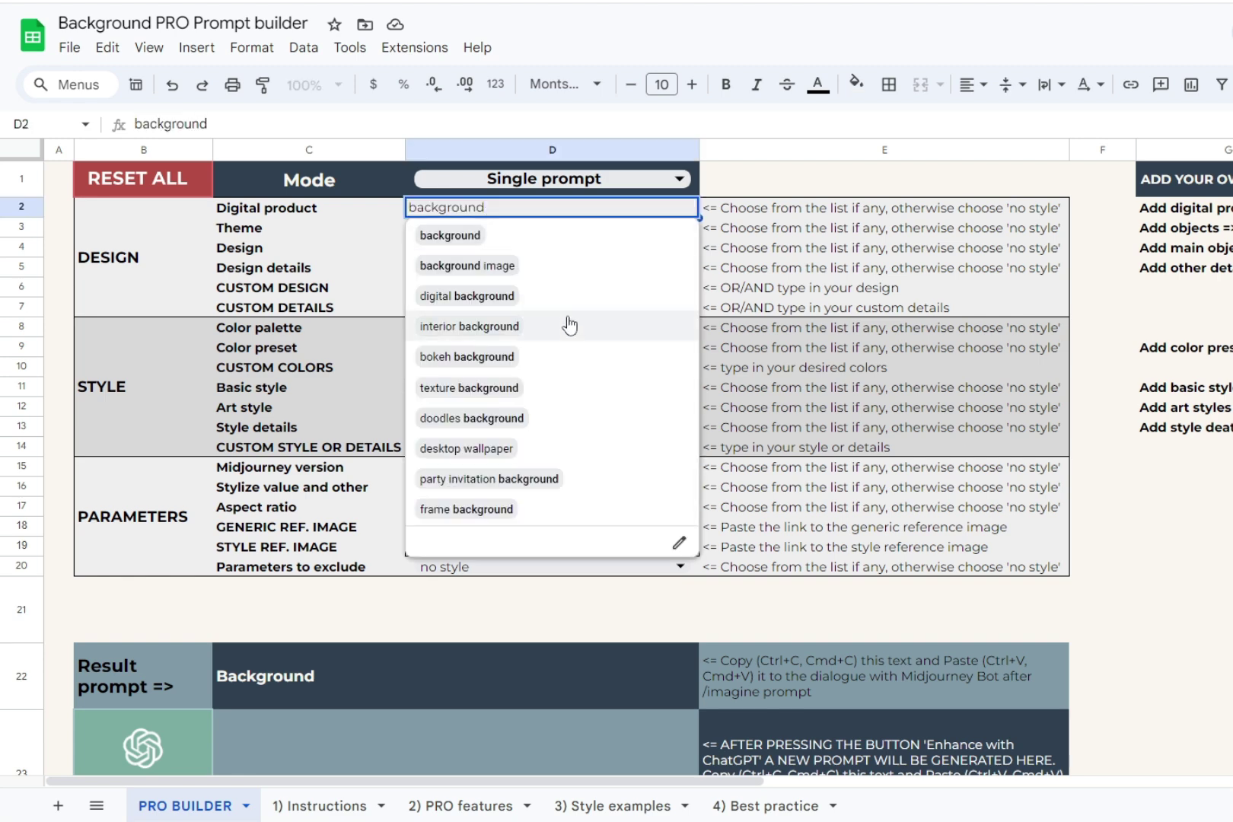
Step: Choose interior background with a nature theme, empty product stand design and luxe details
left_click(570, 325)
left_click(498, 229)
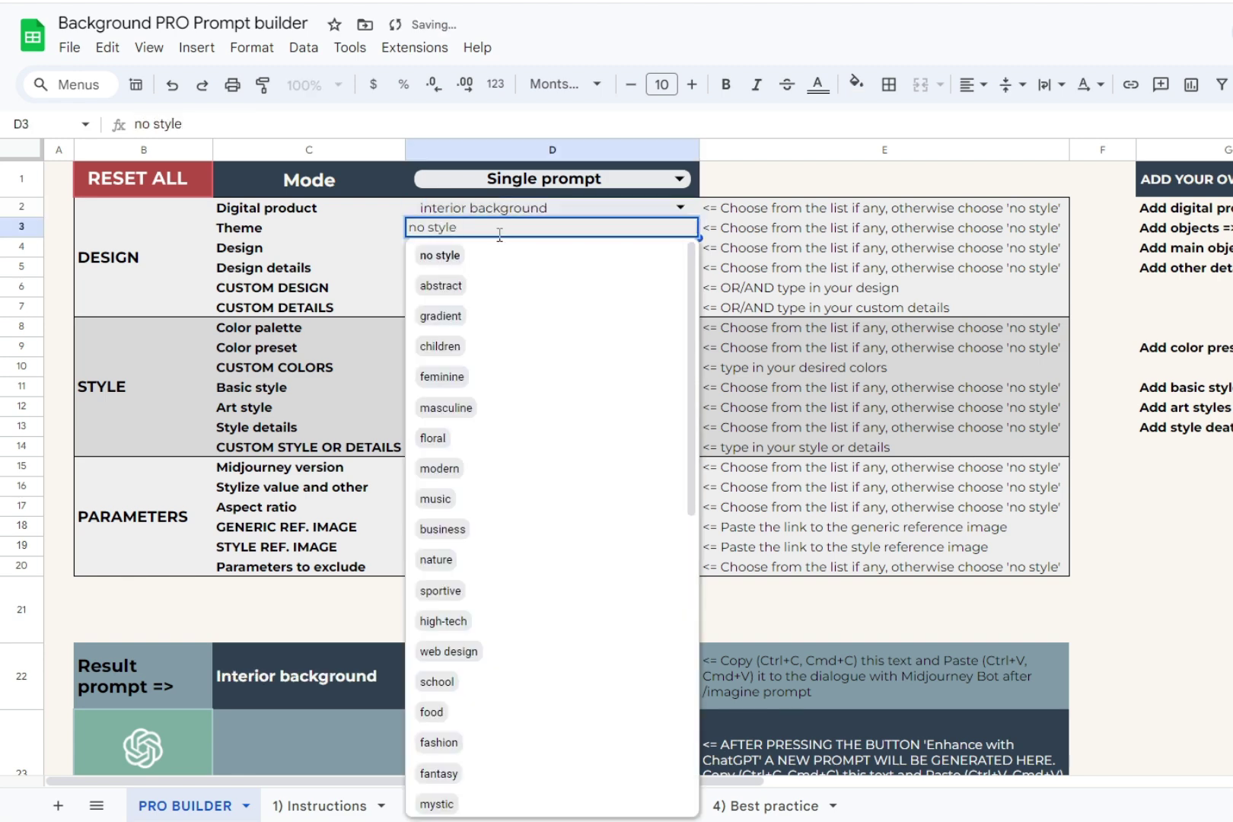
left_click(517, 565)
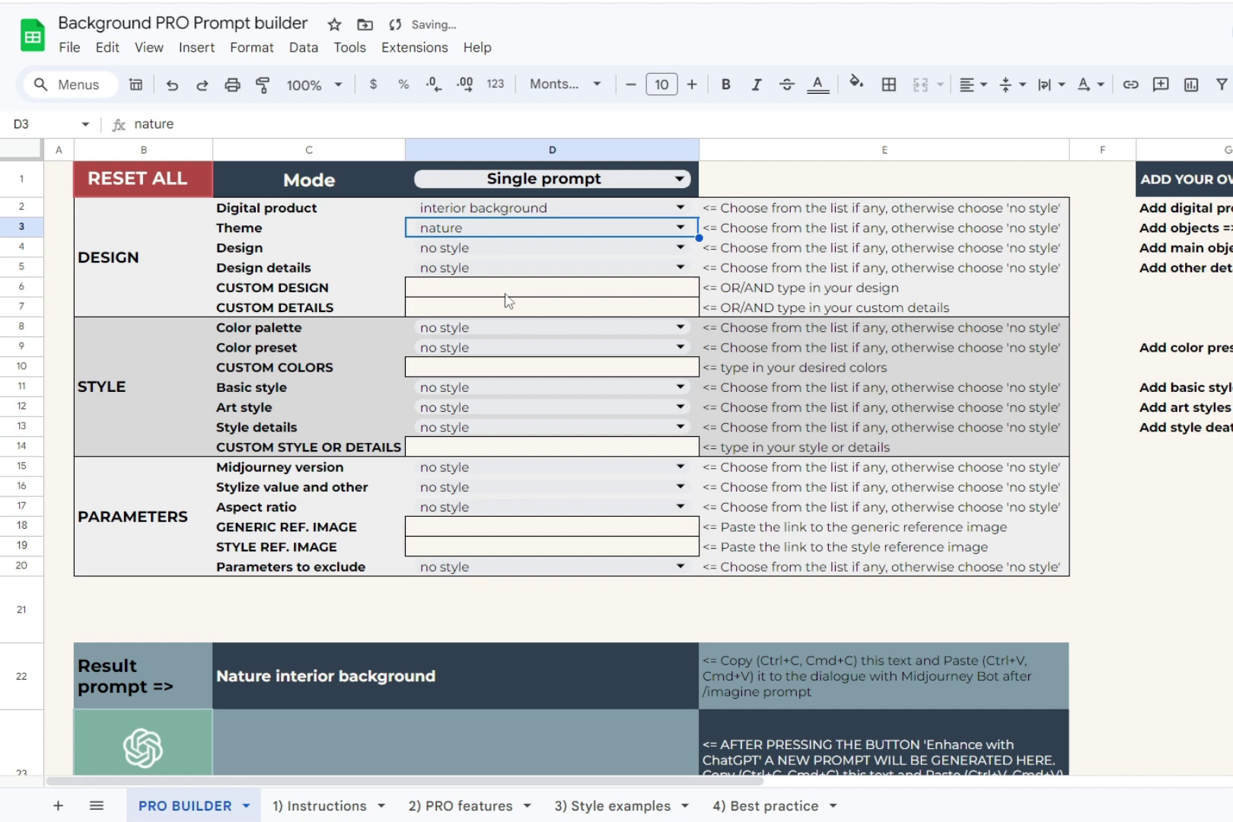
left_click(488, 251)
scroll(533, 442, "down", 10)
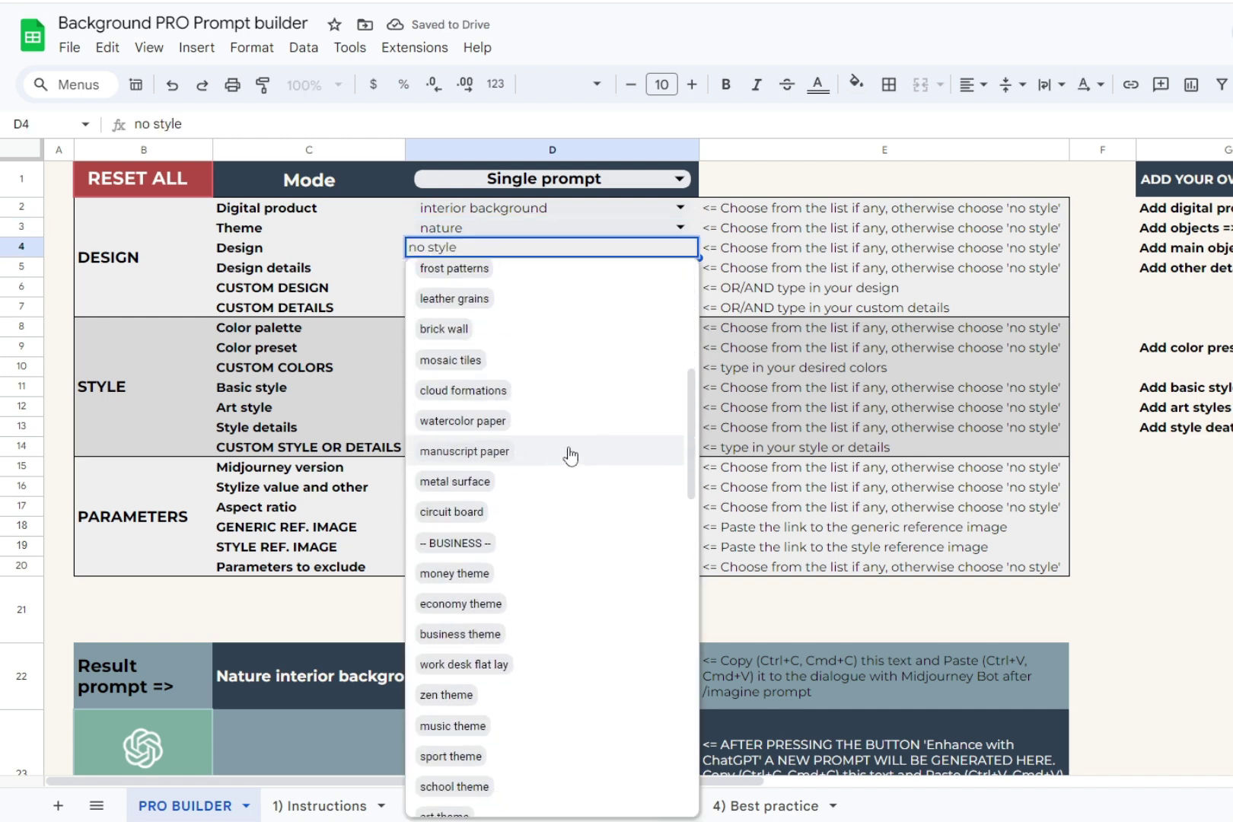
scroll(571, 455, "down", 10)
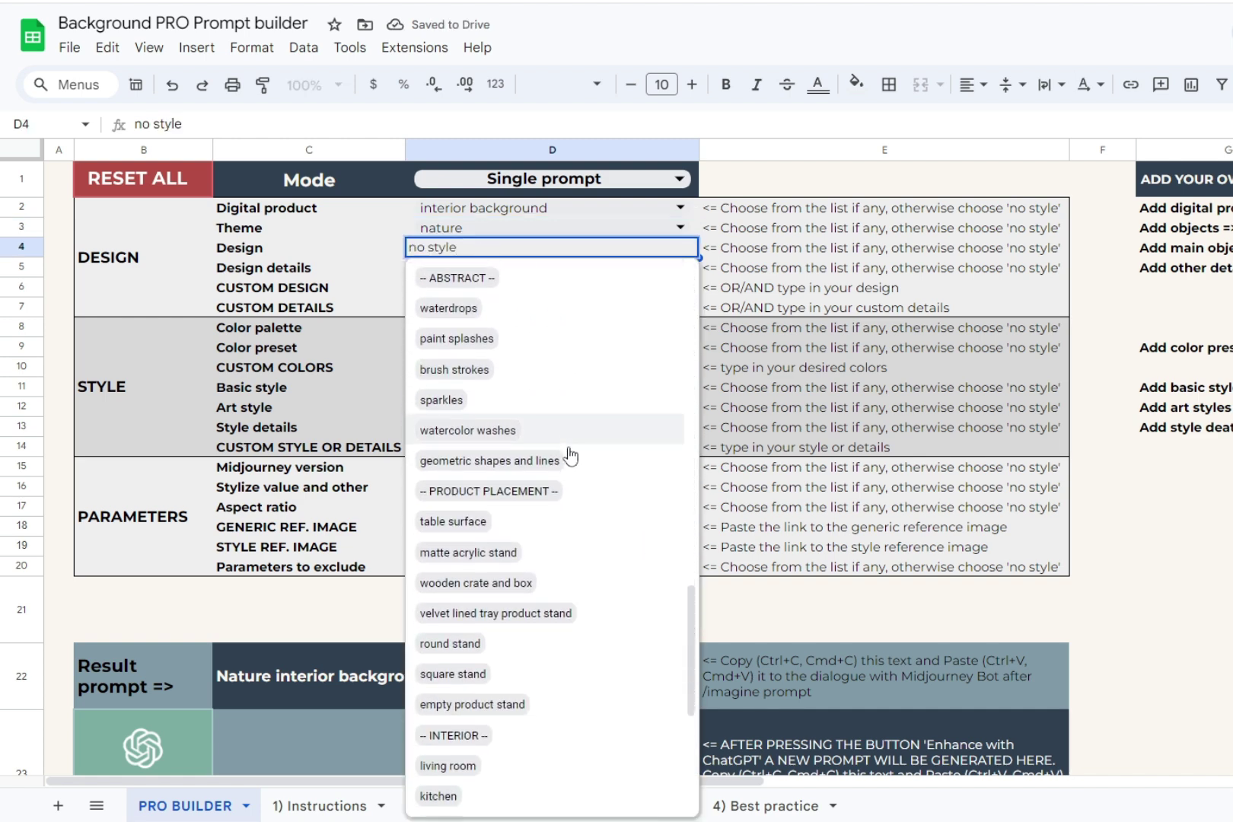
left_click(551, 538)
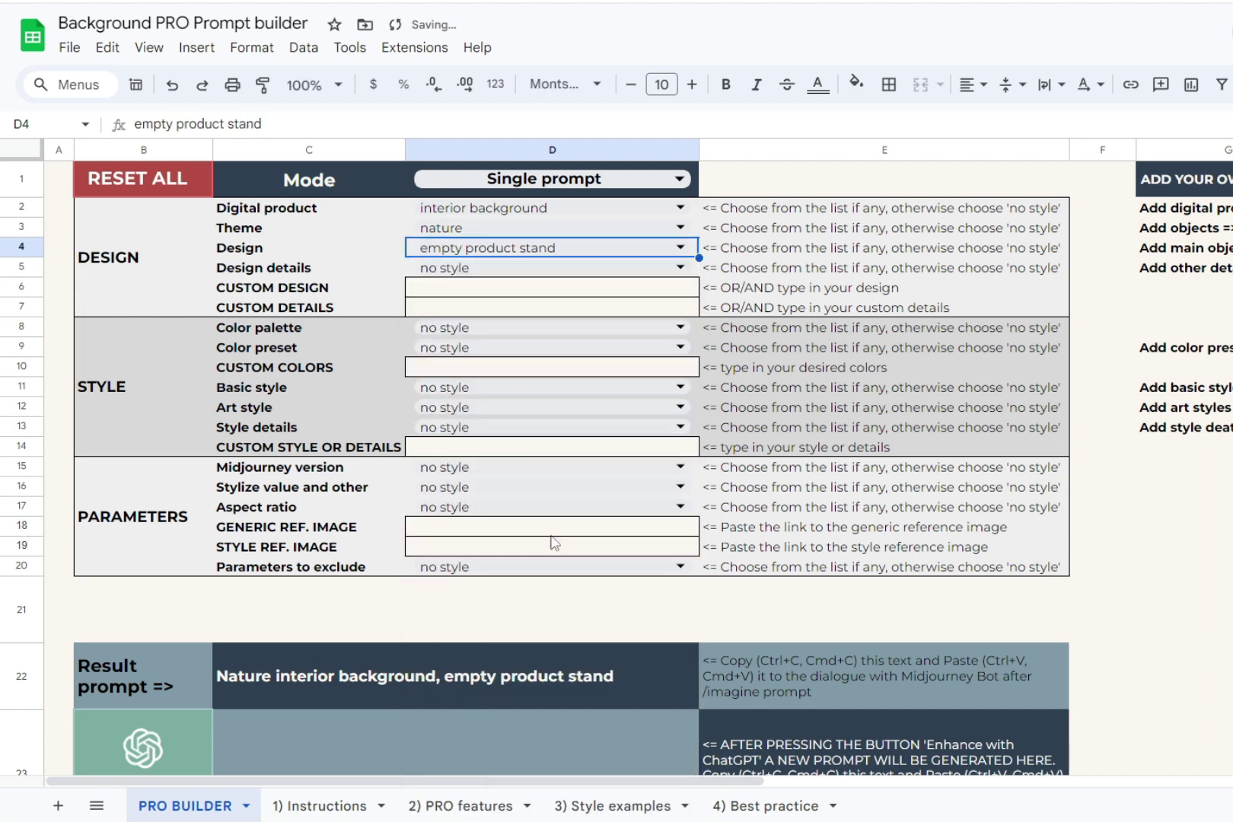
left_click(477, 267)
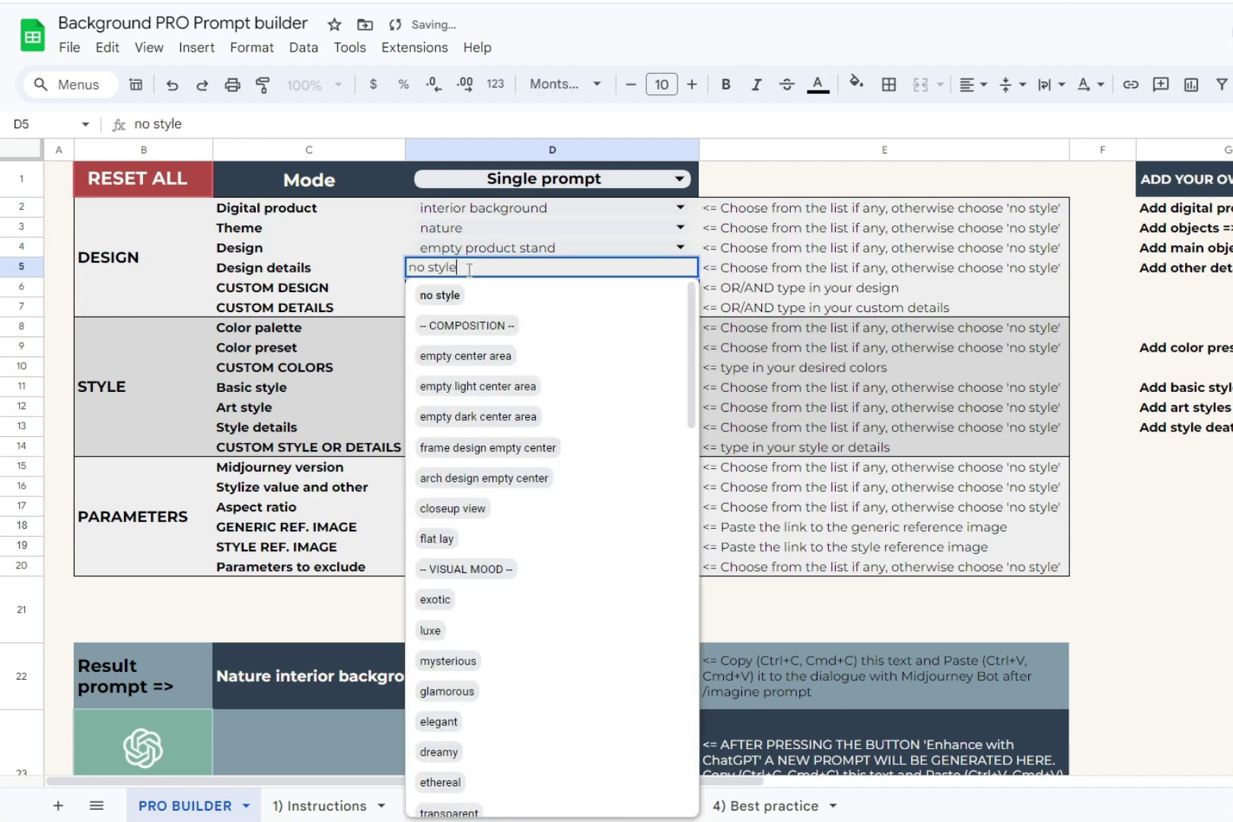
left_click(509, 630)
Step: Set the light colour palette, eco preset, photorealistic basic style and Midjourney --v 6.0
left_click(476, 332)
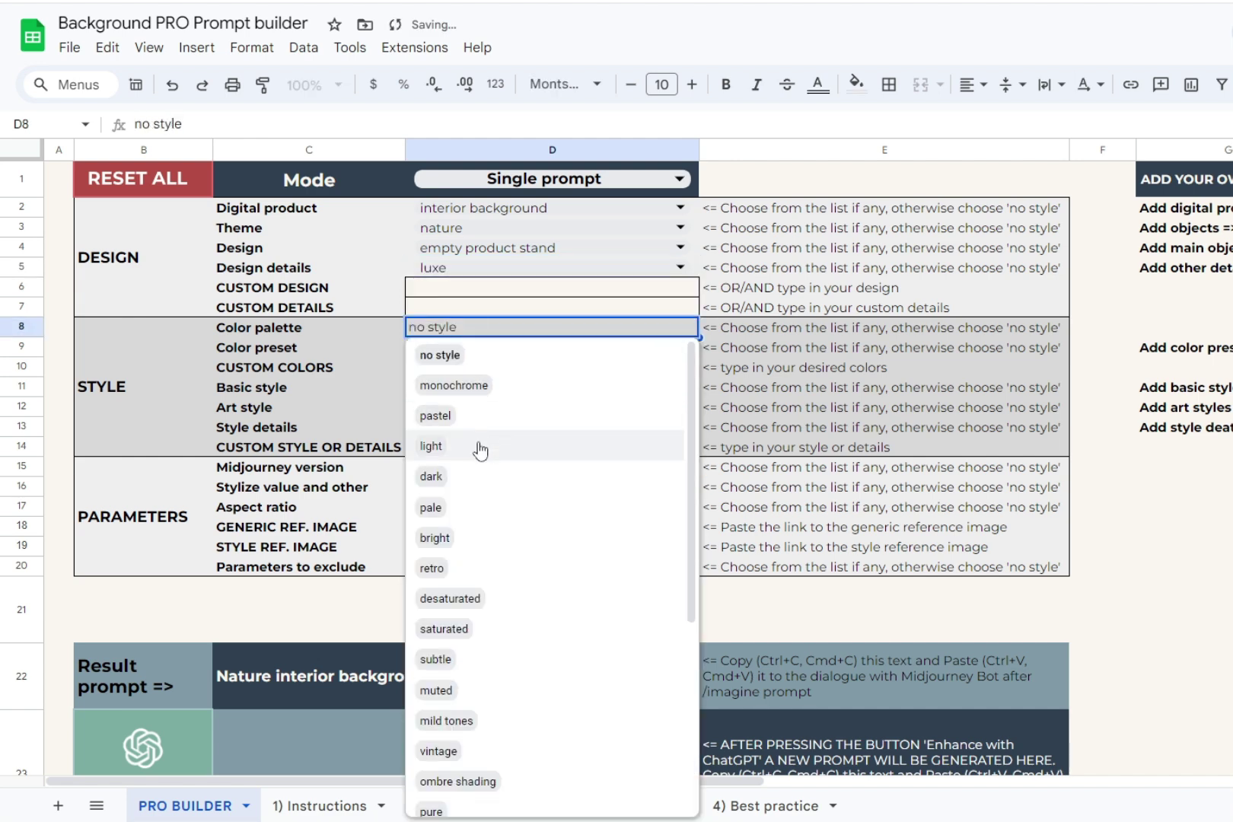
left_click(478, 447)
left_click(457, 349)
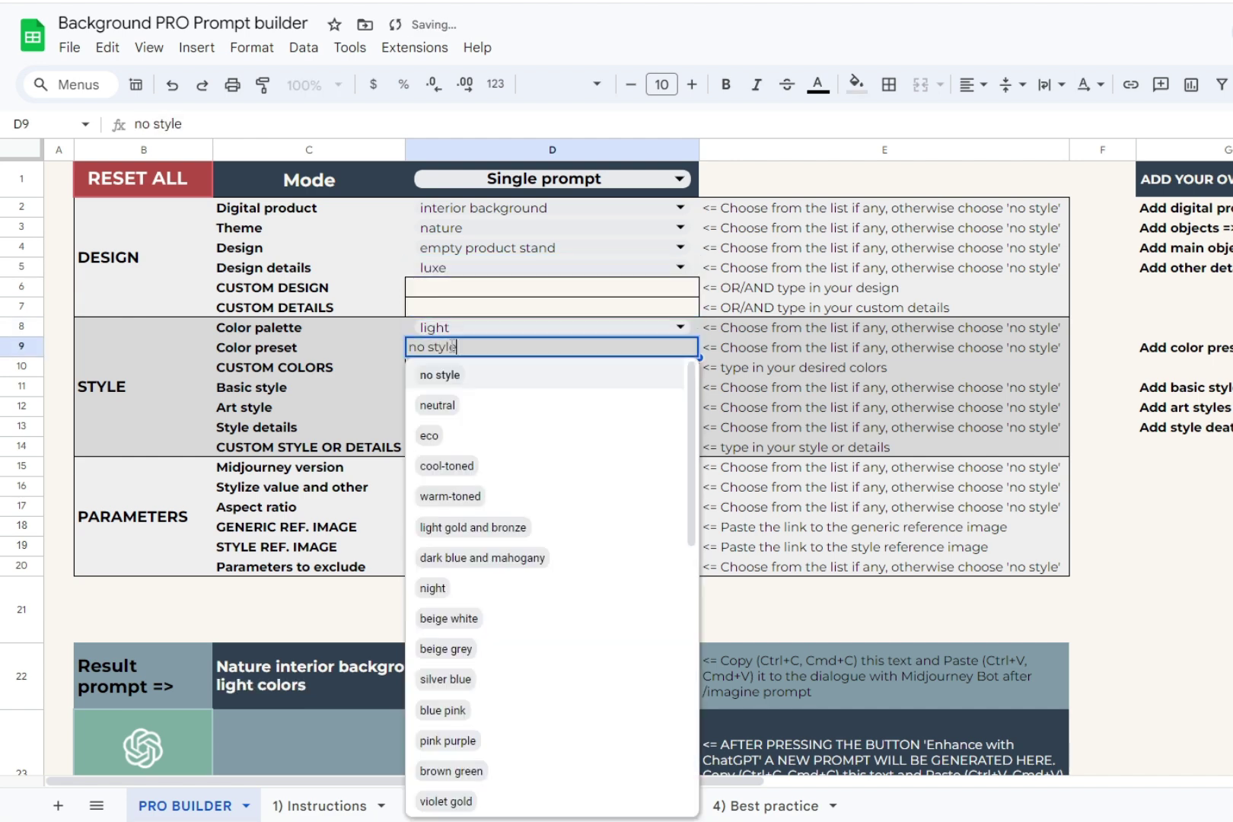
left_click(463, 436)
left_click(456, 388)
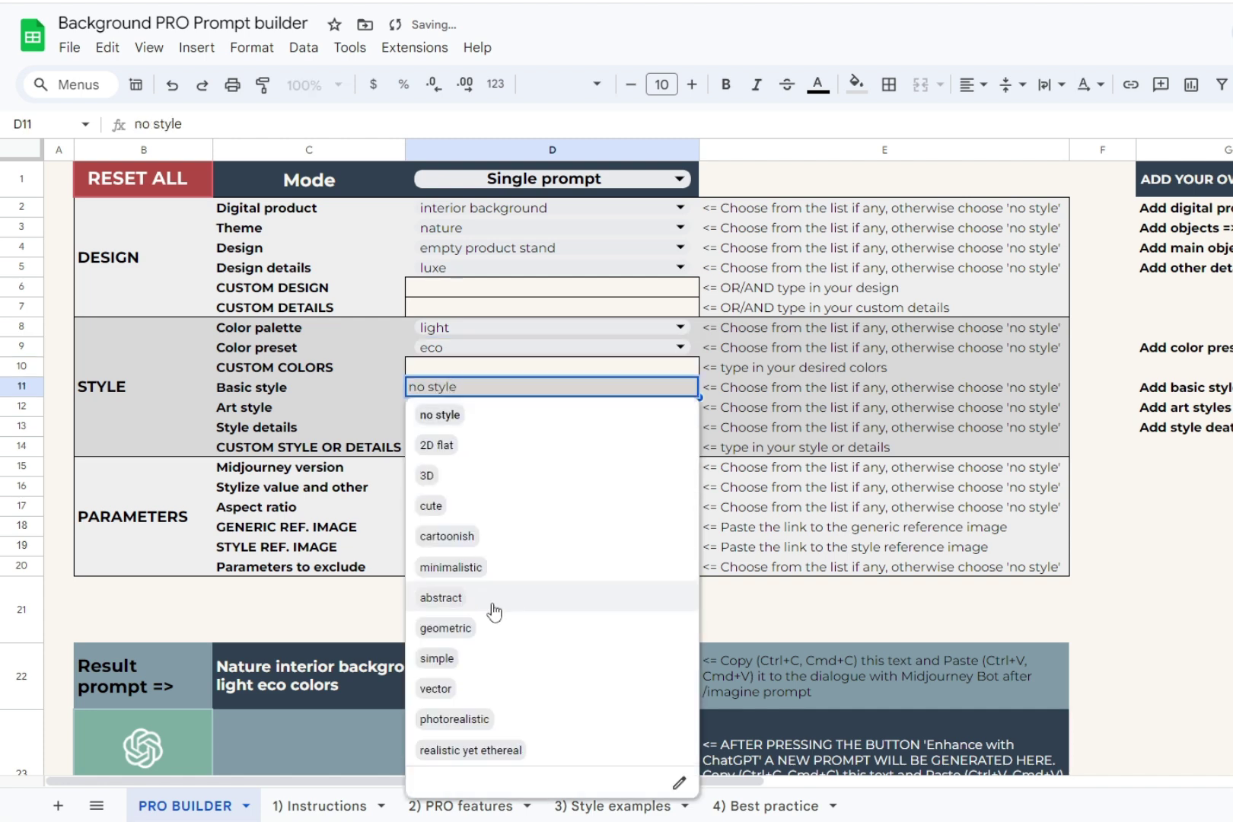
left_click(518, 717)
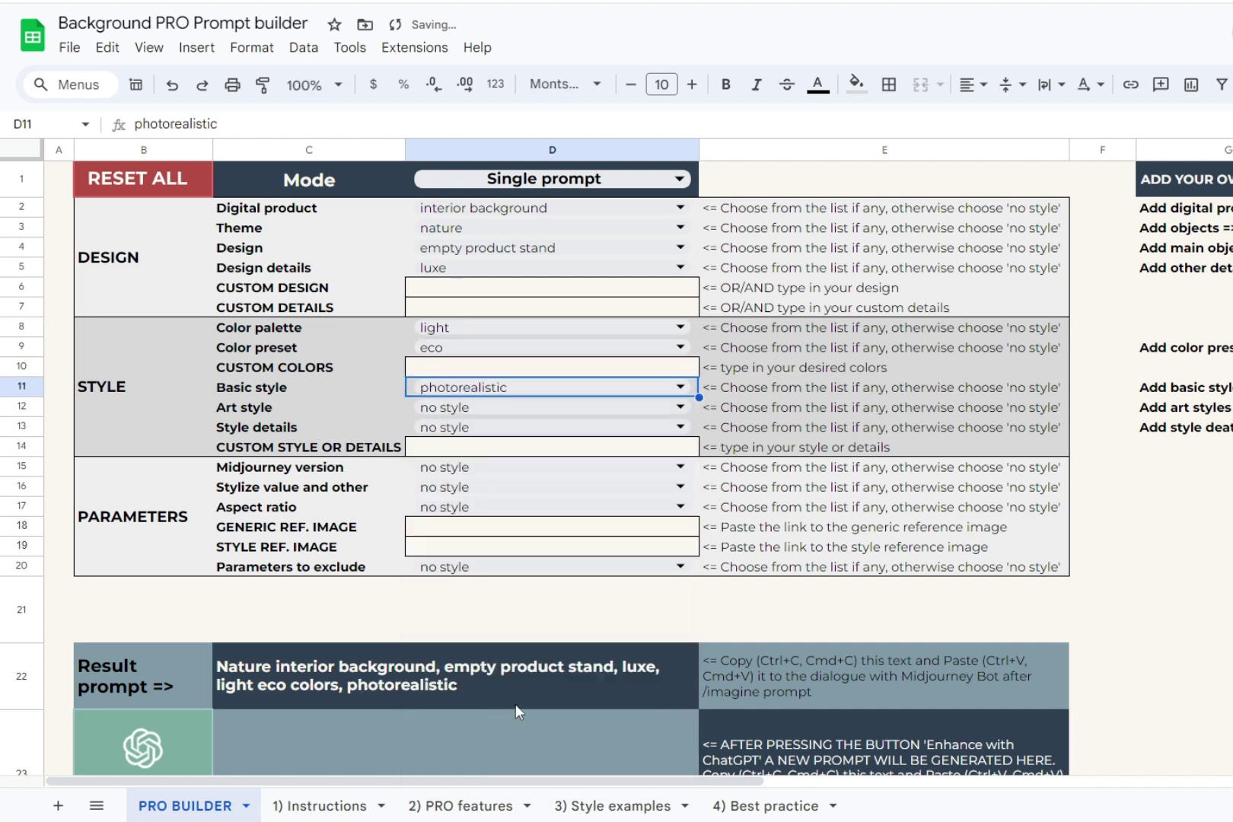
left_click(468, 467)
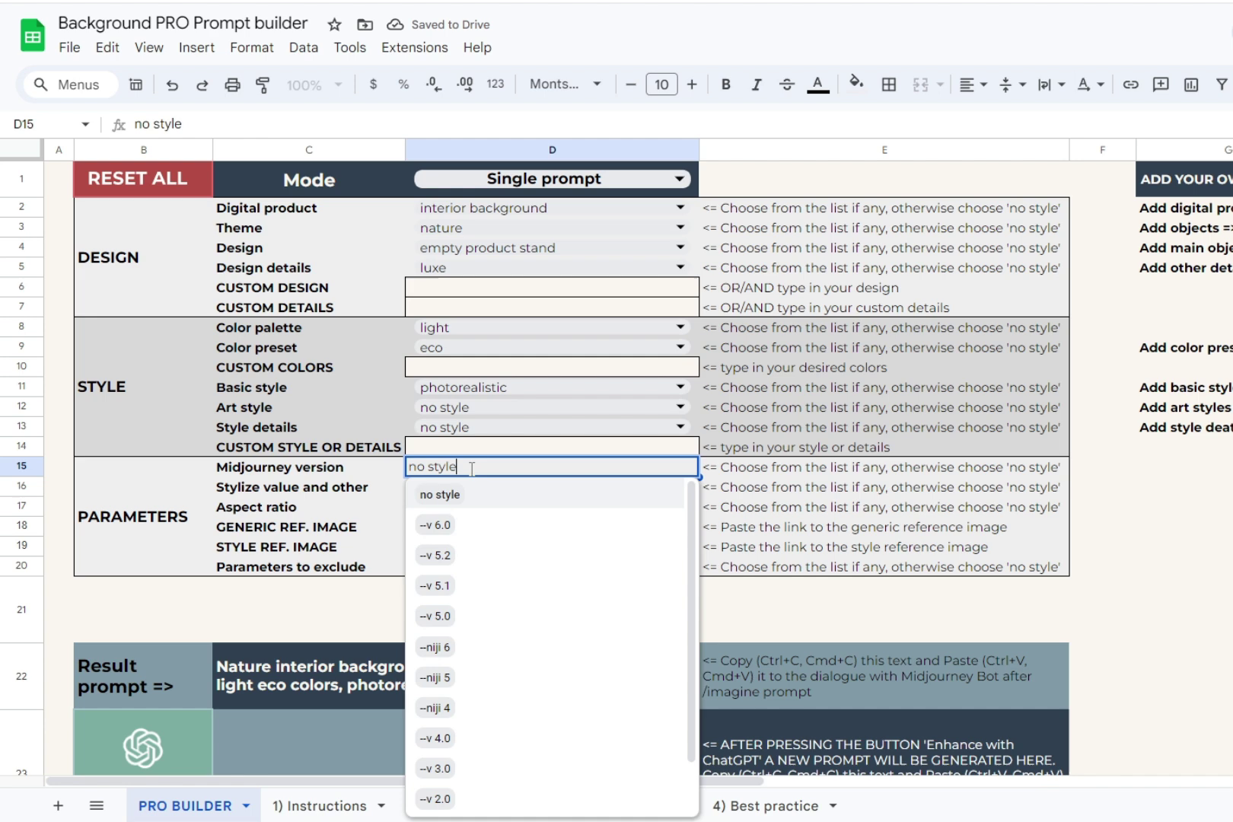
left_click(481, 525)
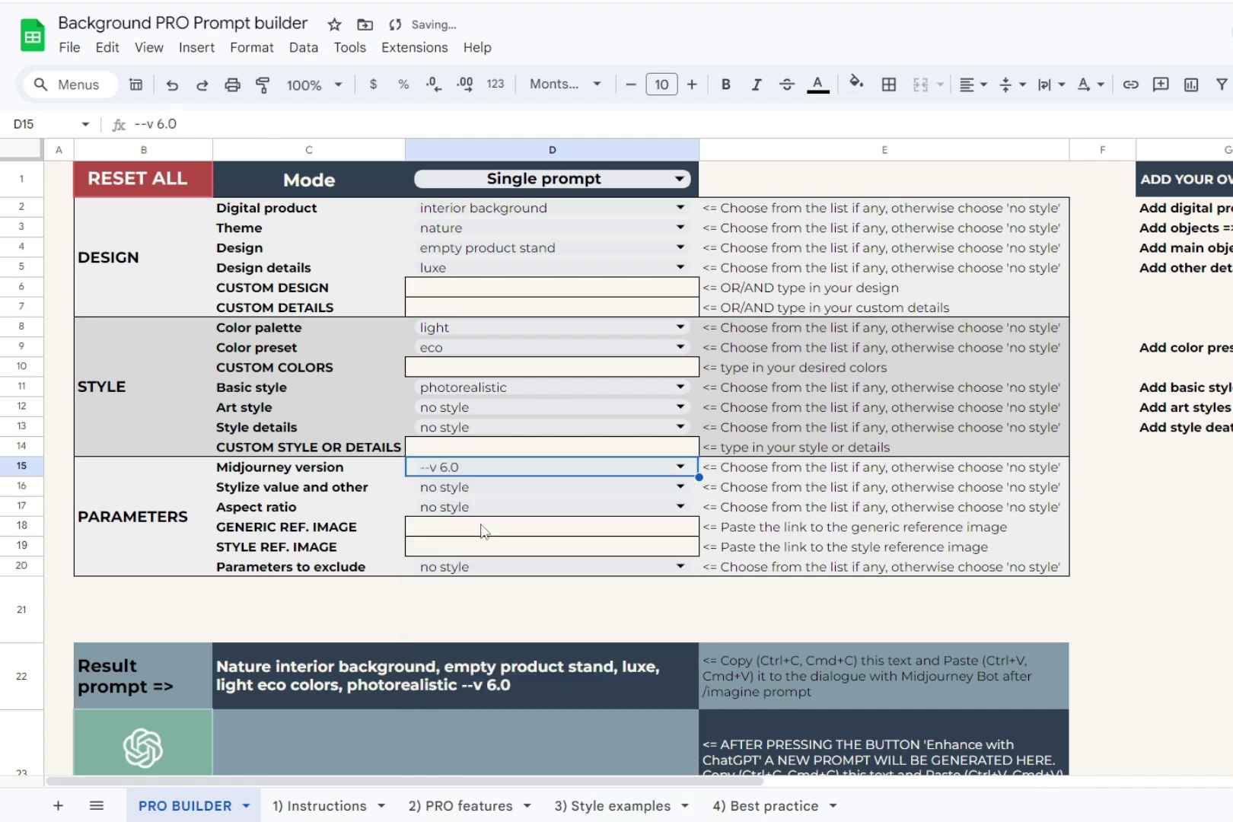
left_click(471, 507)
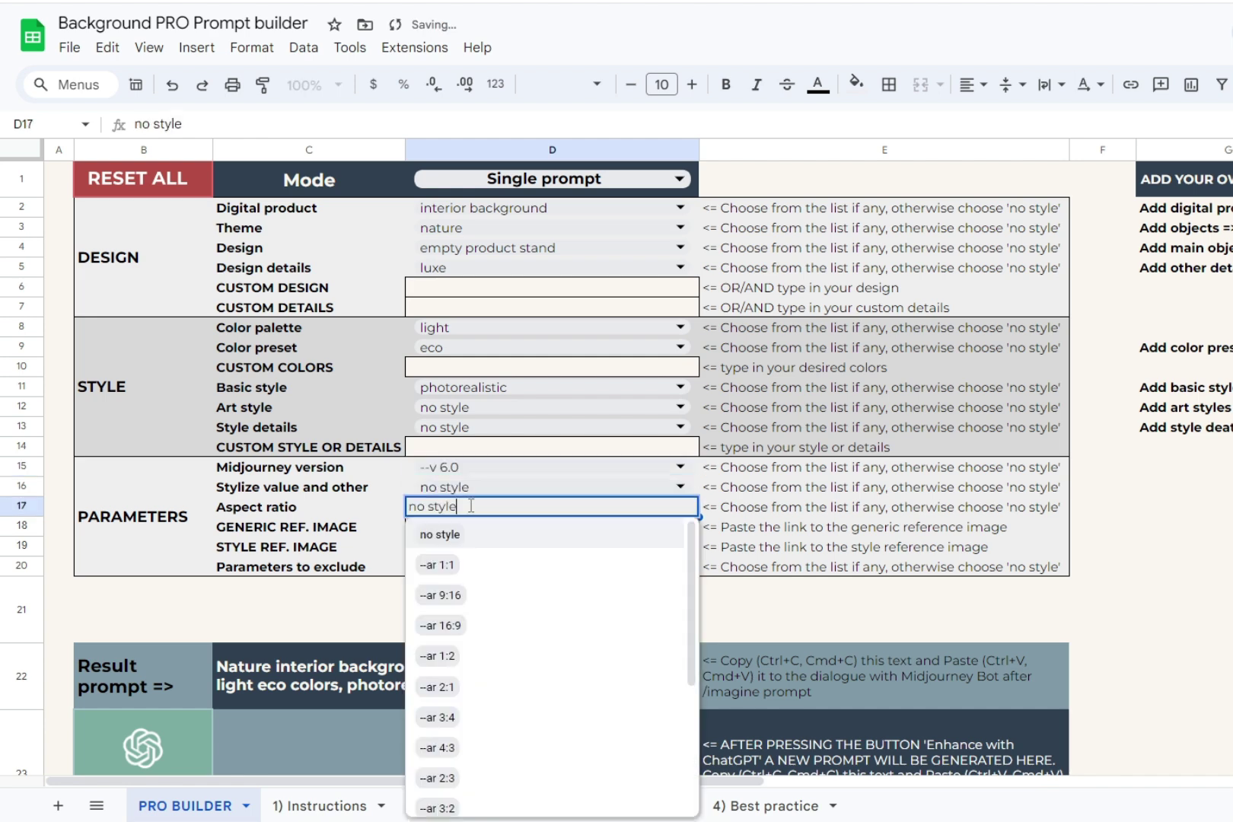
Step: Set the aspect ratio to --ar 16:9, then send the pasted prompt to Midjourney with /imagine
left_click(496, 629)
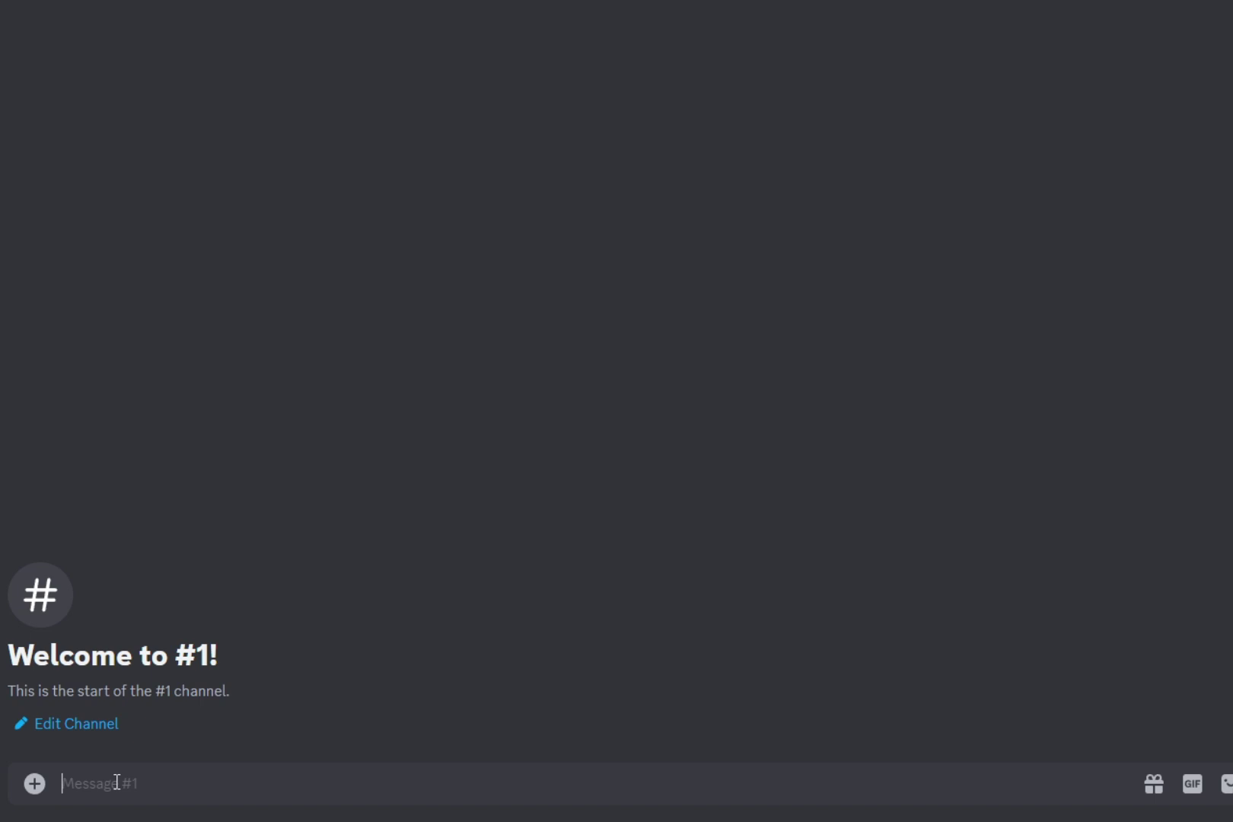
type("/i")
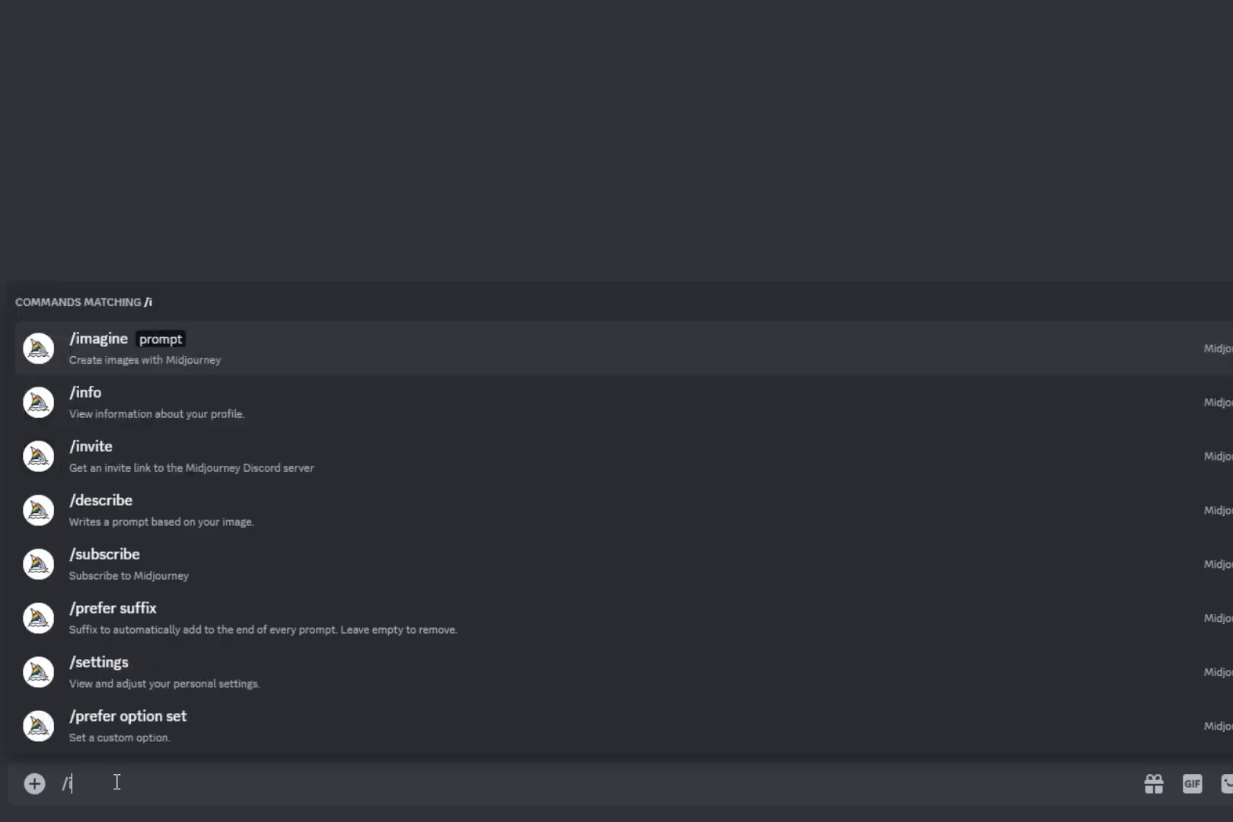
key("Return")
type("Nature interior background, empty product stand, luxe, light eco colors, photorealistic --v 6.0 --ar 16:9")
key("Return")
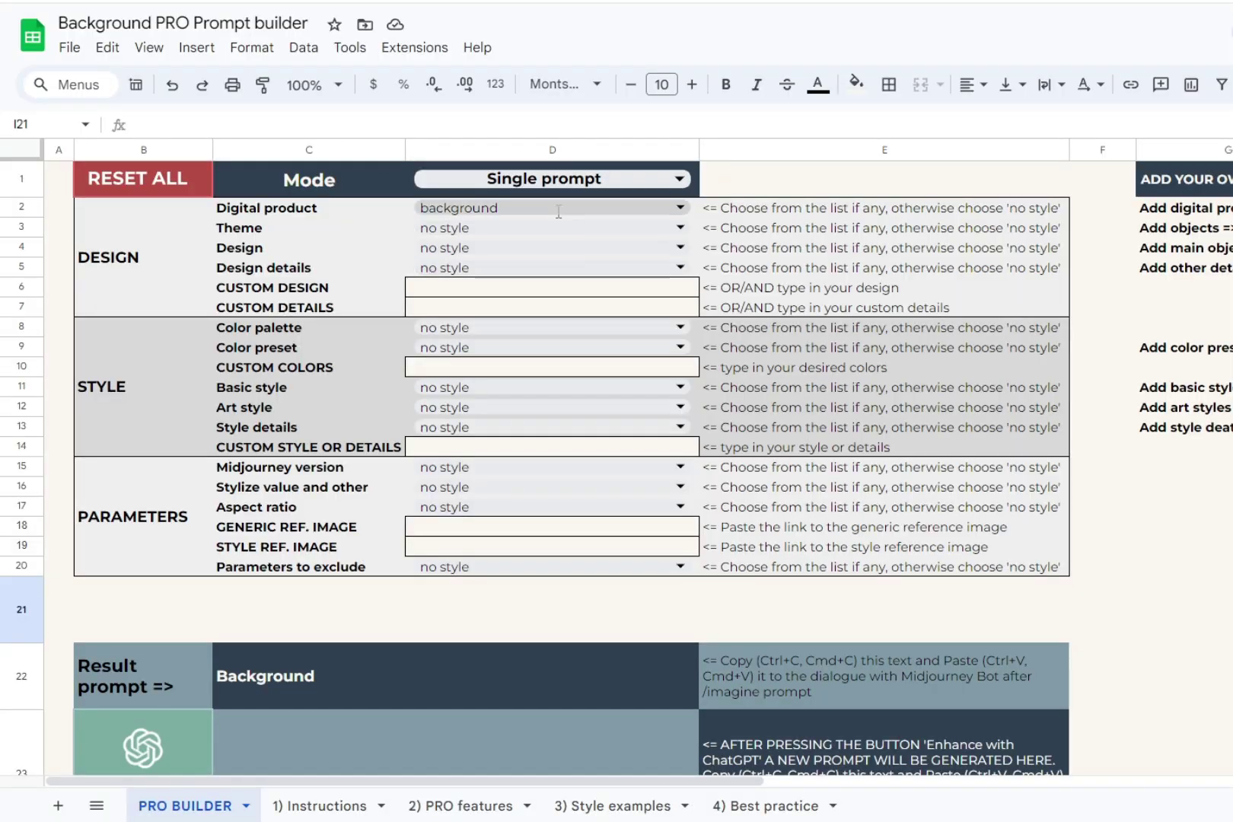
Step: Choose digital background with a feminine theme, floral lace design and empty center area details
left_click(562, 209)
left_click(553, 297)
left_click(491, 230)
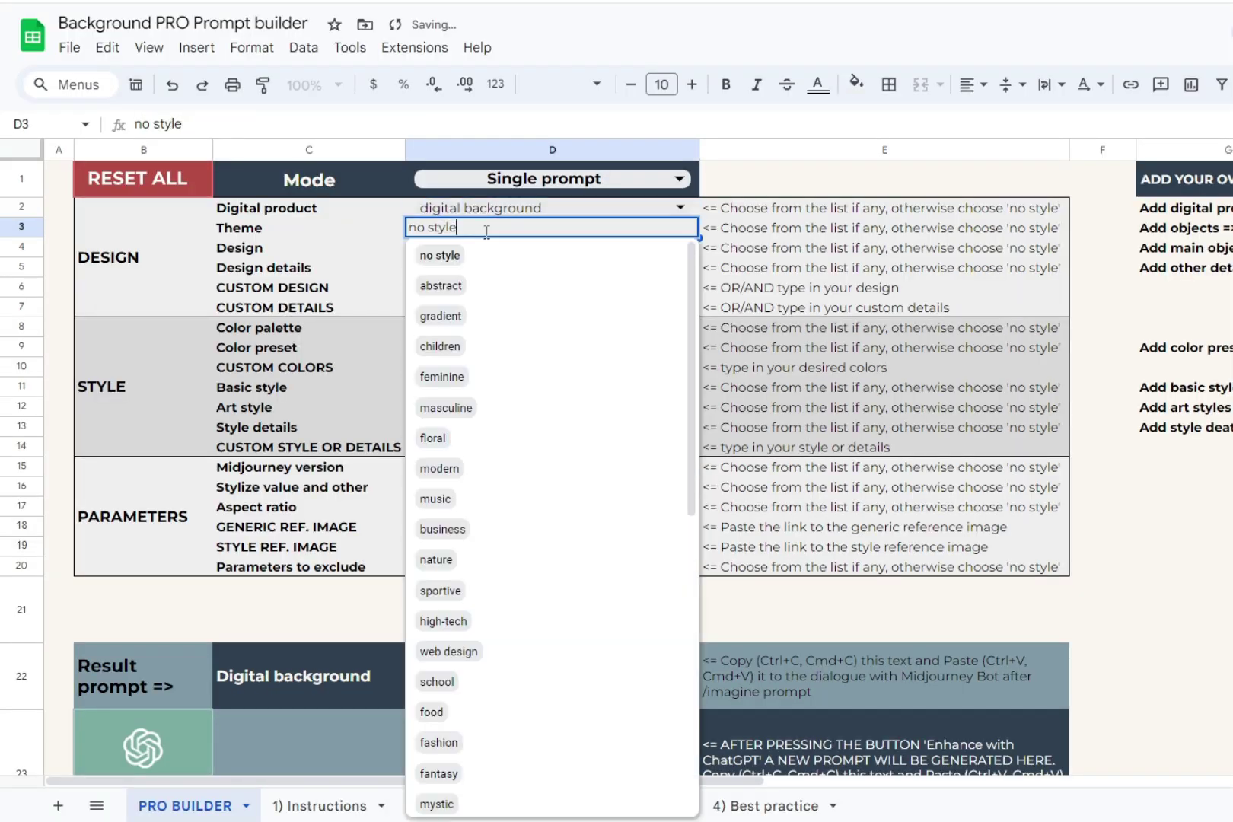
left_click(457, 377)
left_click(471, 249)
scroll(528, 405, "down", 3)
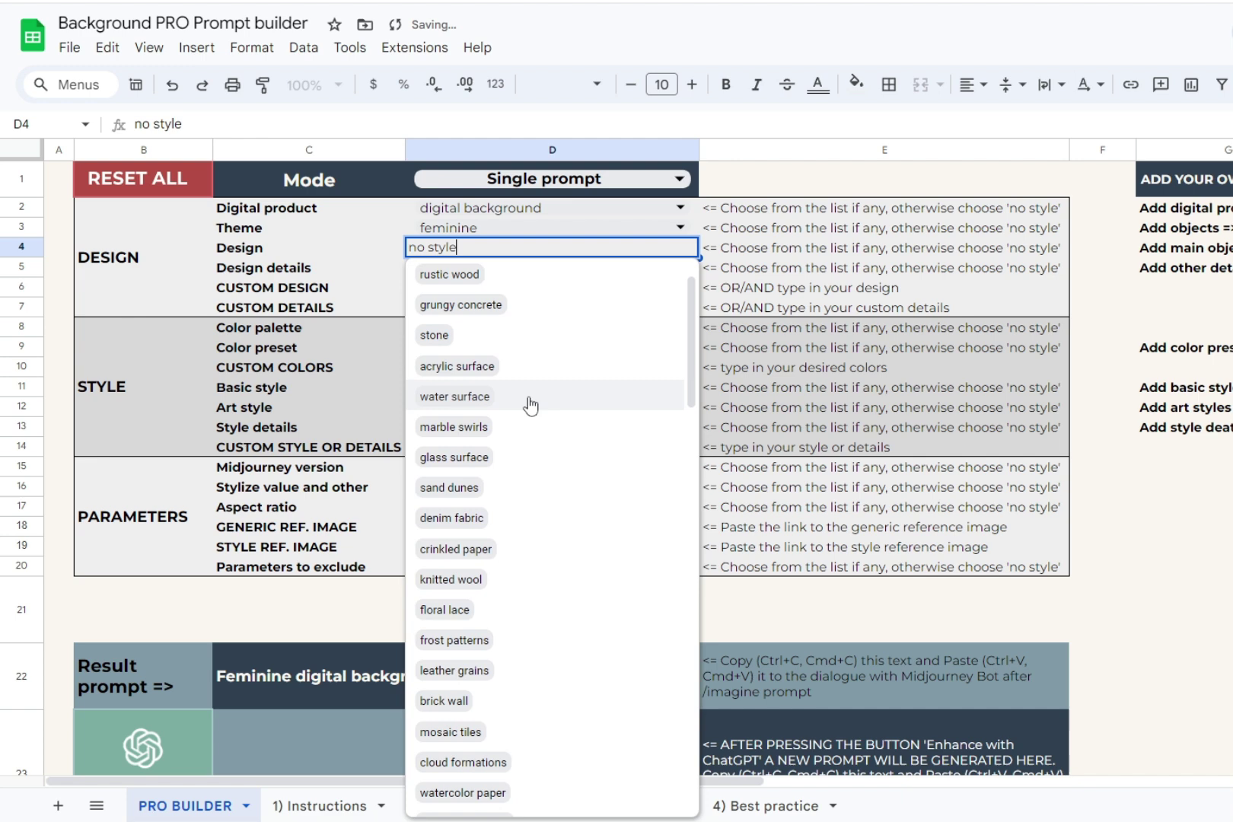
left_click(541, 580)
left_click(488, 268)
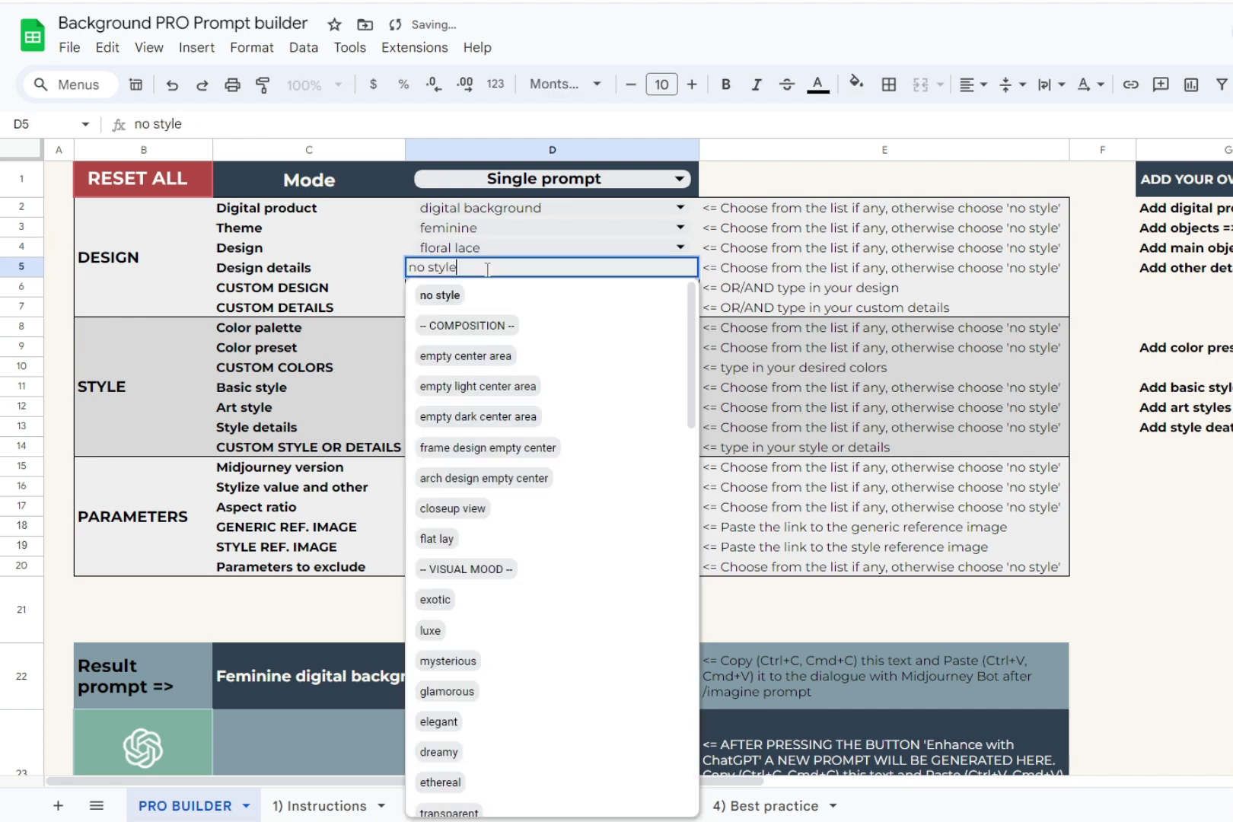
left_click(514, 357)
Step: Add subtle colours, minimalistic oil paint style, --v 6.0 and --ar 16:9, then copy the result prompt
left_click(481, 327)
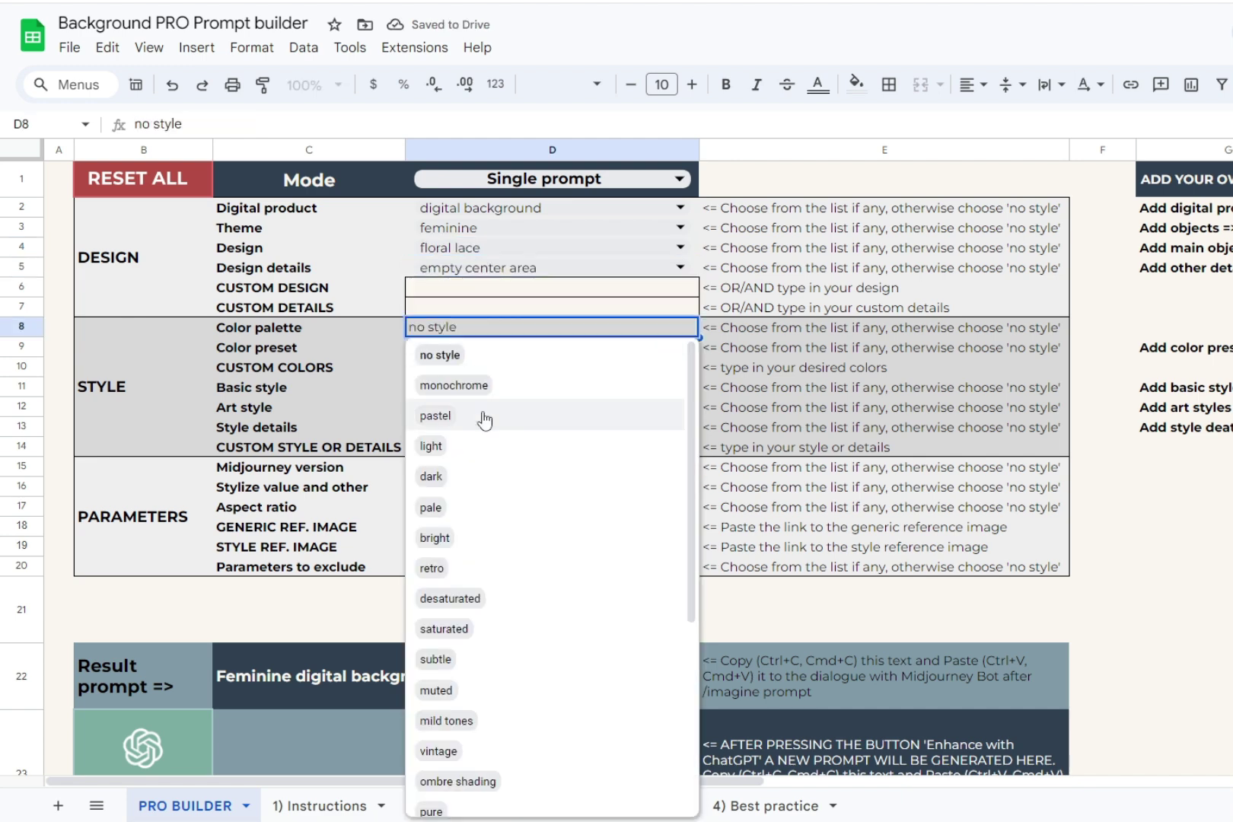
left_click(514, 659)
left_click(472, 387)
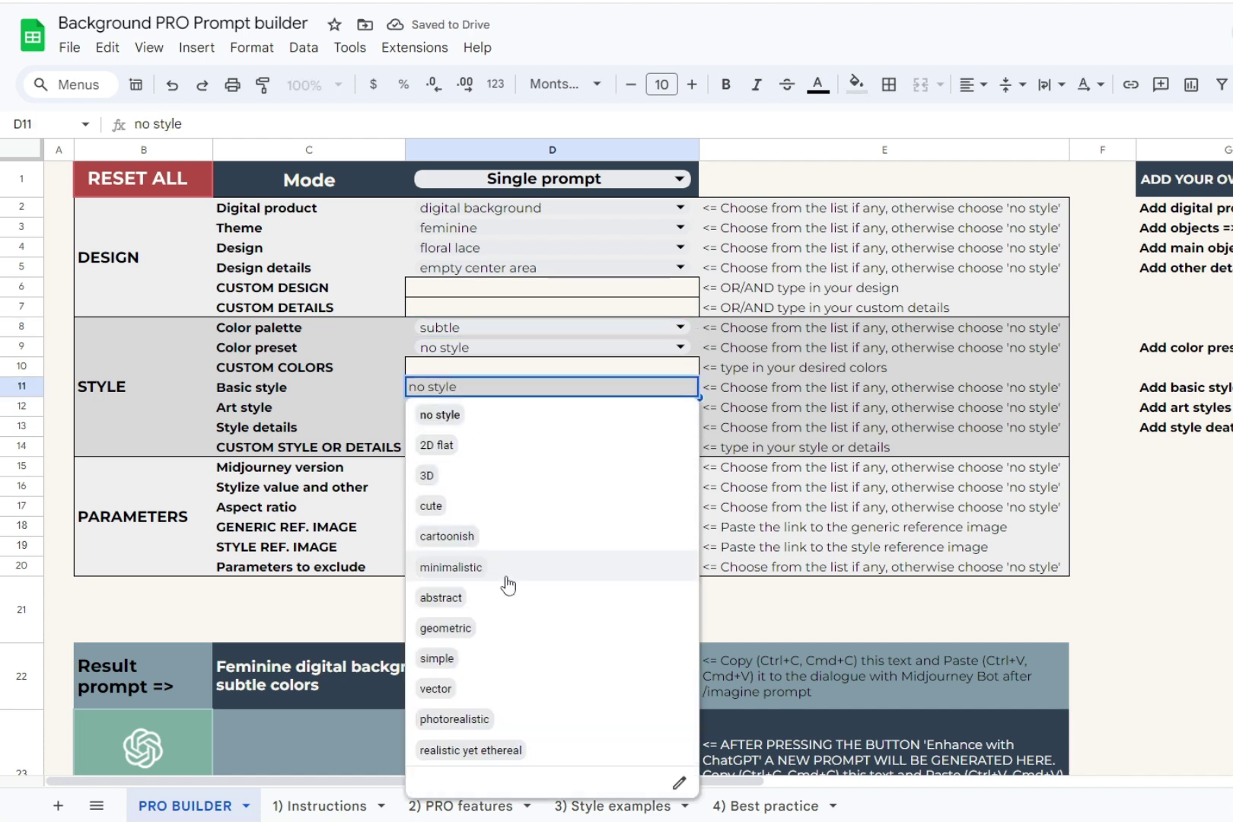
left_click(503, 571)
left_click(459, 407)
left_click(440, 647)
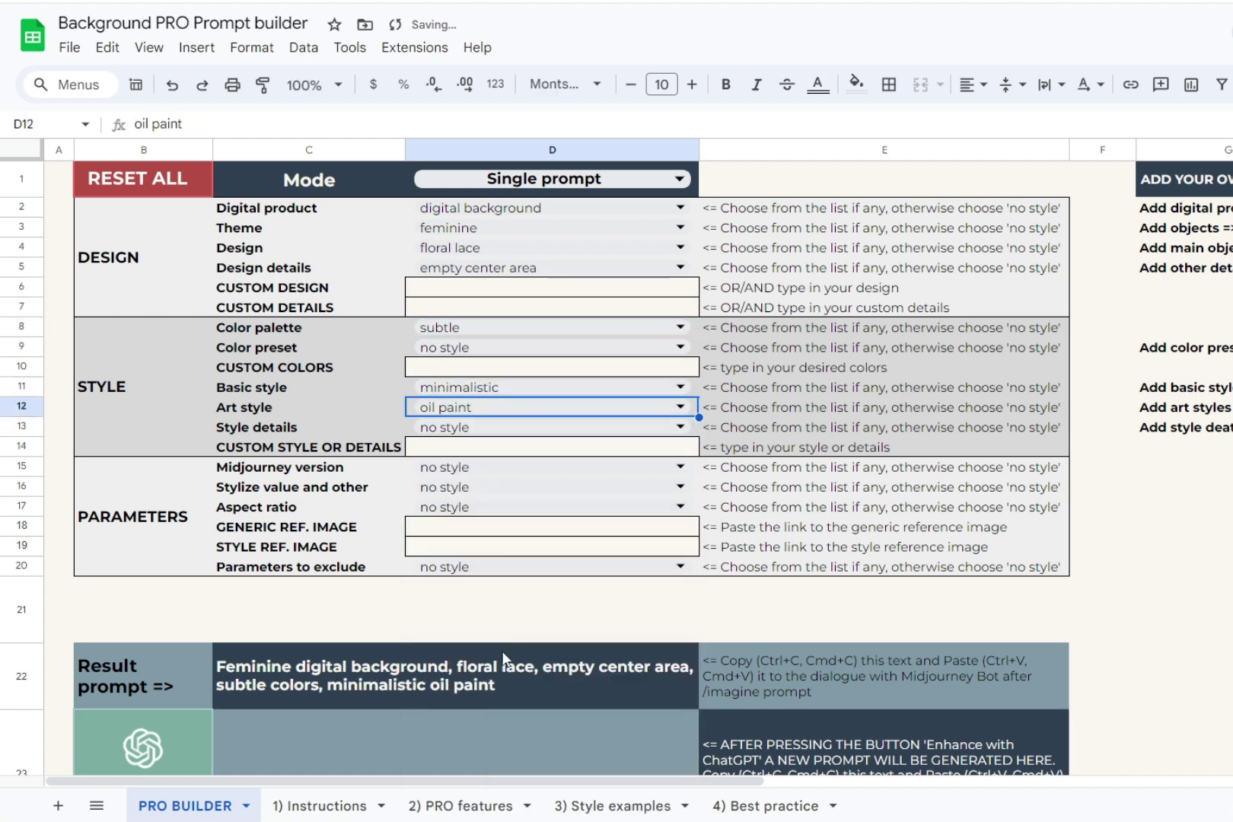
left_click(480, 467)
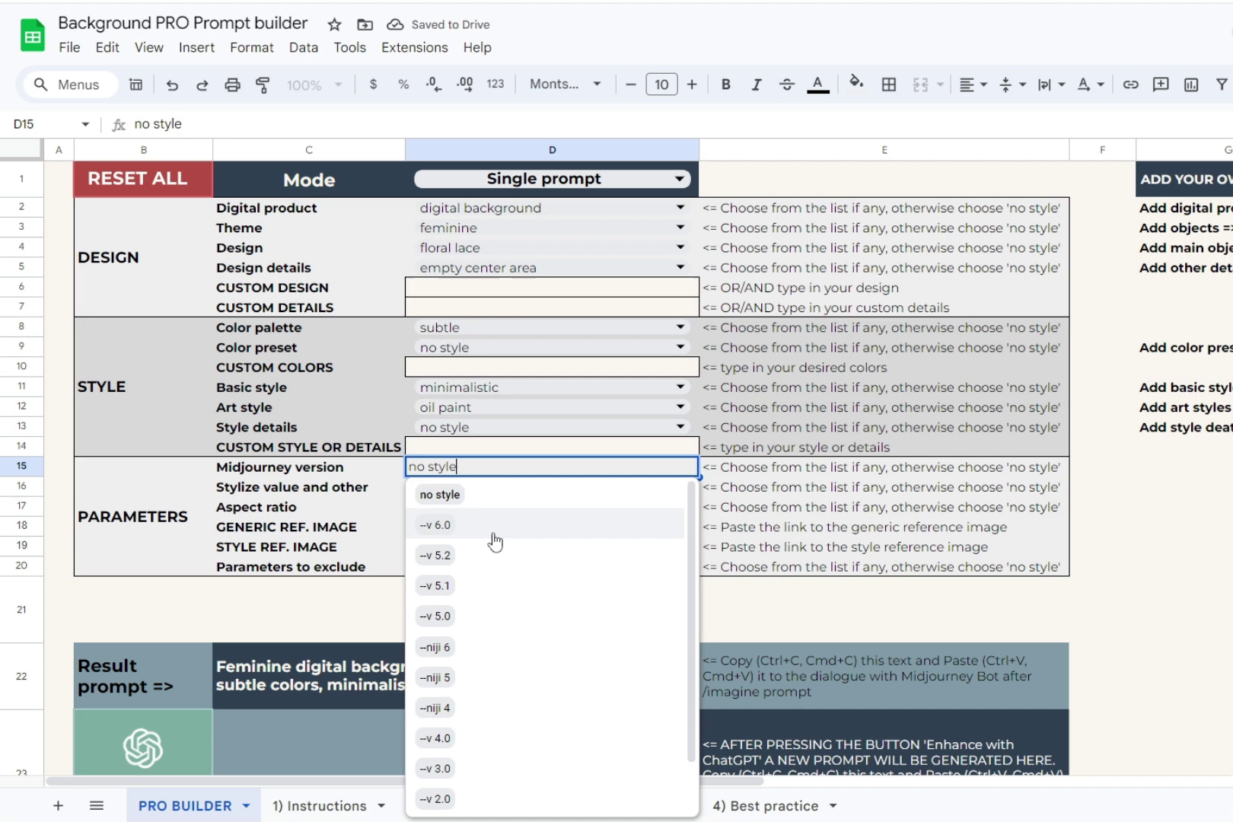
left_click(475, 525)
left_click(473, 507)
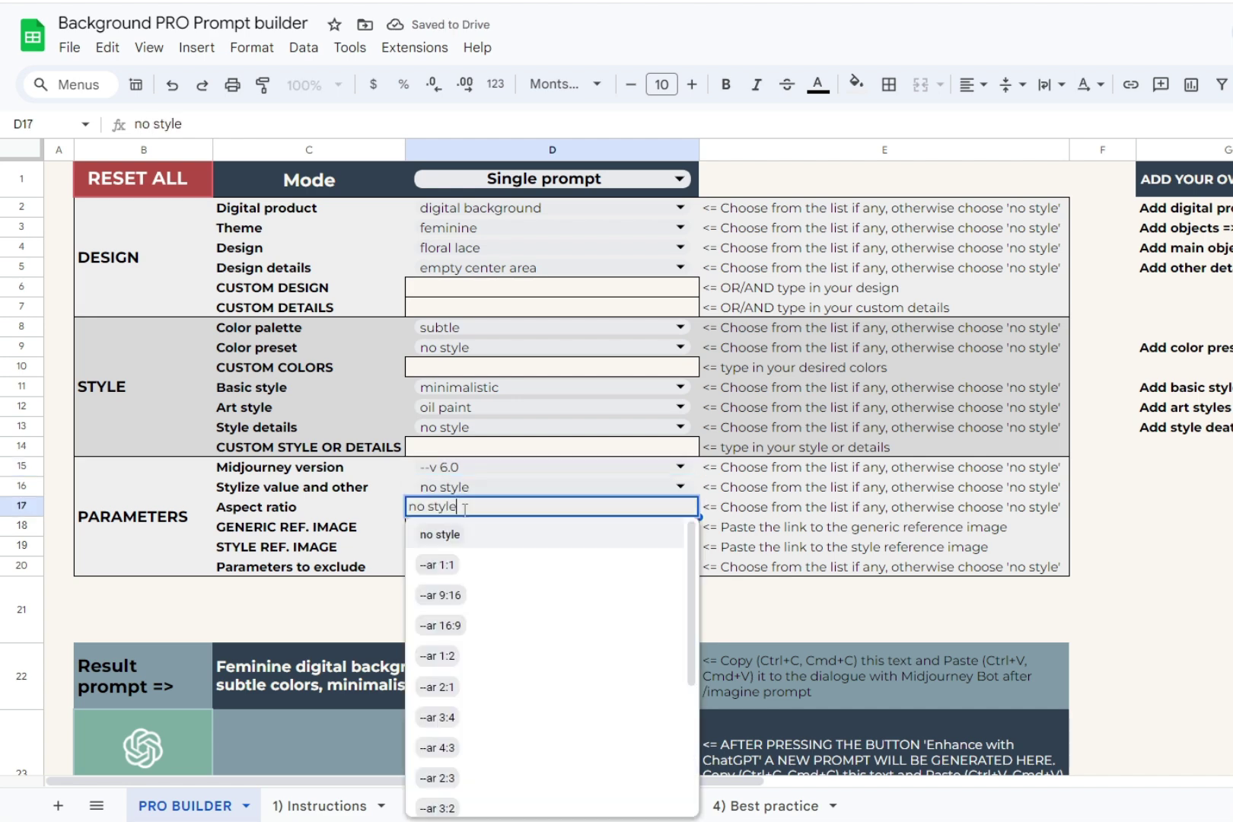
left_click(496, 627)
left_click(541, 694)
key("ctrl+c")
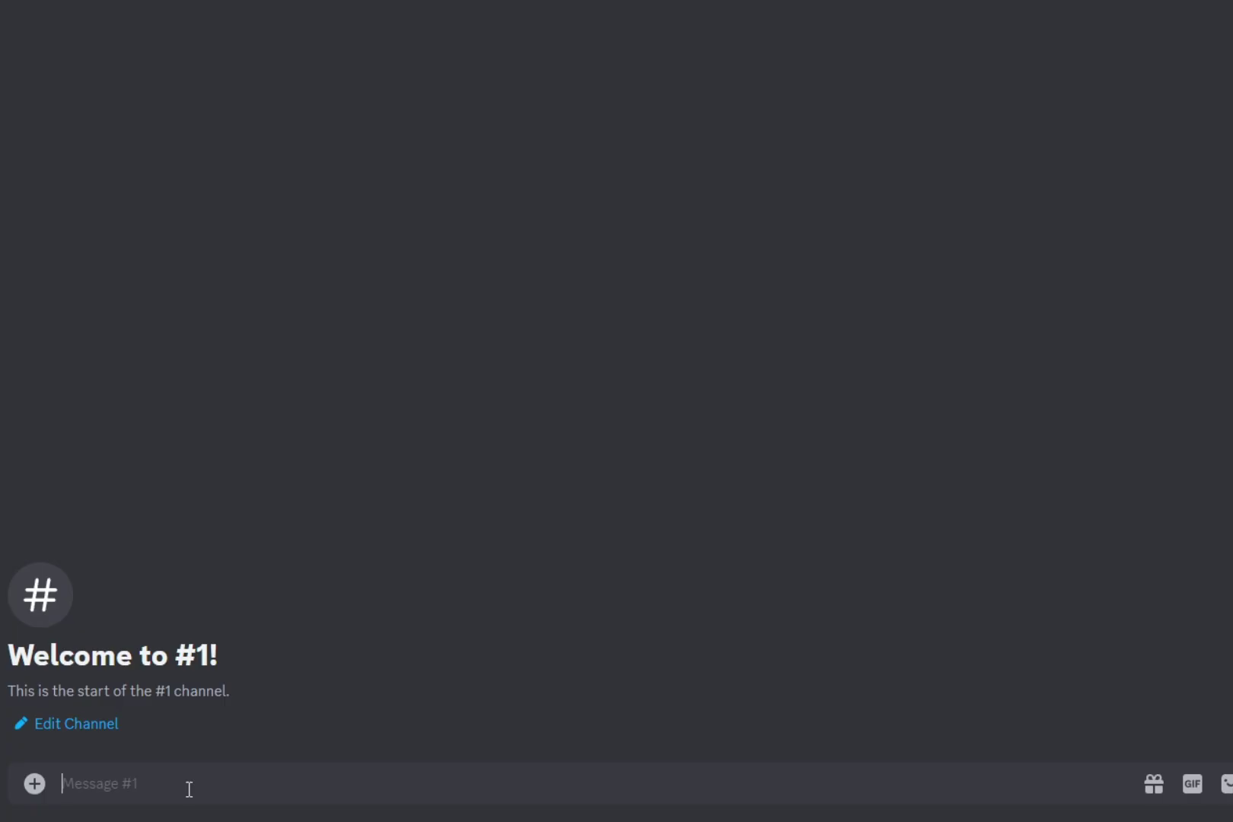
Step: Send the copied feminine floral lace prompt to the Midjourney bot via /imagine
type("/i")
key("Return")
key("ctrl+v")
key("Return")
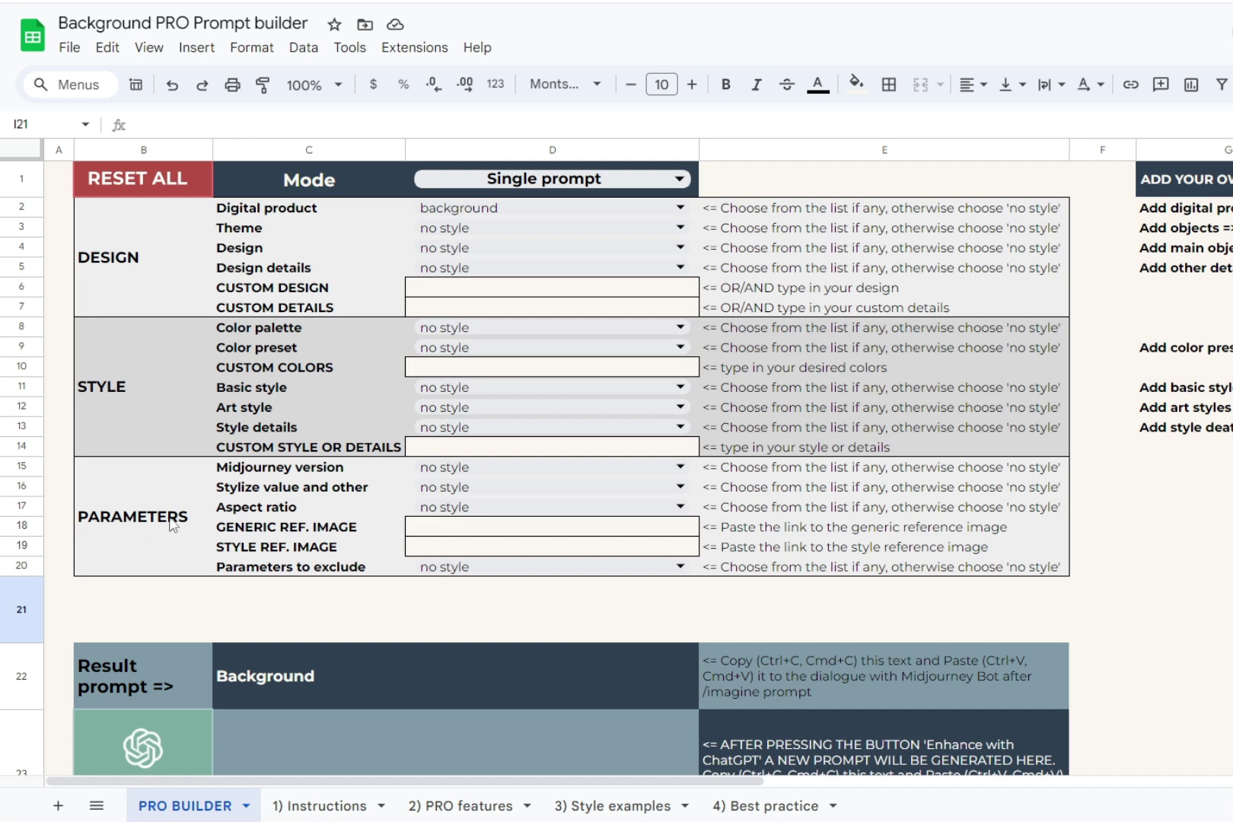
Step: Try feminine as the Theme, revert it to no style, and review the Digital product options
left_click(523, 667)
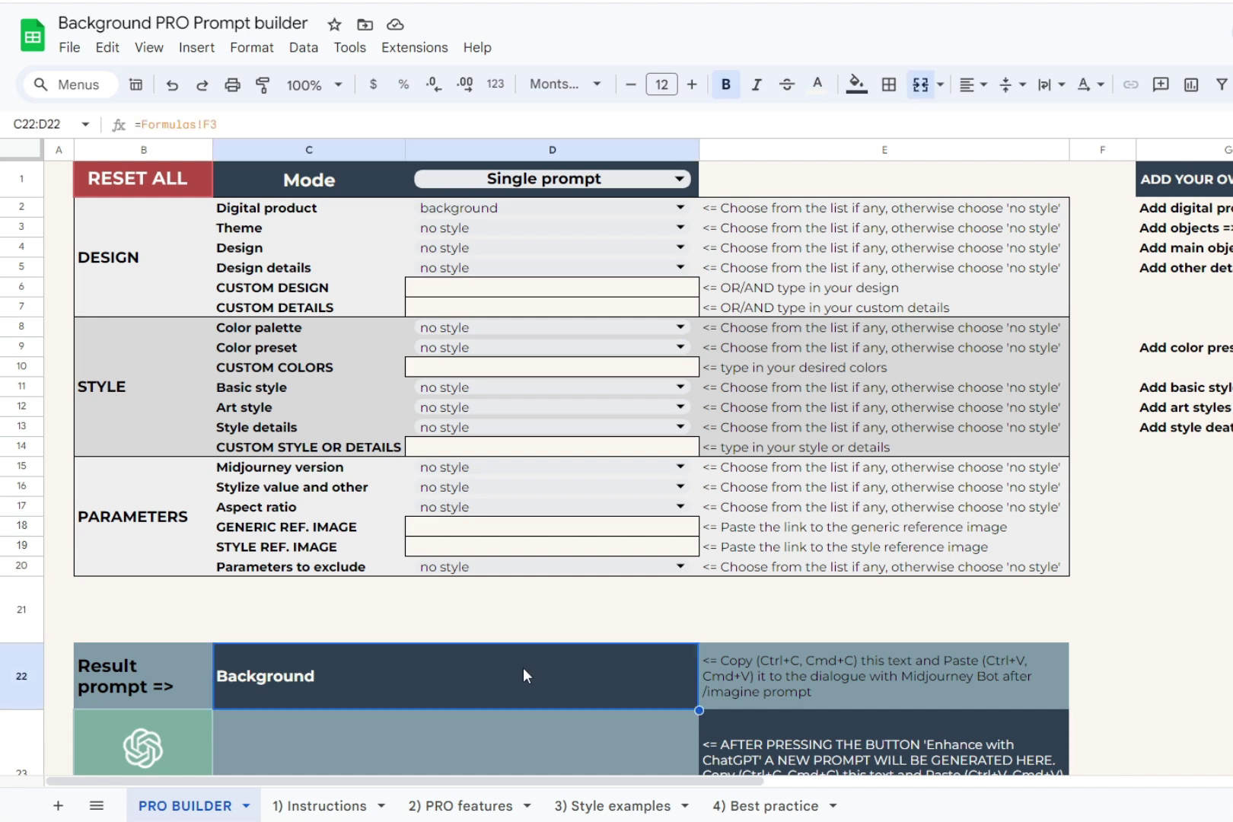
left_click(494, 228)
left_click(495, 376)
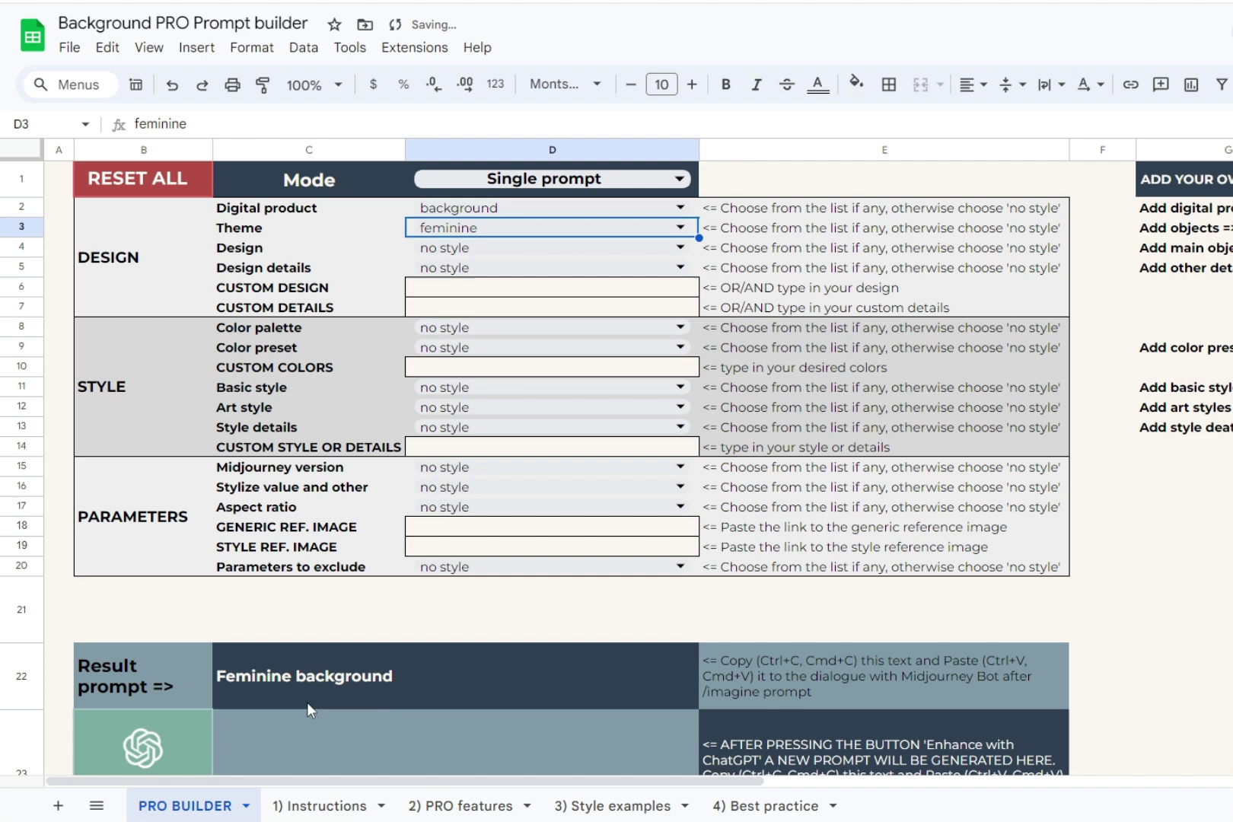
left_click(502, 229)
left_click(506, 286)
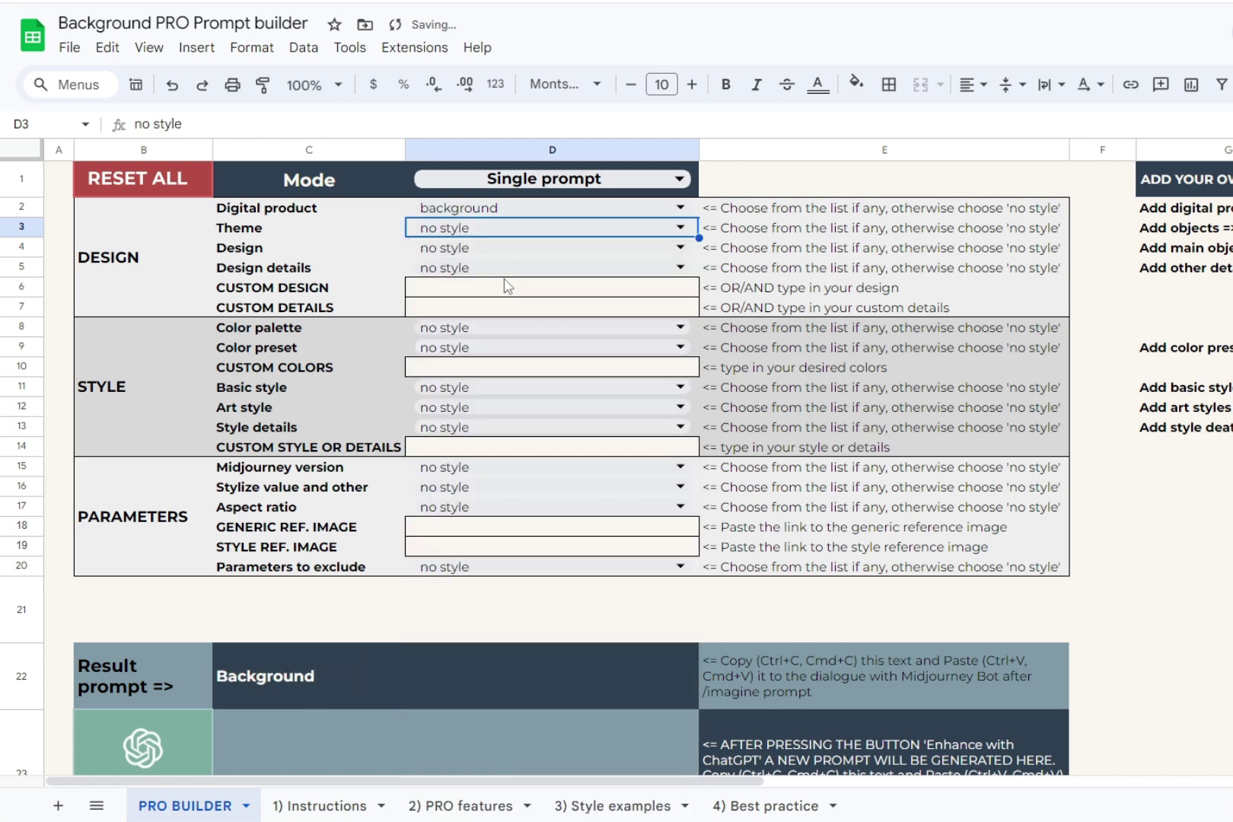
left_click(498, 210)
left_click(499, 209)
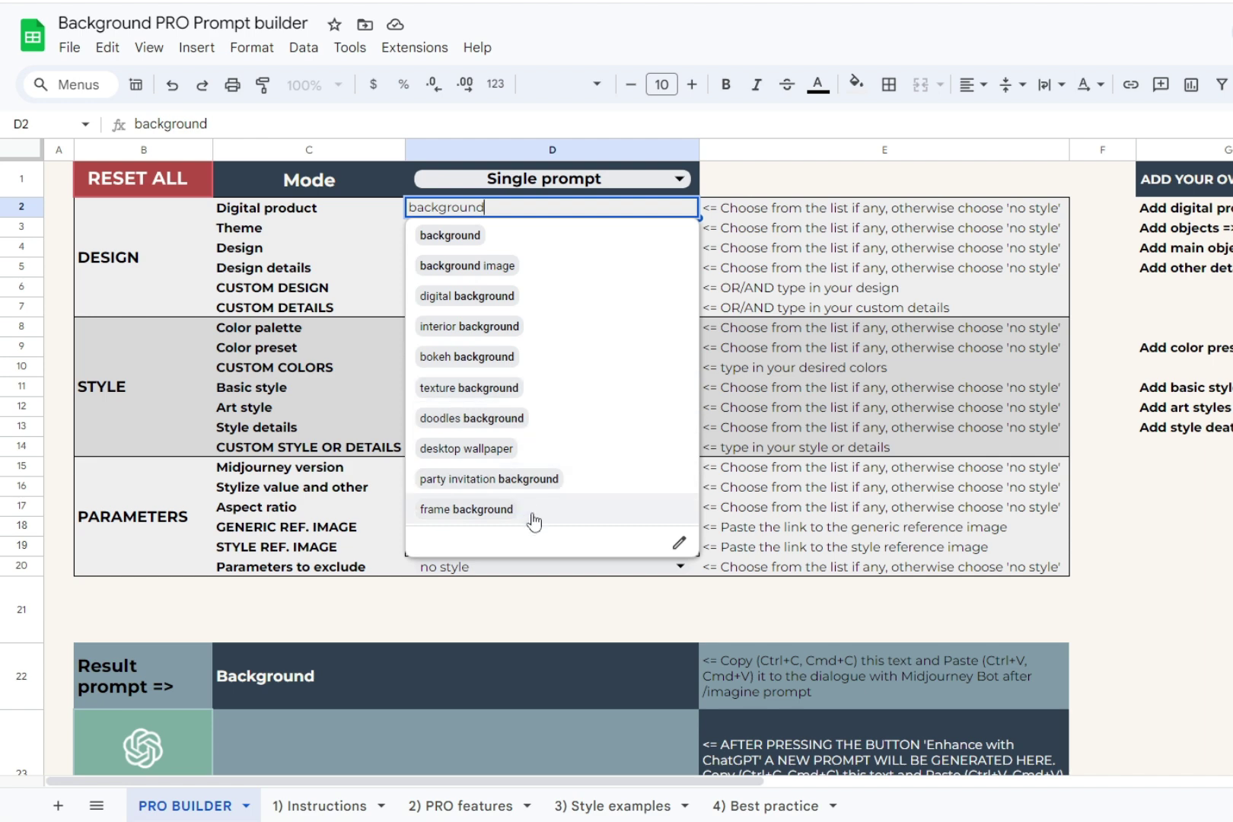
Step: Scroll through the Best practice example images, then return to the PRO BUILDER sheet
left_click(788, 813)
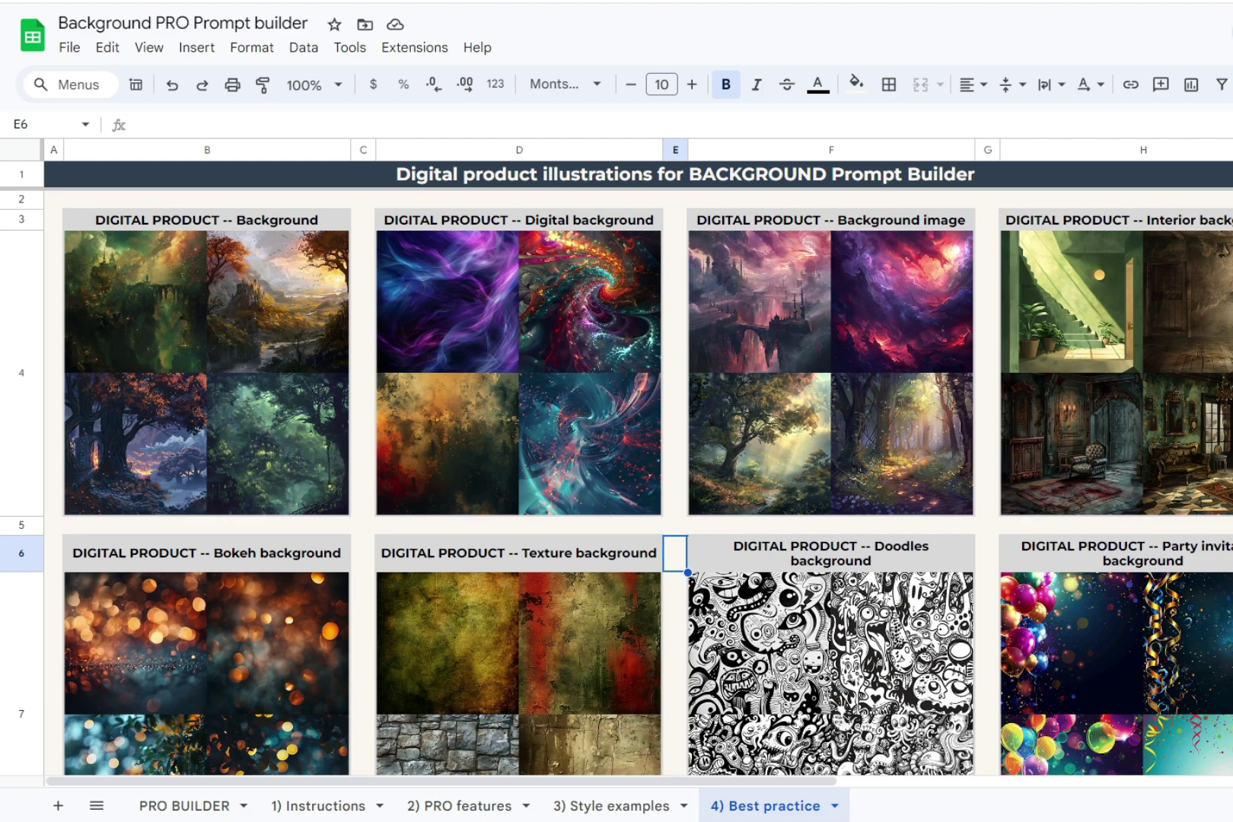
scroll(640, 479, "down", 5)
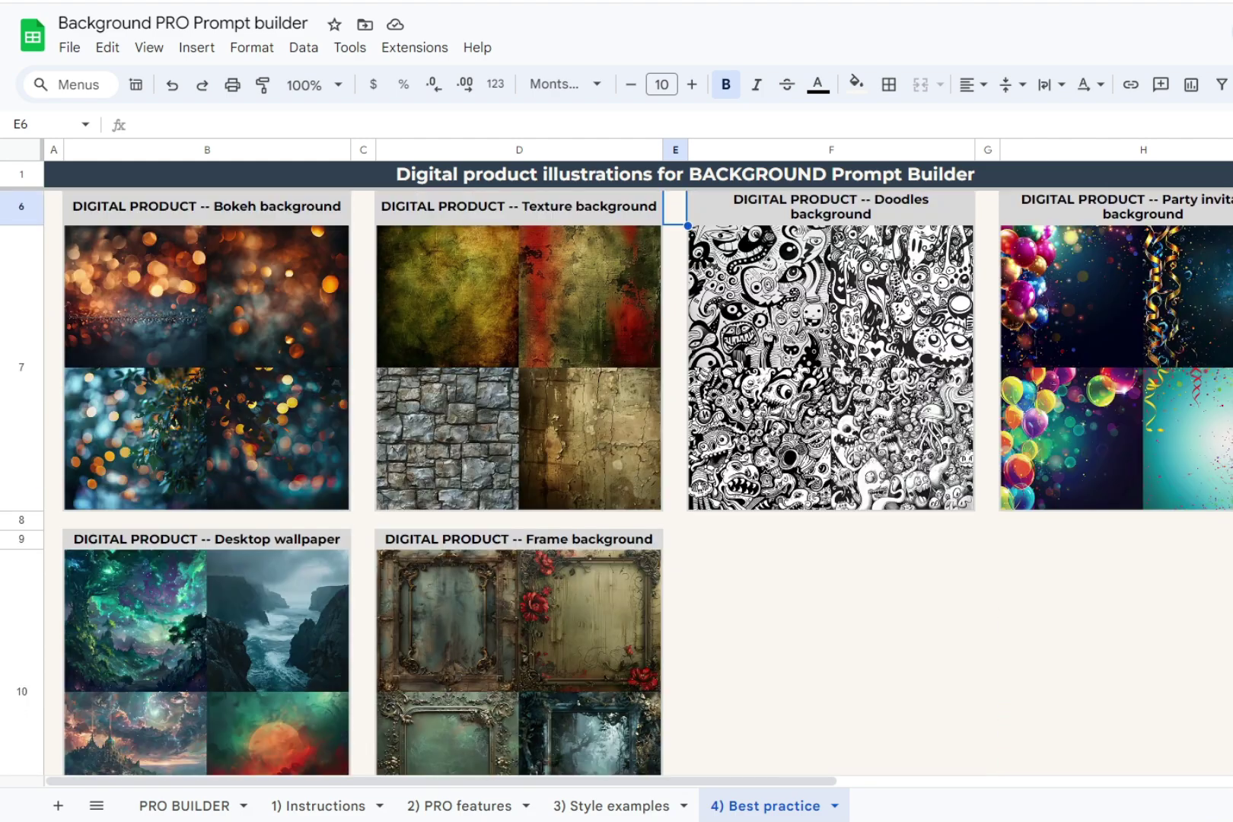
scroll(639, 479, "down", 1)
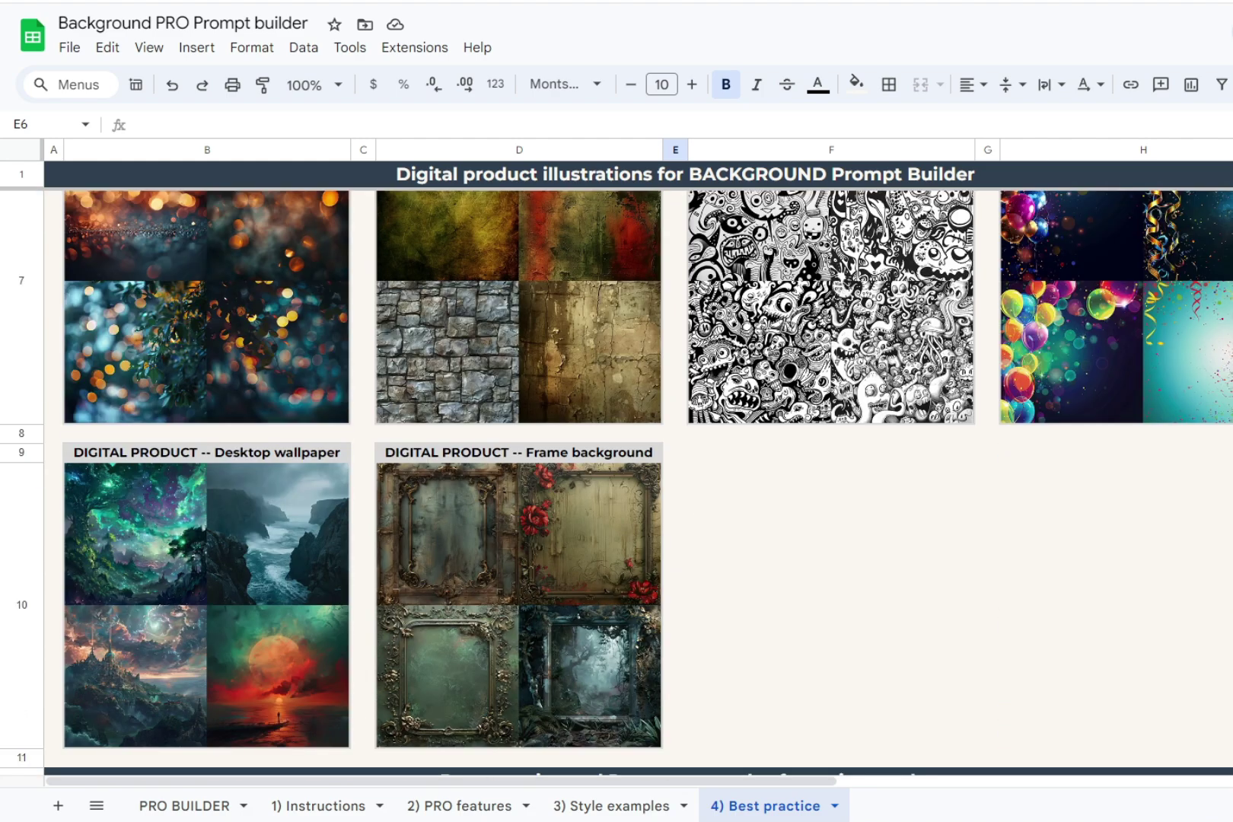
scroll(639, 479, "up", 1)
scroll(639, 480, "up", 4)
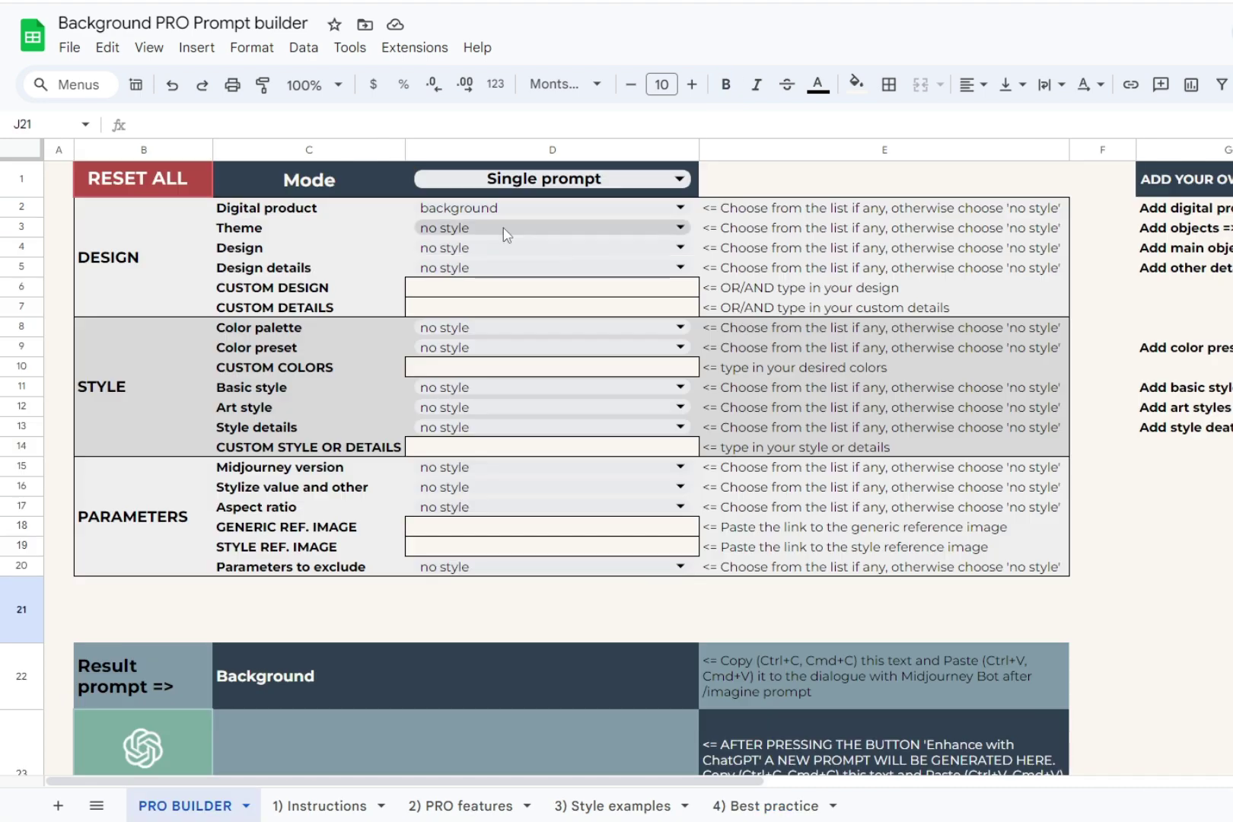
left_click(504, 229)
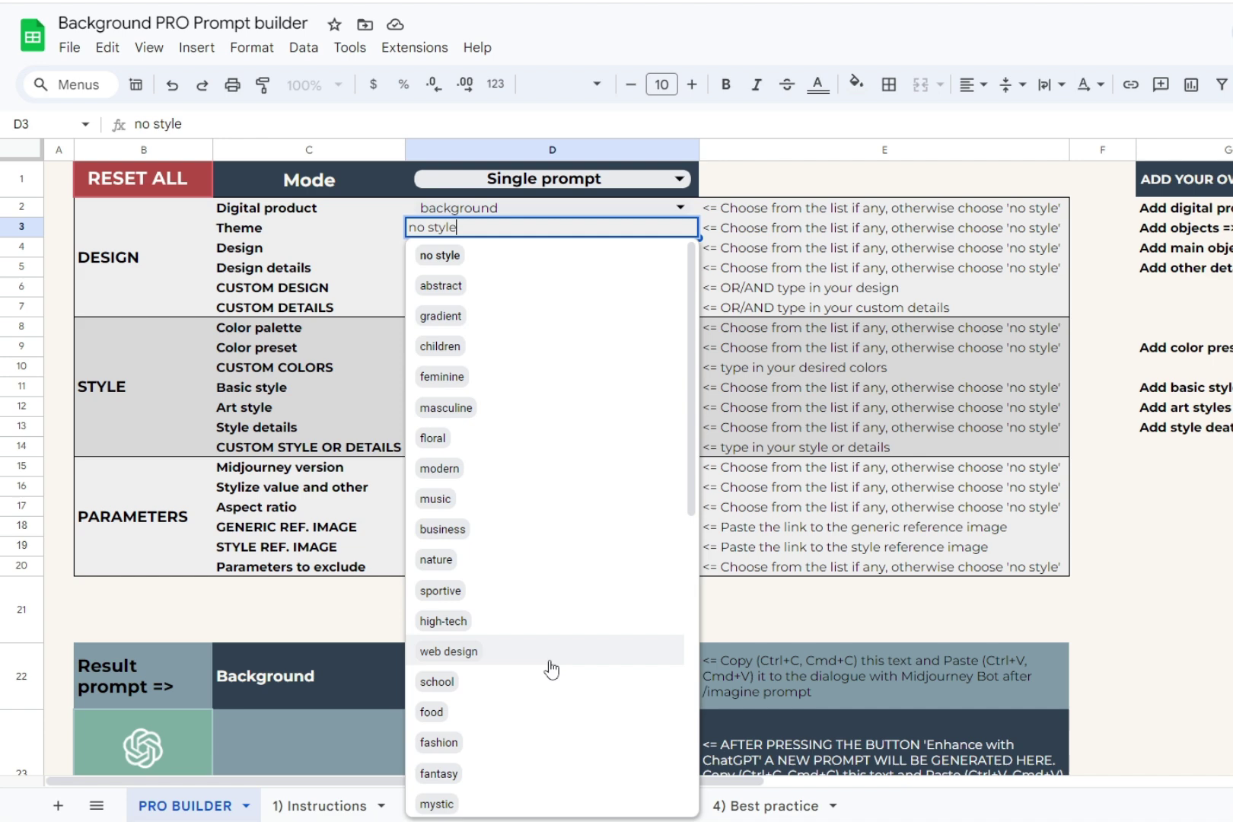
Step: Set the Theme to gradient and the Design to rustic wood
left_click(496, 326)
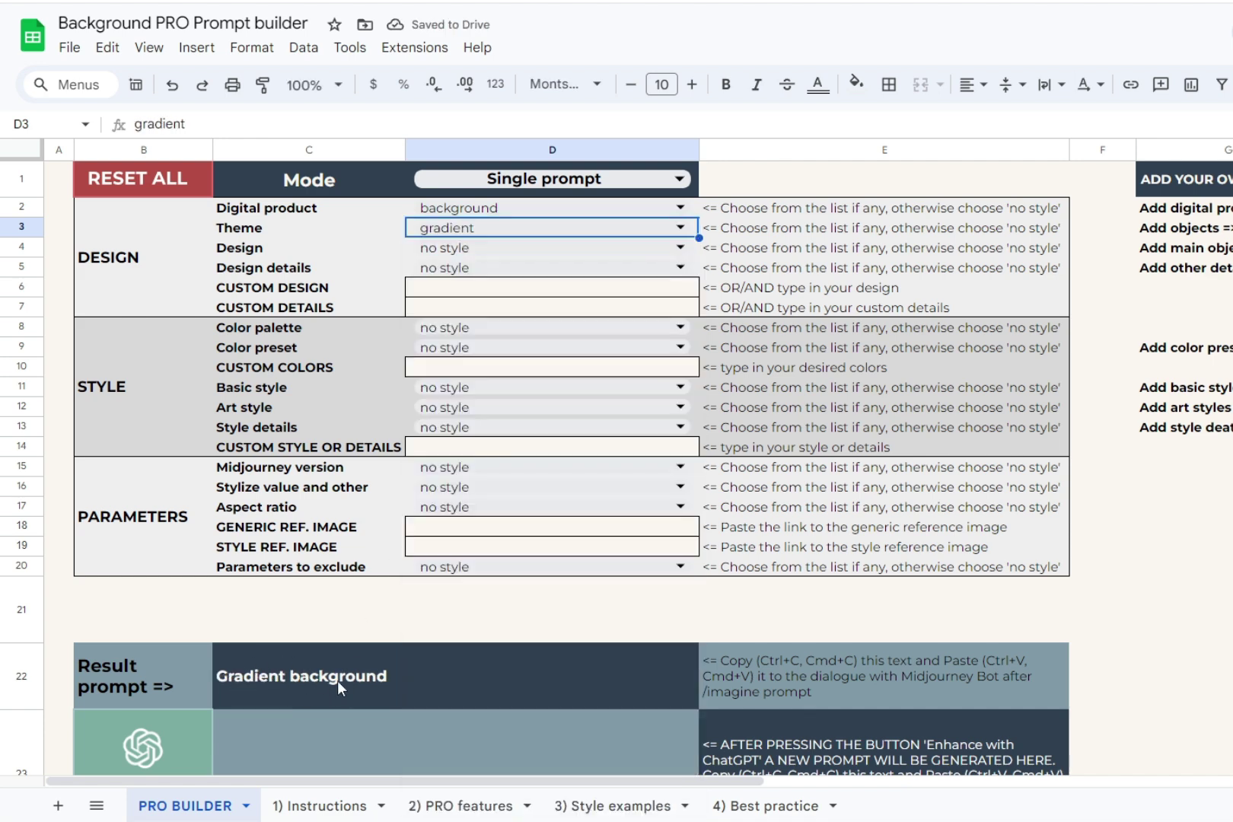
left_click(548, 247)
scroll(660, 737, "down", 10)
scroll(441, 276, "up", 10)
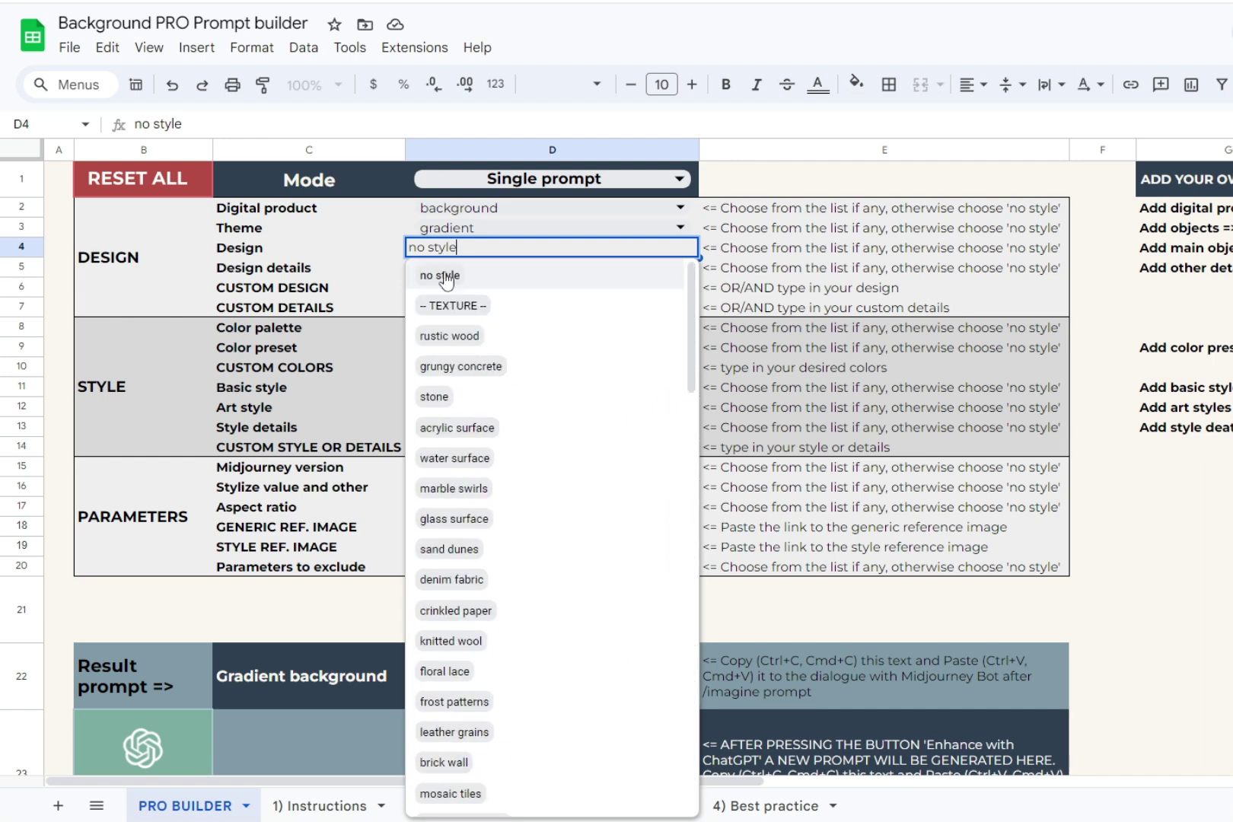
left_click(440, 276)
left_click(548, 267)
scroll(687, 385, "down", 5)
scroll(687, 384, "down", 5)
left_click(515, 248)
left_click(515, 247)
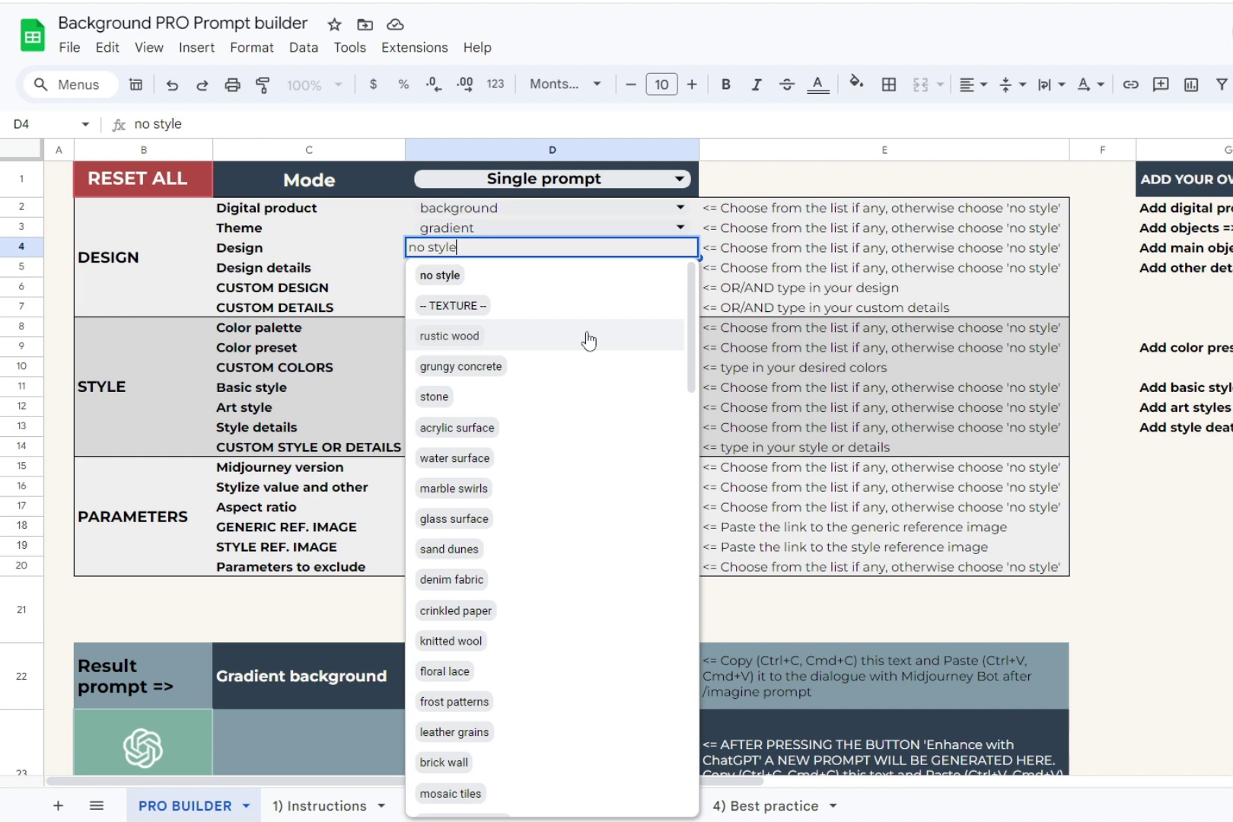
left_click(533, 306)
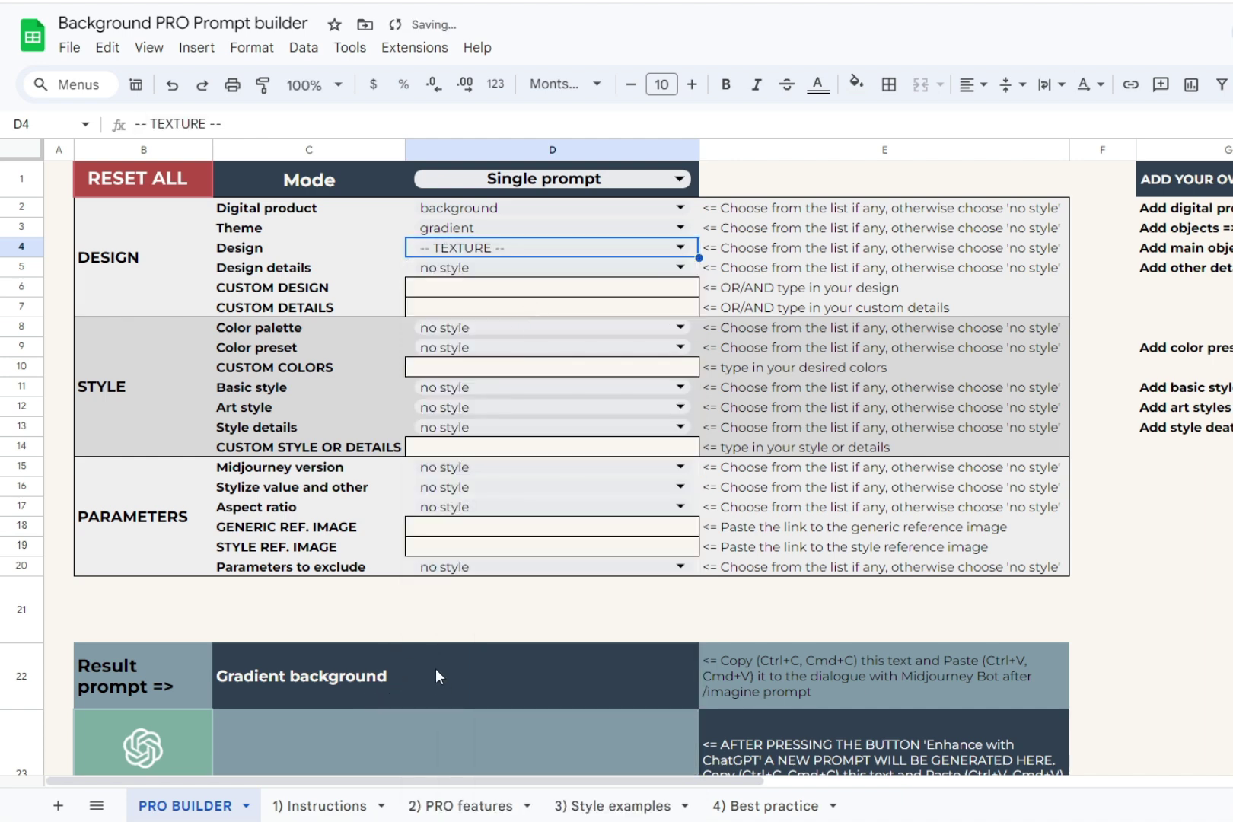
left_click(534, 255)
left_click(518, 340)
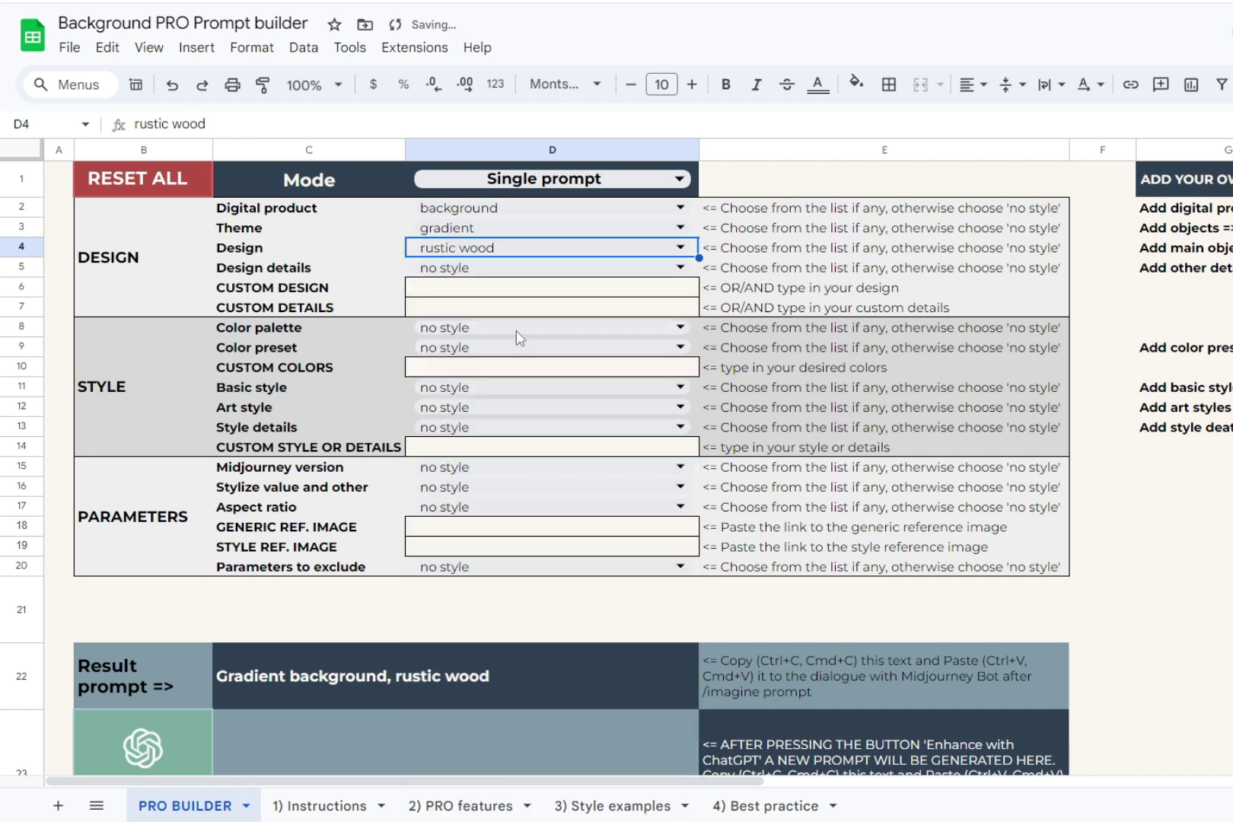
Step: Enter rose as custom design, choose flat lay details, and add shadows as custom details
left_click(499, 291)
type("rose")
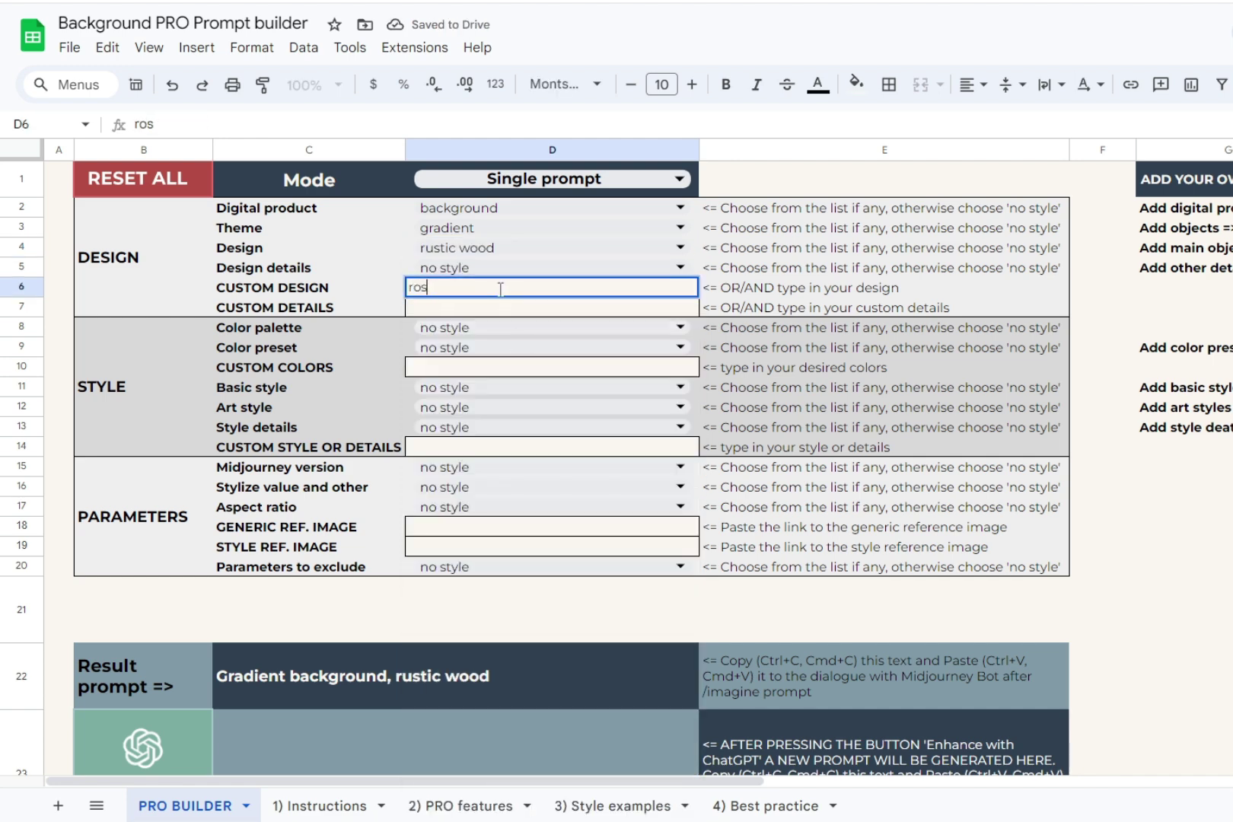
key("Return")
left_click(491, 268)
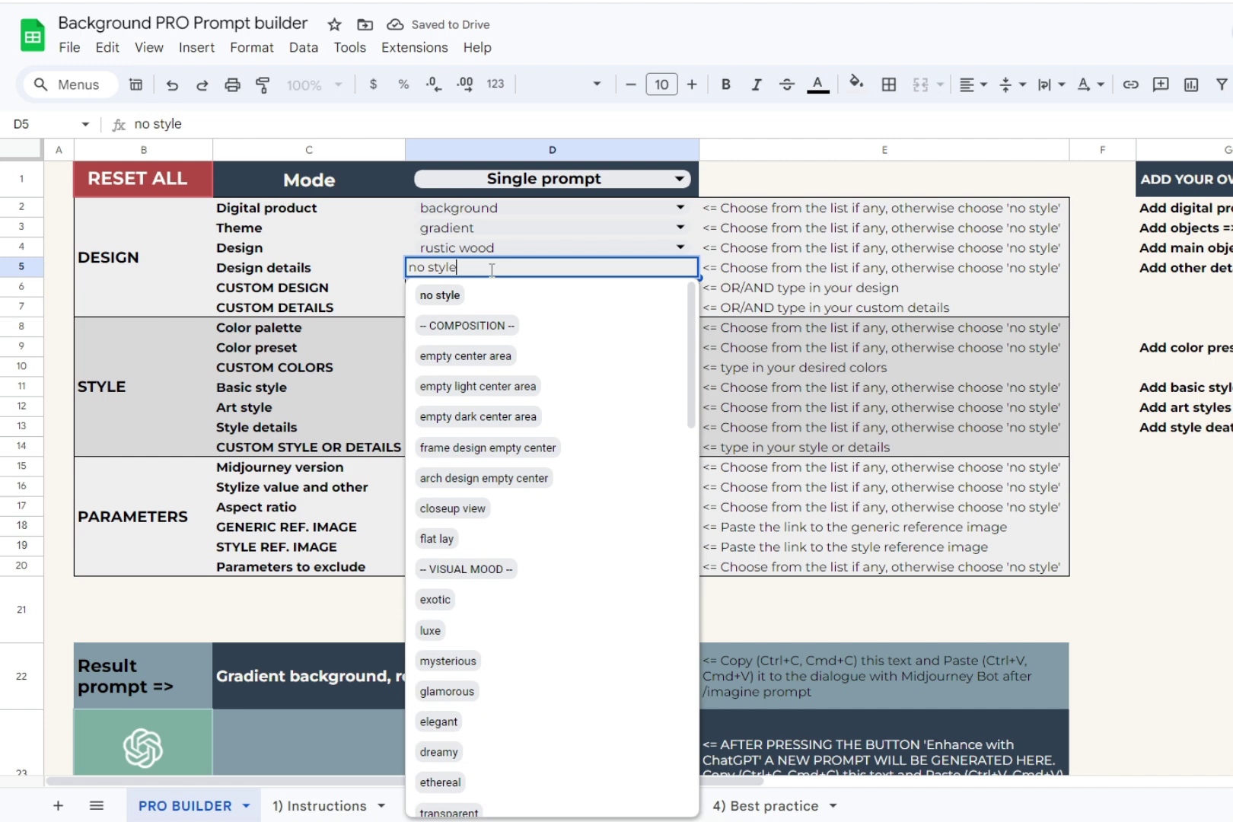
left_click(526, 543)
left_click(434, 309)
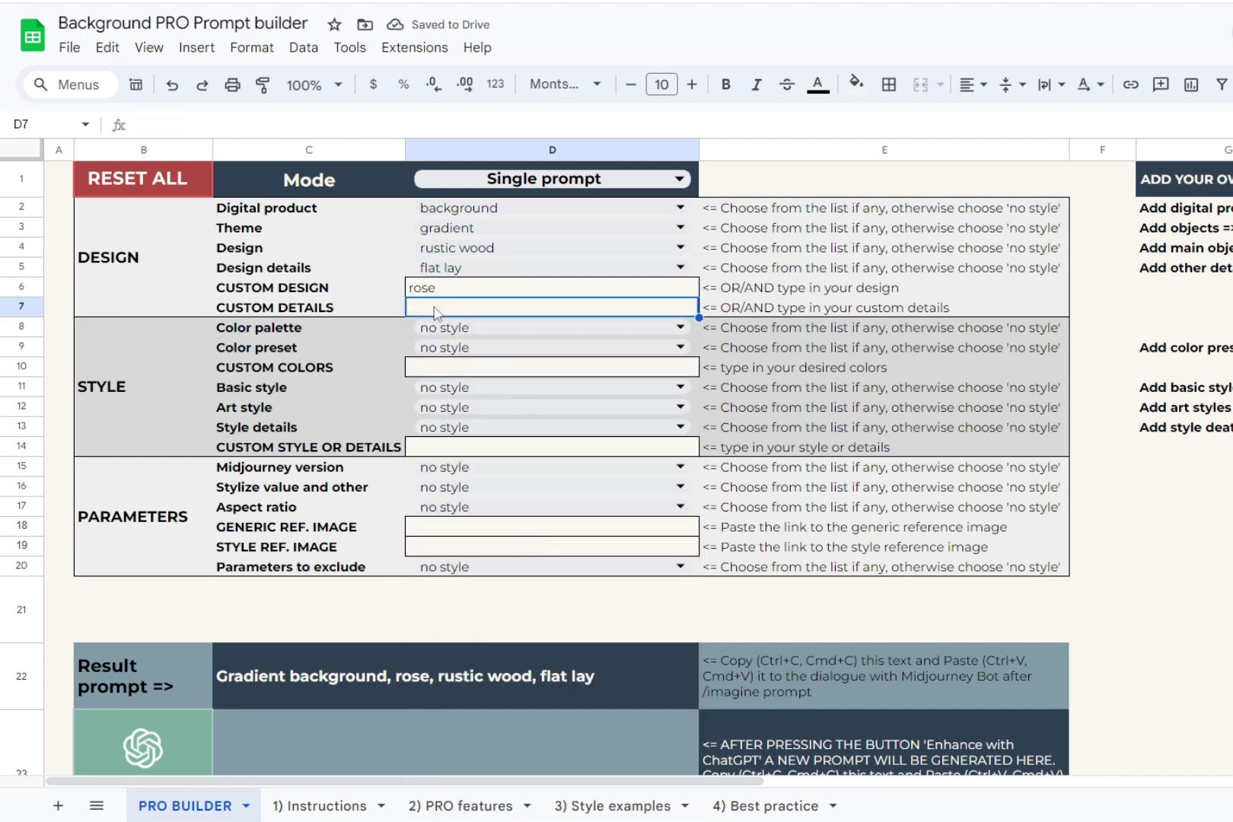
type("shadows")
key("Return")
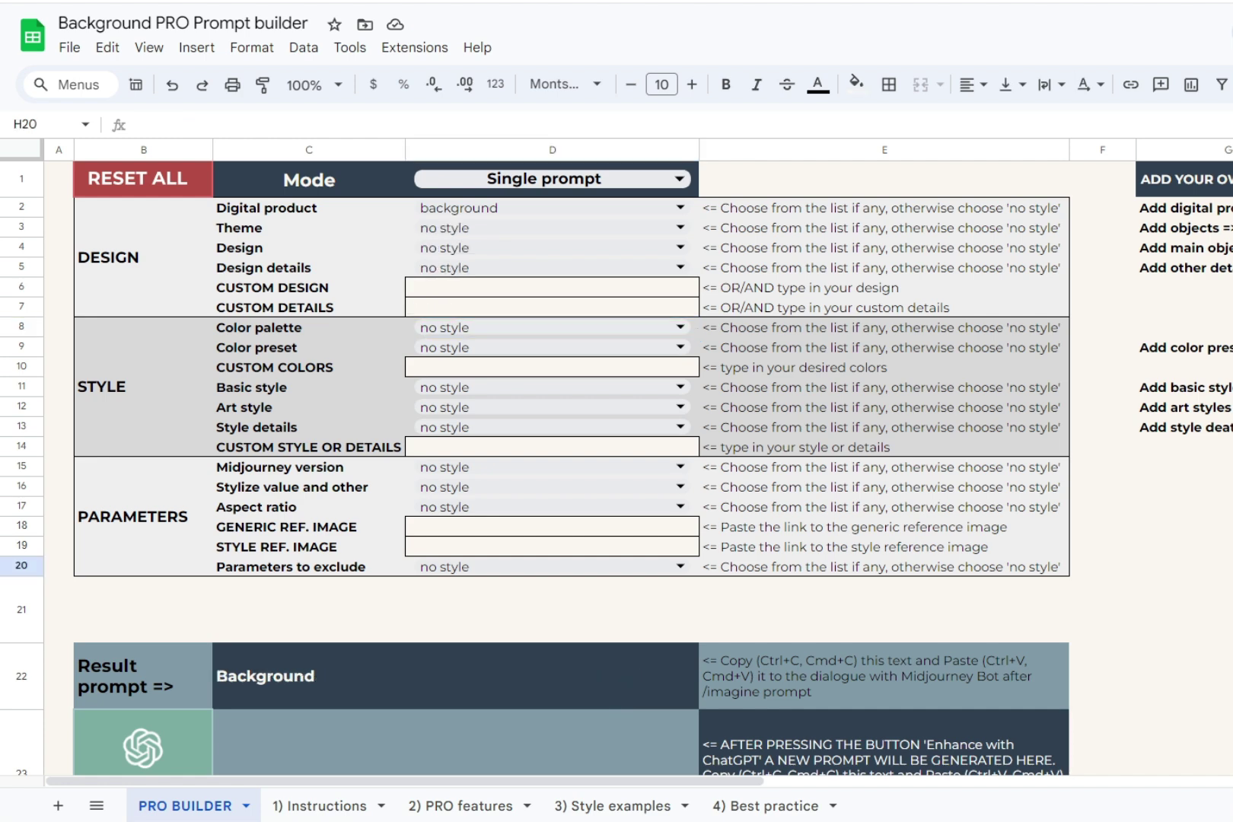
Step: Set the light colour palette, eco colour preset and green as the custom colour
left_click(563, 348)
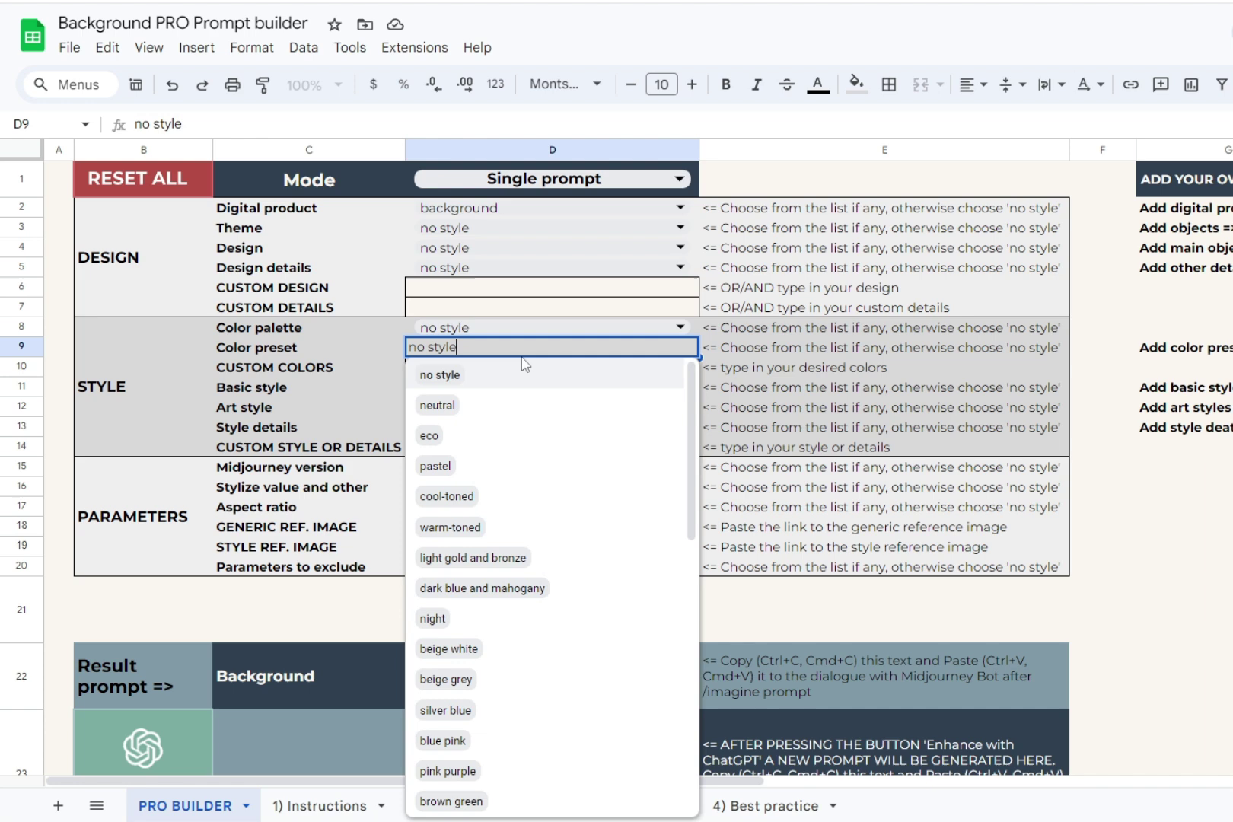
left_click(589, 328)
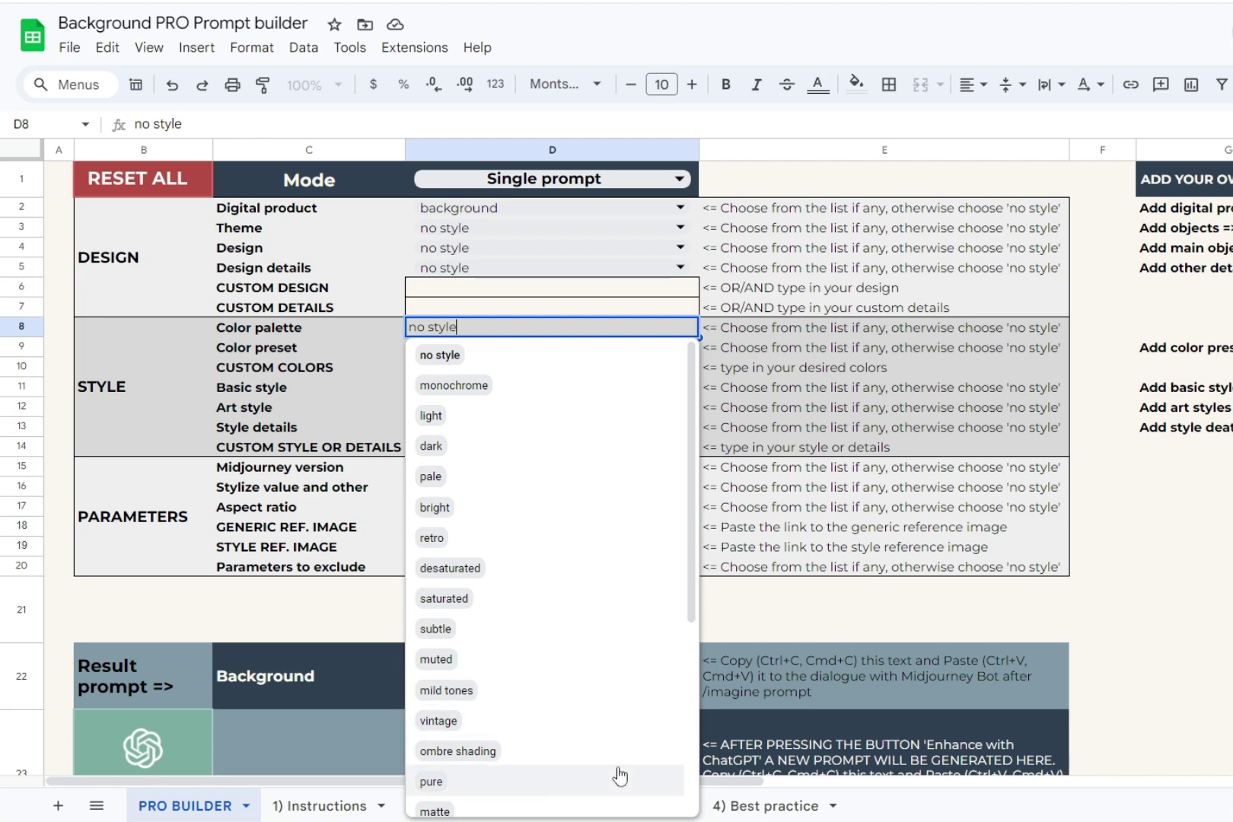
left_click(516, 413)
left_click(502, 347)
left_click(482, 434)
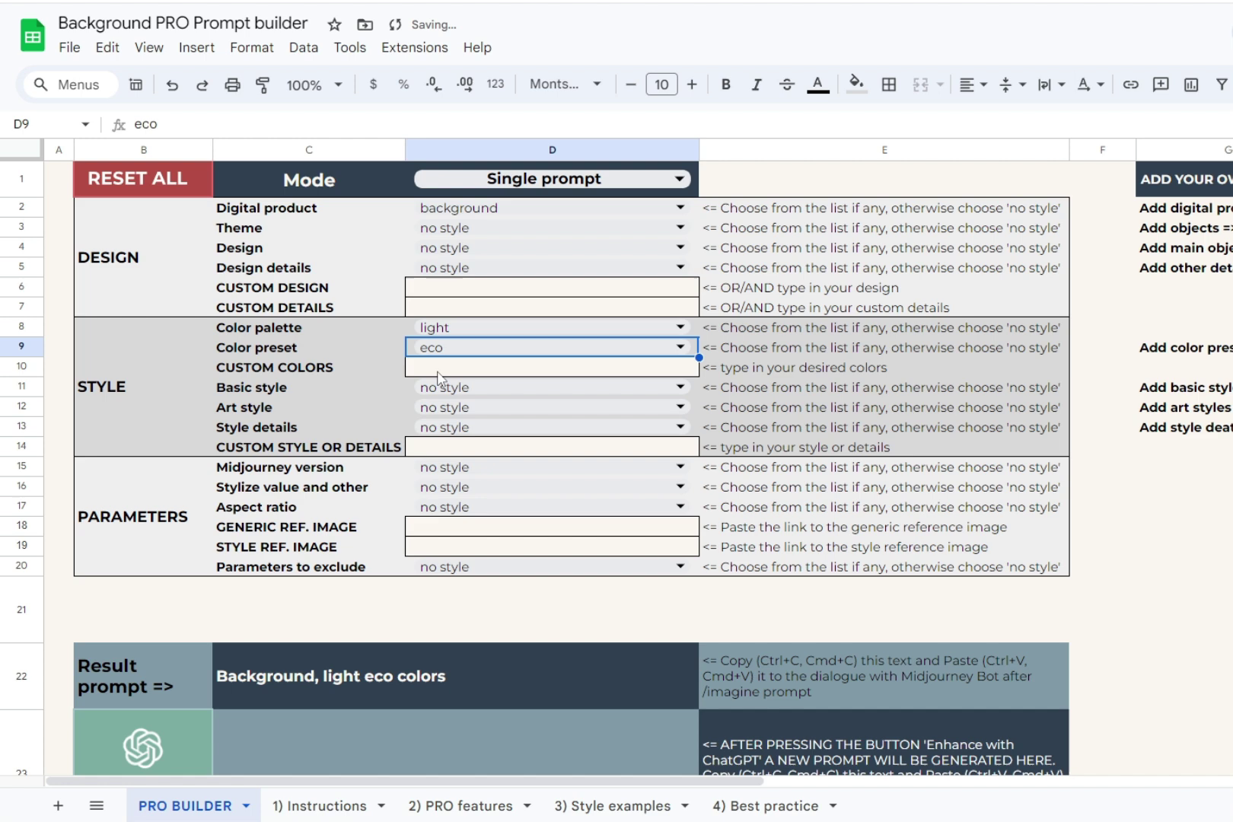
left_click(437, 371)
type("green")
key("Return")
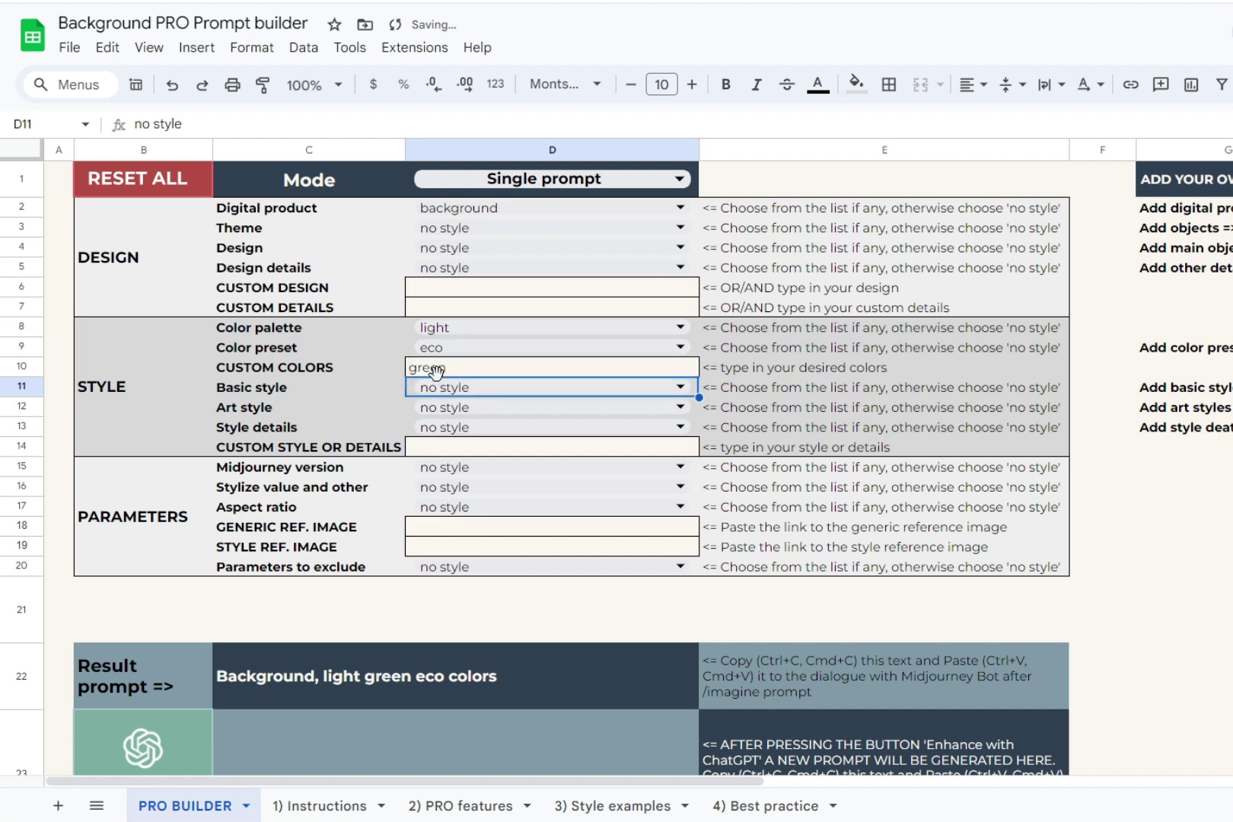
Step: Choose minimalistic basic style and oil paint art style, then reset the builder to defaults
left_click(580, 391)
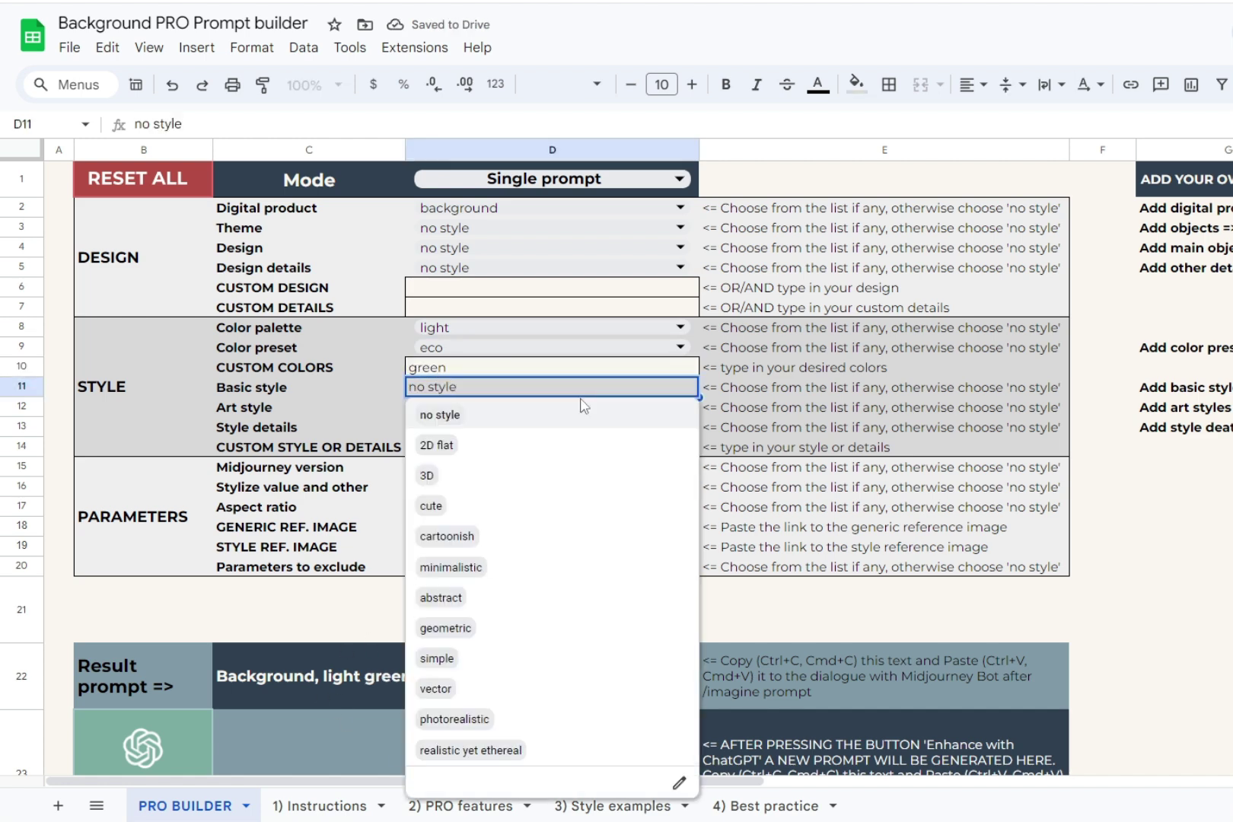
left_click(550, 567)
left_click(601, 407)
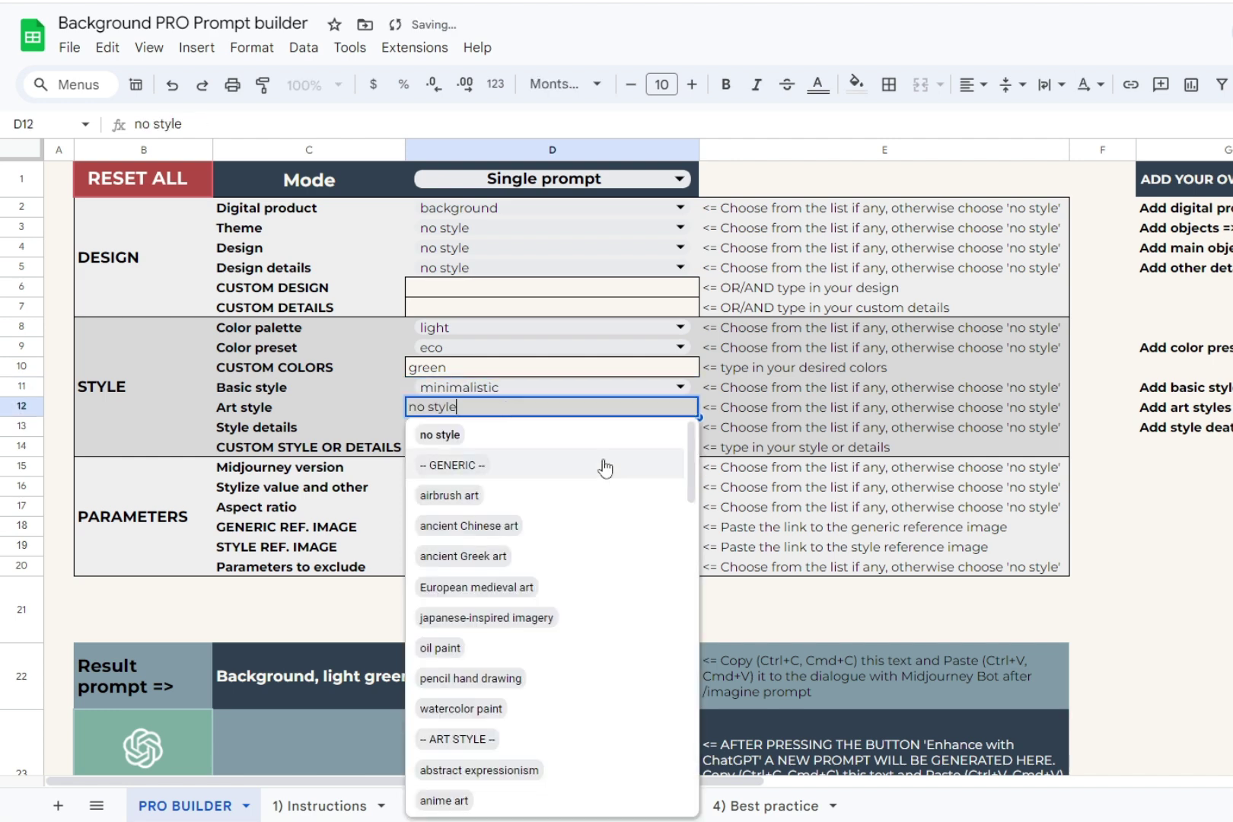
scroll(694, 487, "down", 1)
left_click_drag(694, 487, 681, 798)
scroll(670, 609, "up", 10)
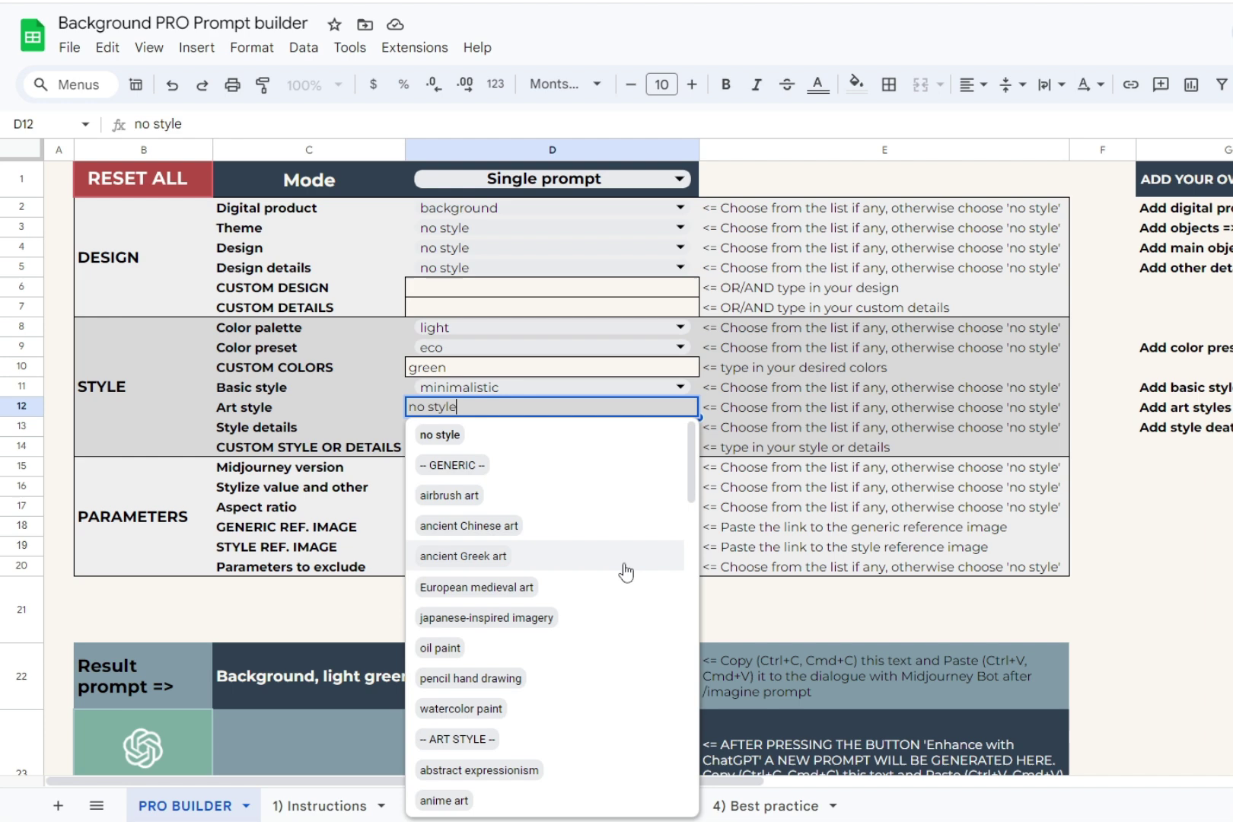
left_click(617, 649)
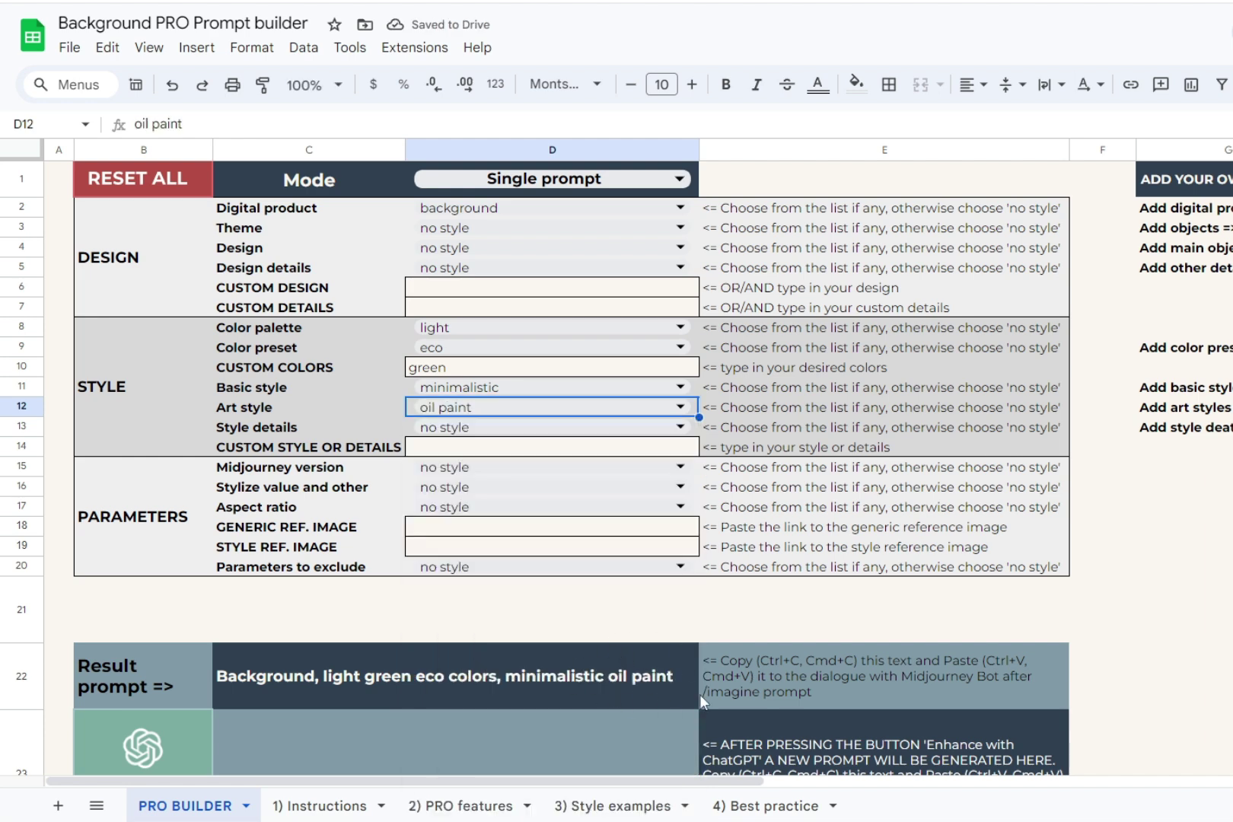
left_click(179, 176)
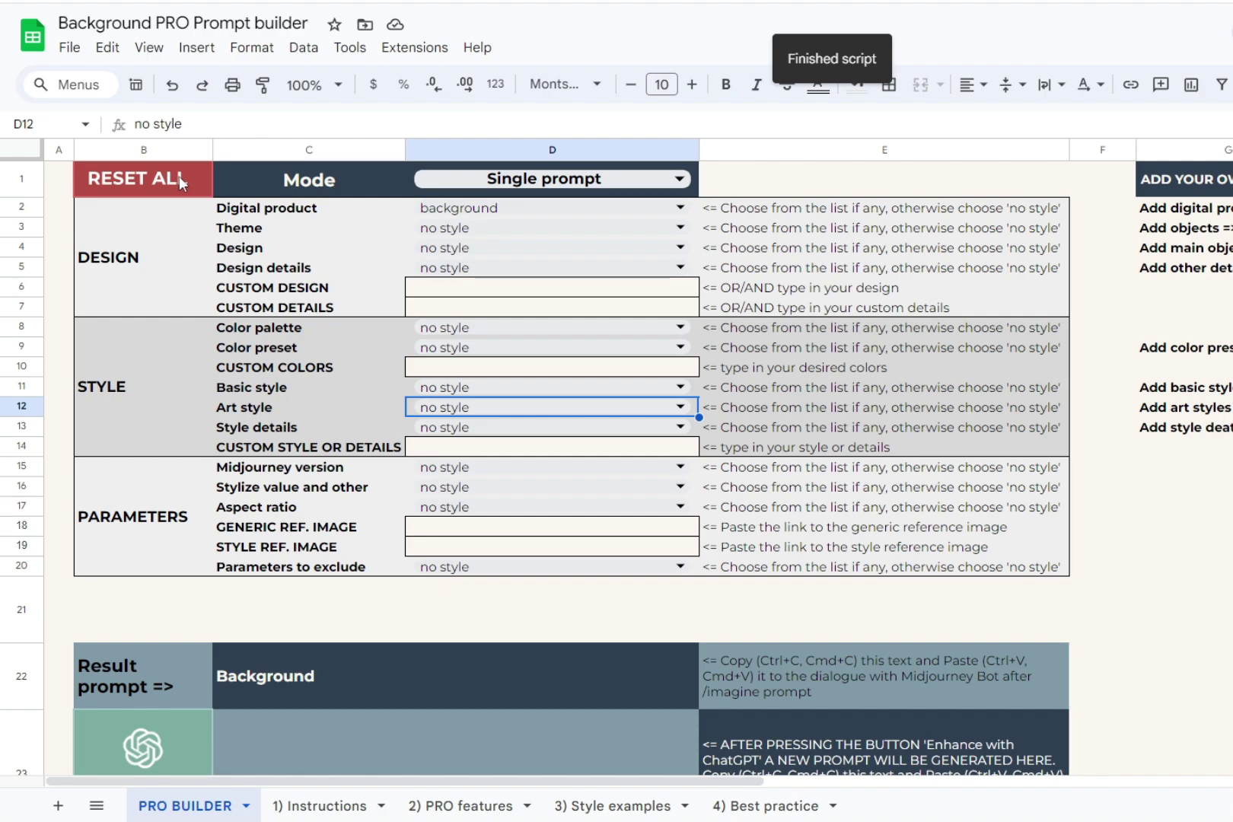
Step: Scroll through the Style examples sheet down to the artist style images
left_click(631, 807)
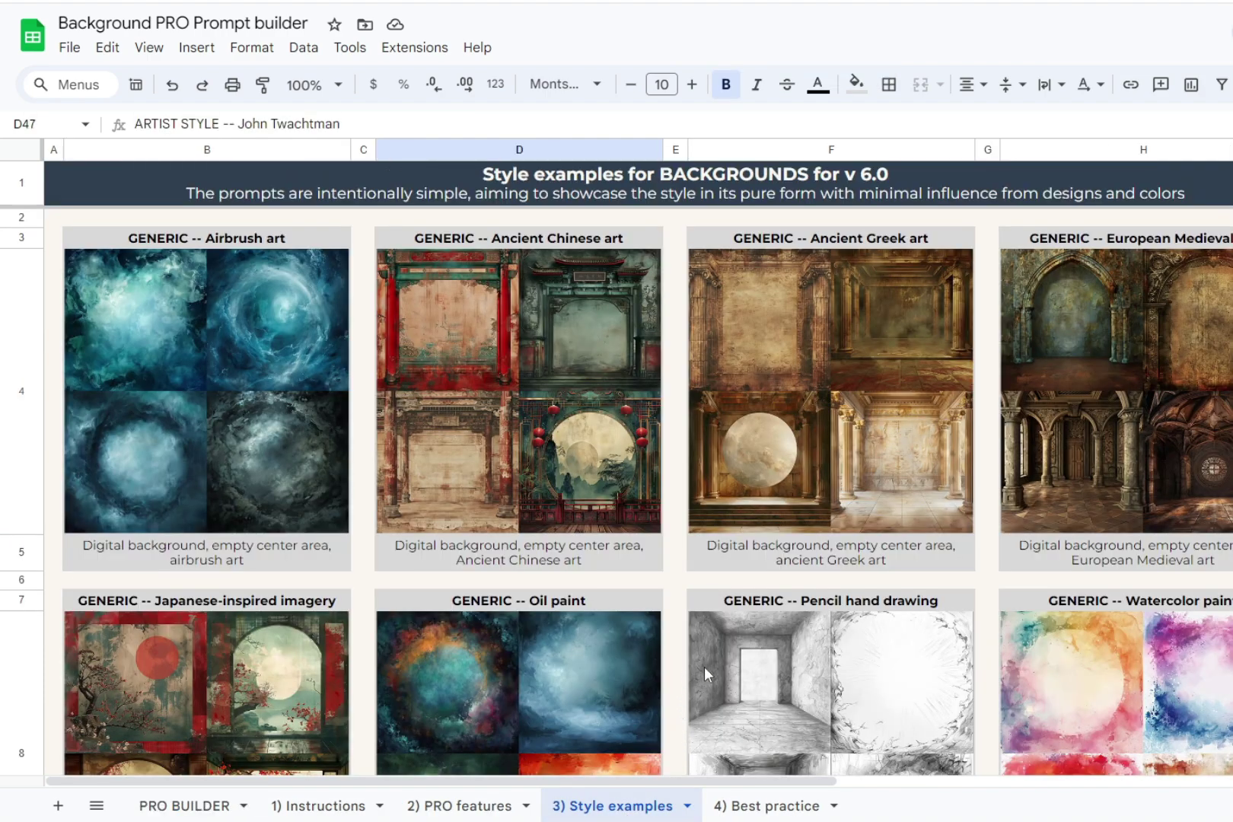
scroll(708, 674, "down", 15)
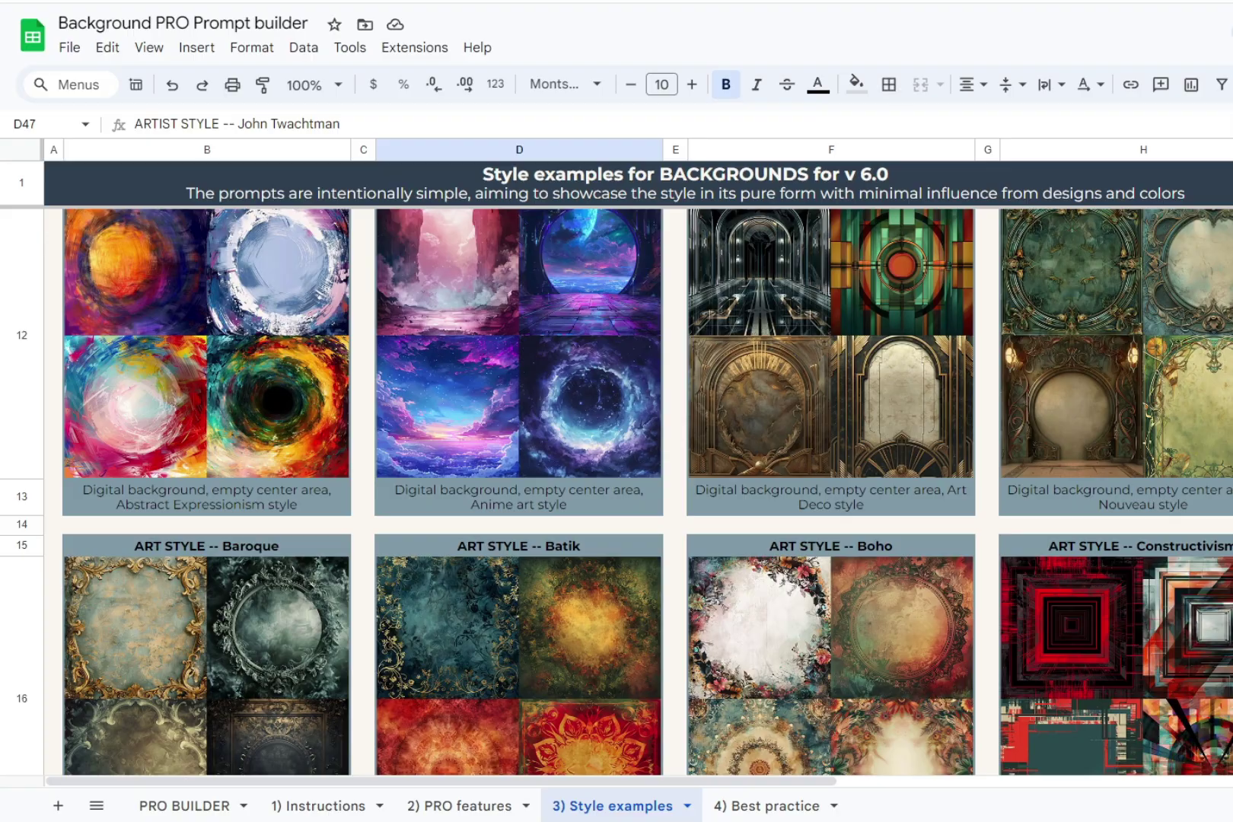
scroll(707, 673, "down", 10)
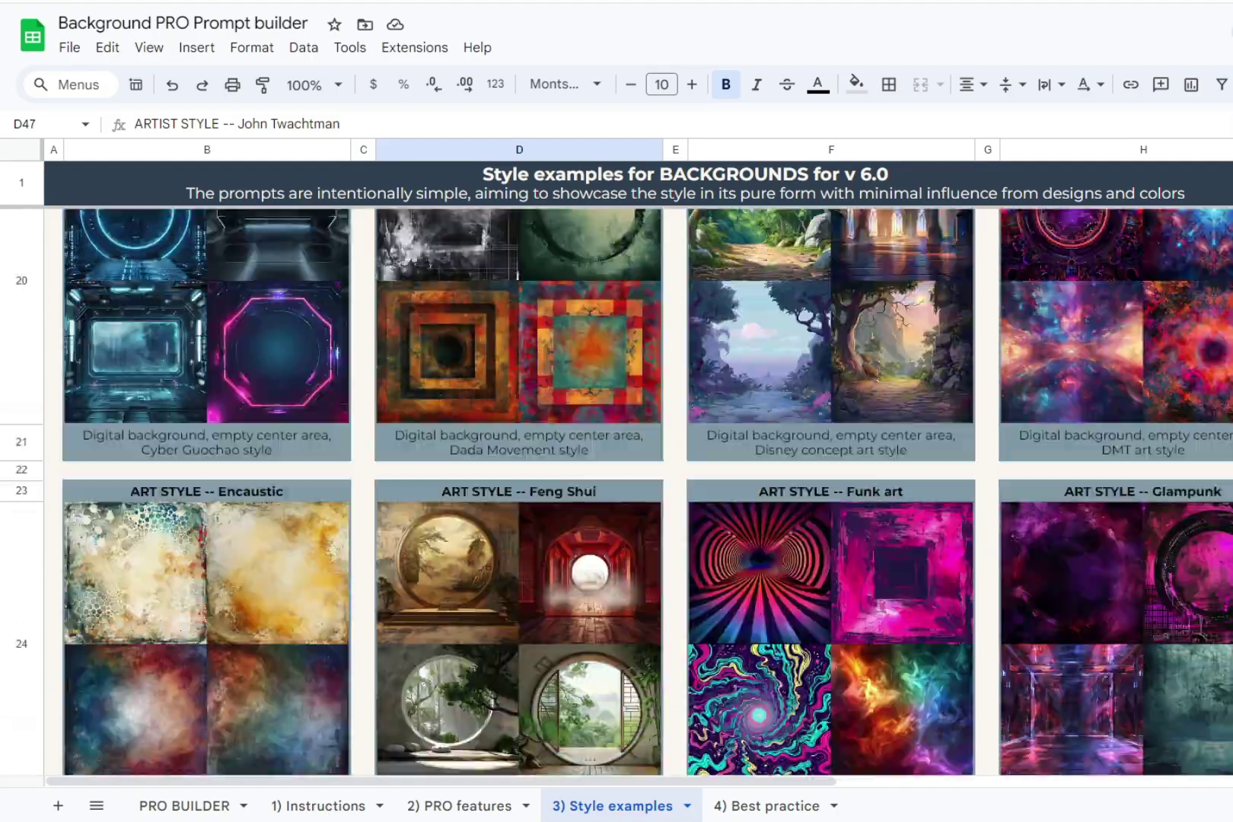
scroll(708, 673, "down", 10)
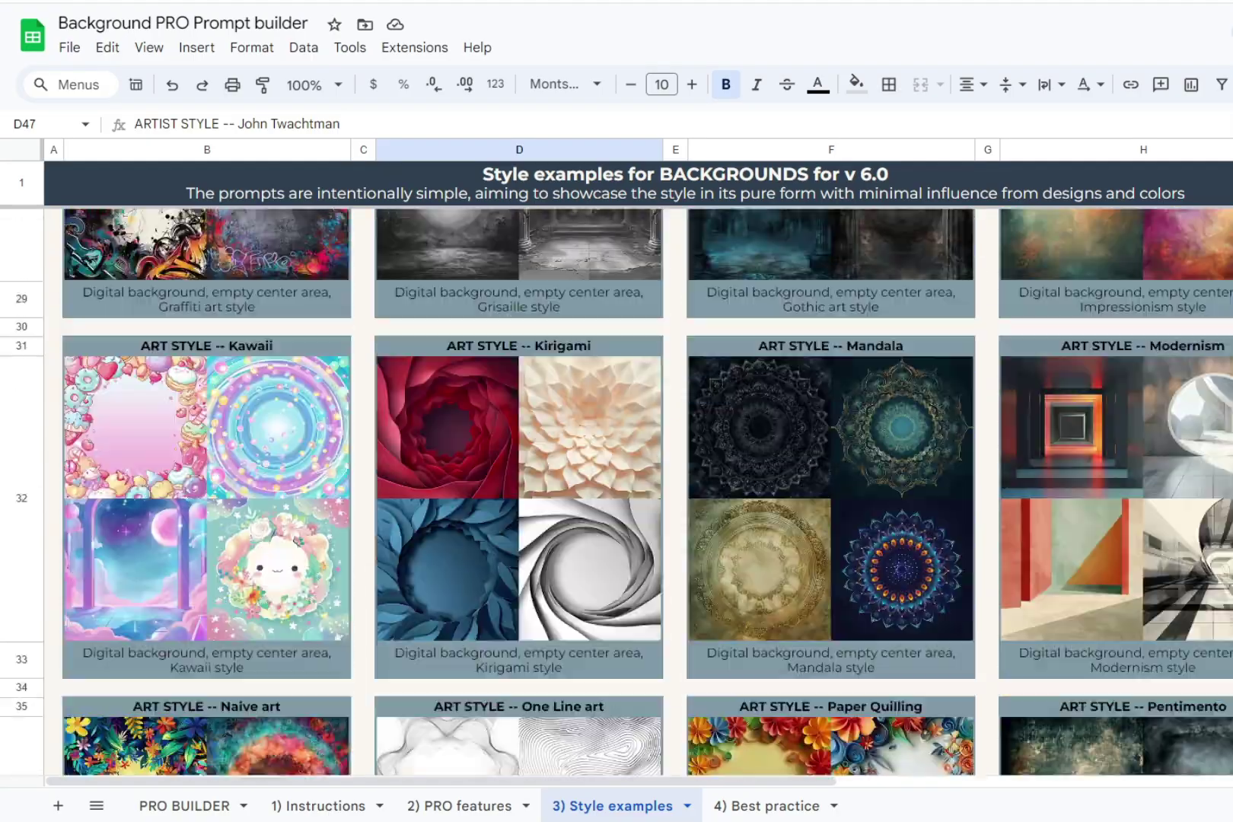
scroll(708, 673, "down", 10)
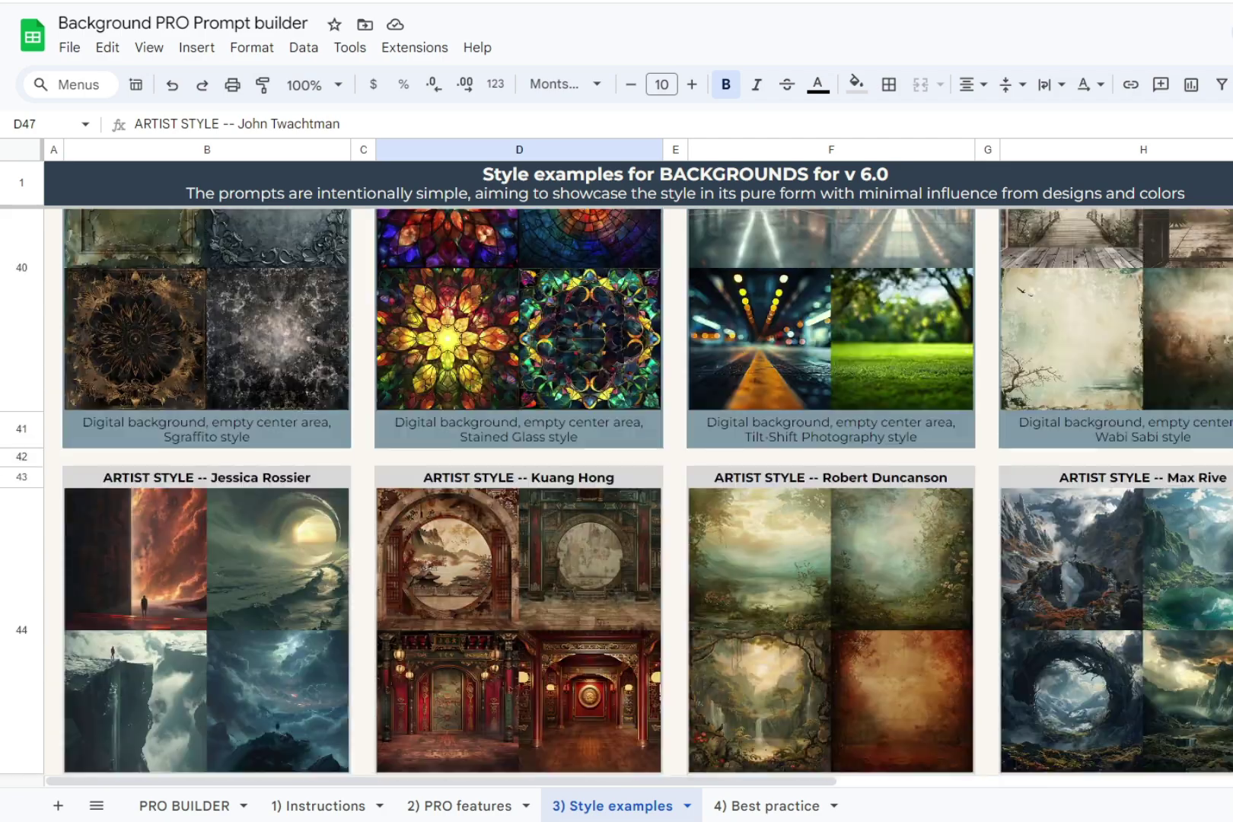
scroll(708, 674, "down", 10)
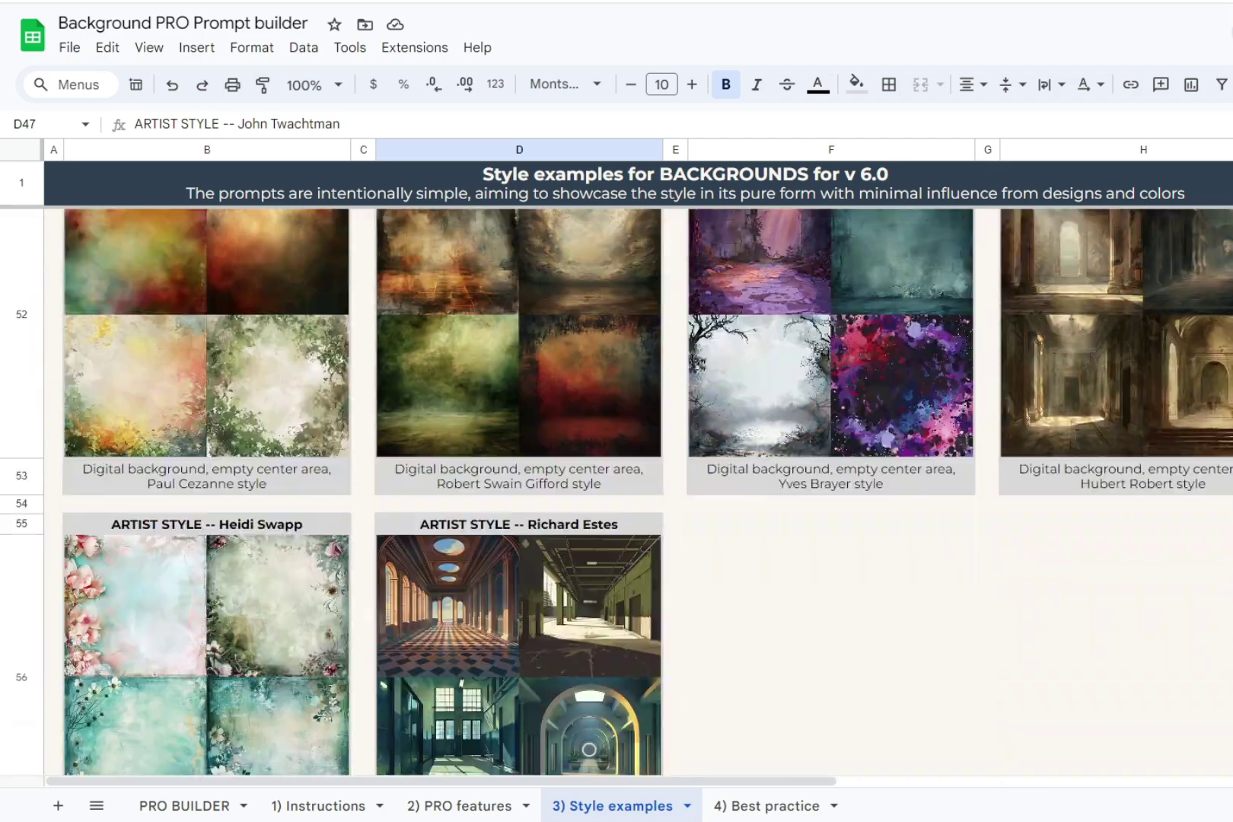
scroll(707, 491, "down", 2)
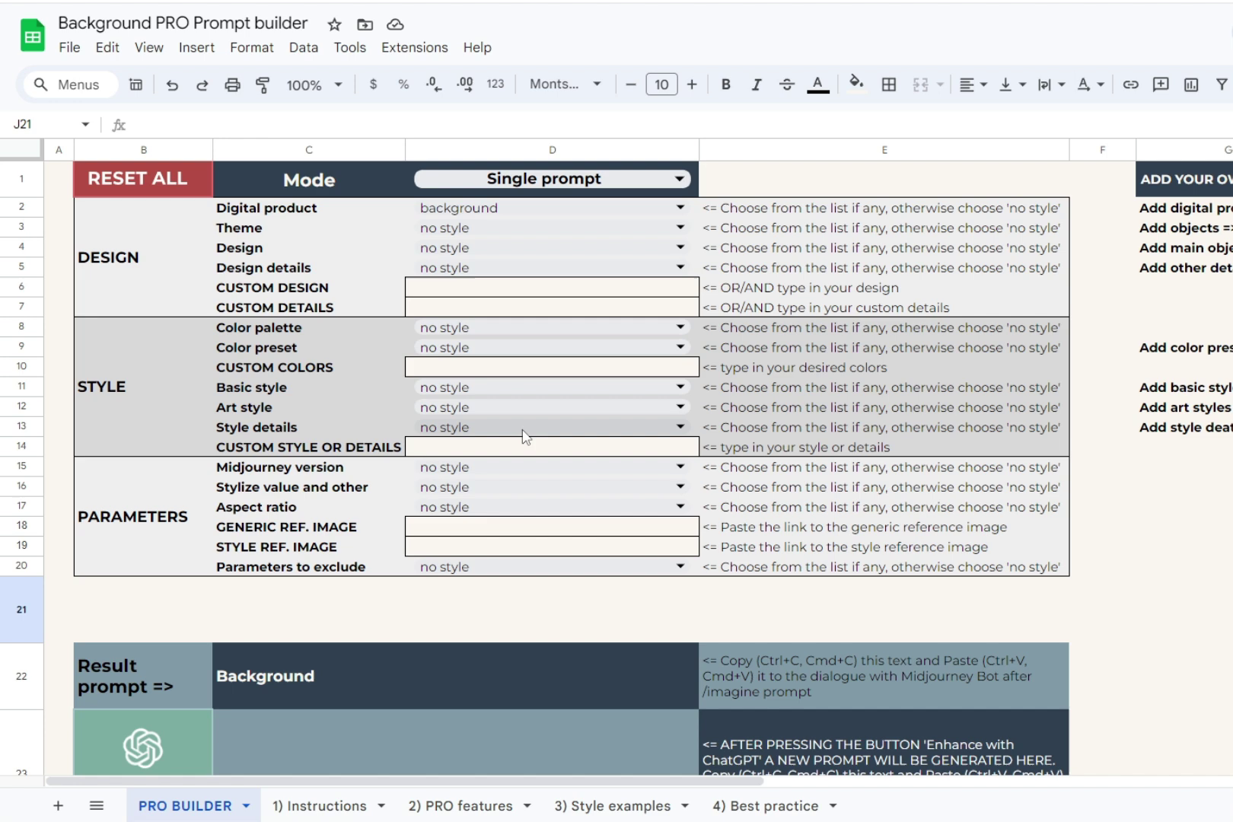
Step: Browse the Style details list without choosing, then enter 'strong shadows' as the custom style in D14
left_click(523, 428)
scroll(583, 500, "down", 3)
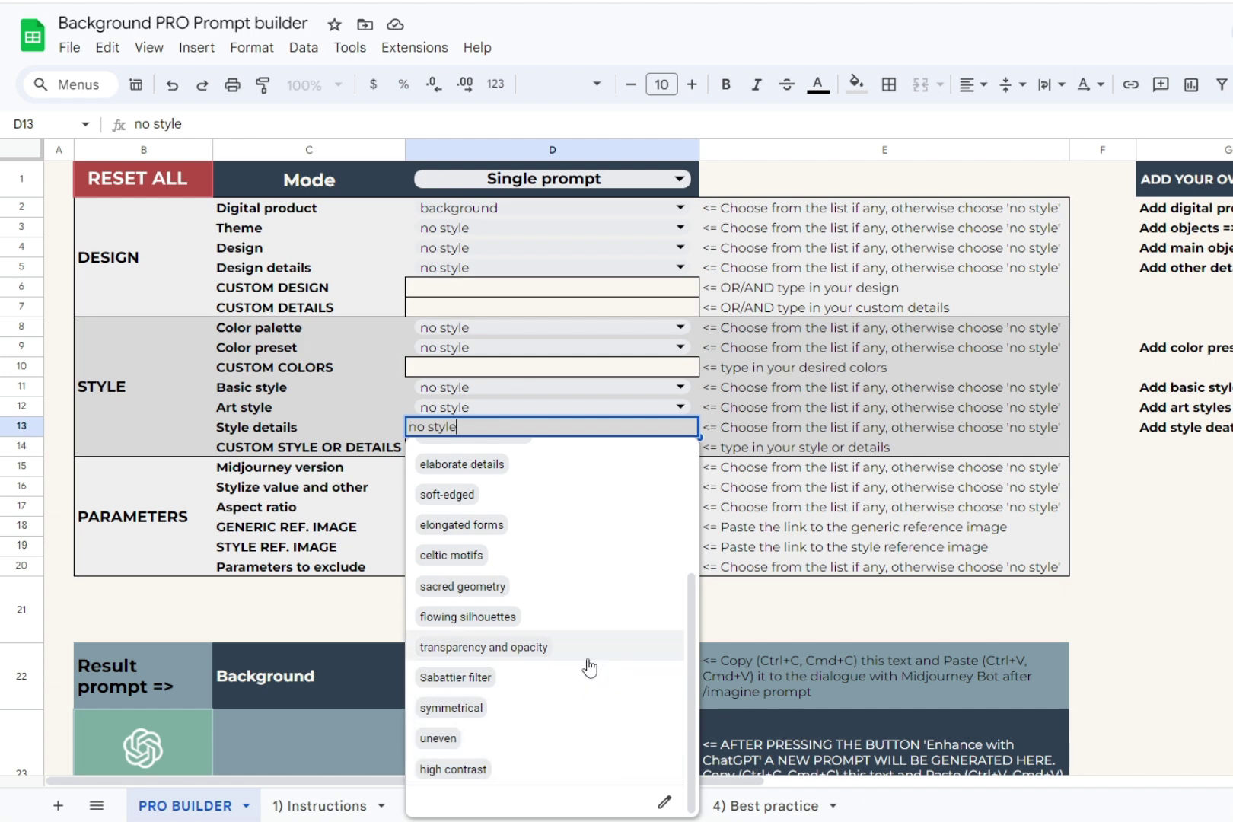
scroll(590, 668, "up", 4)
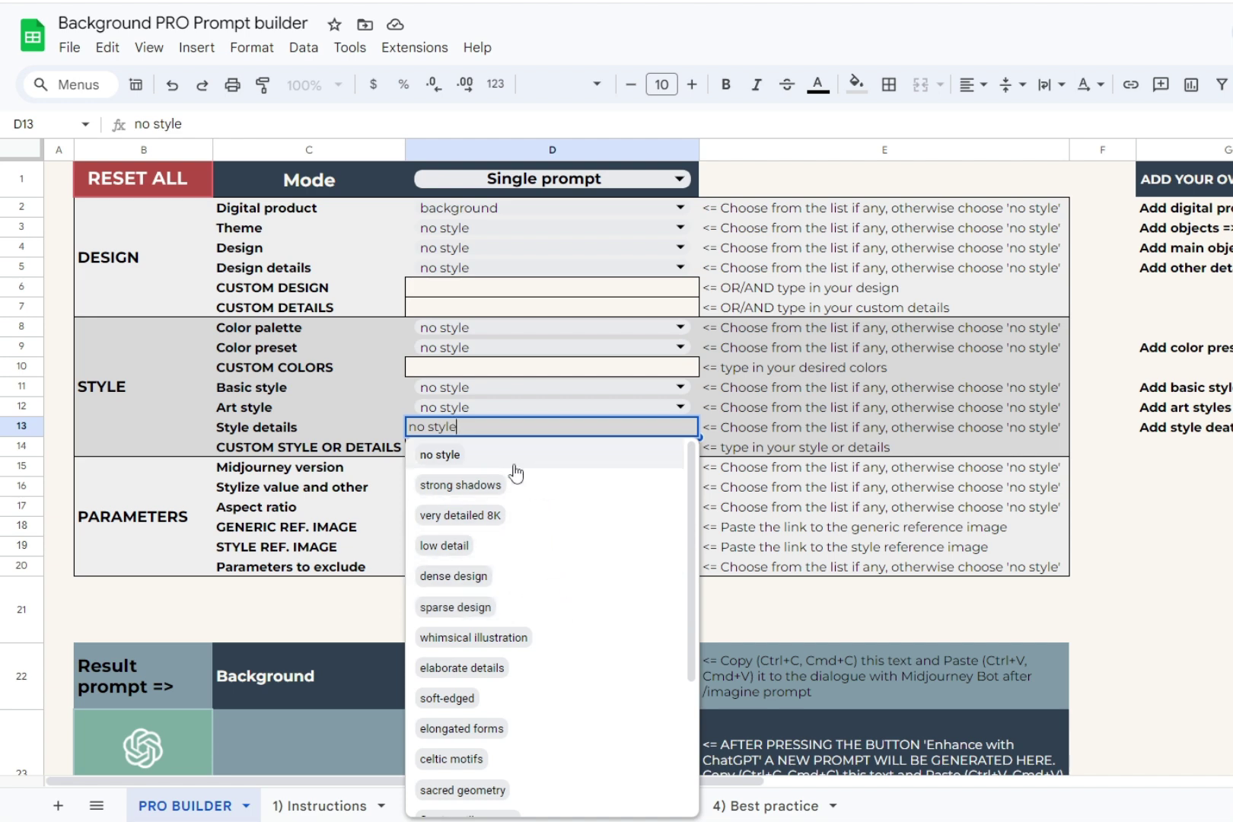
left_click(381, 449)
left_click(438, 447)
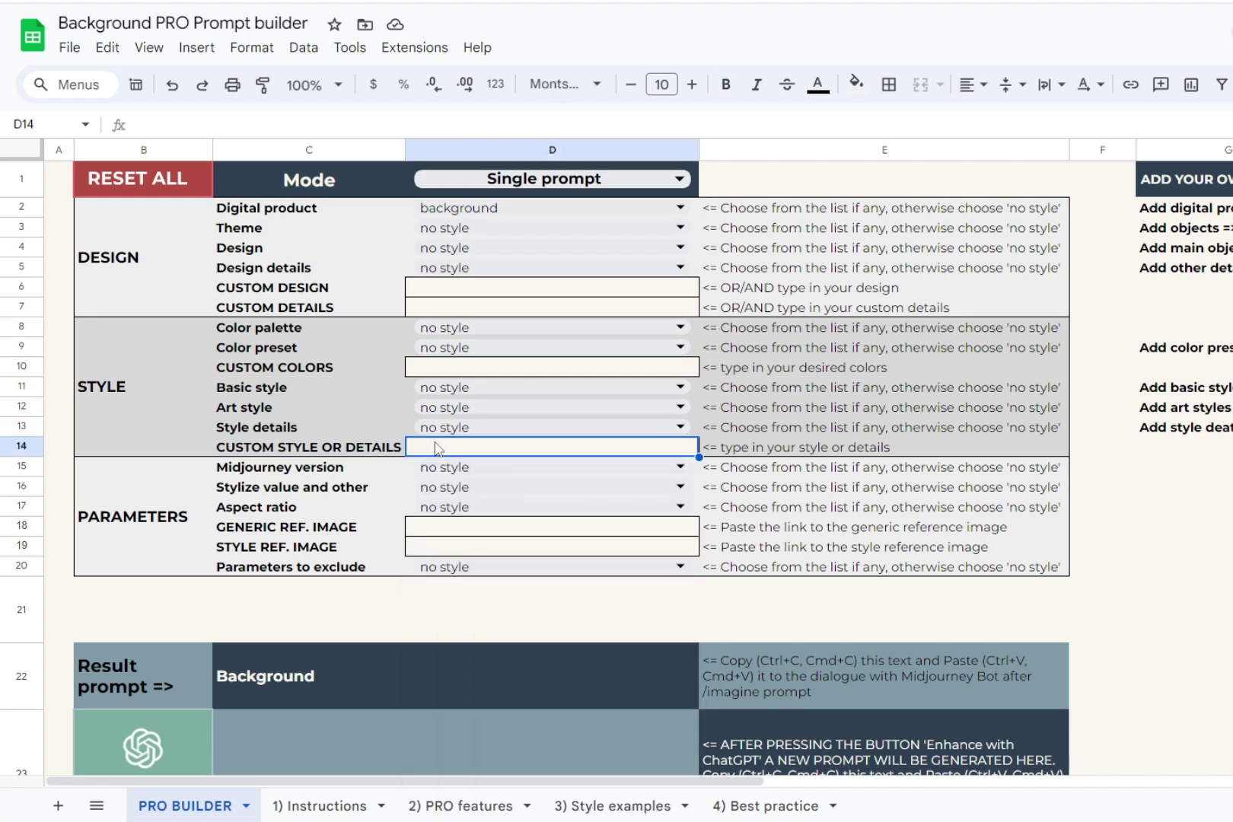
type("strong s")
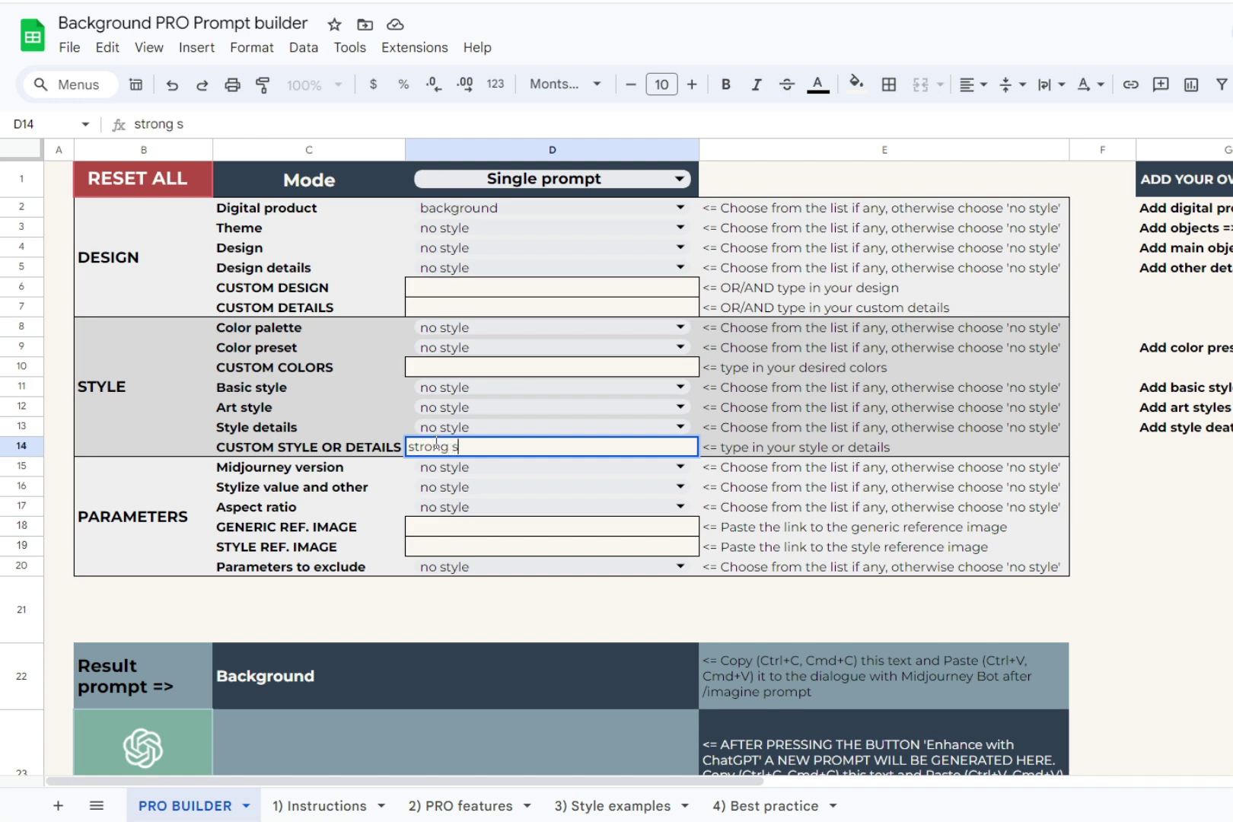
type("hadows")
key("Return")
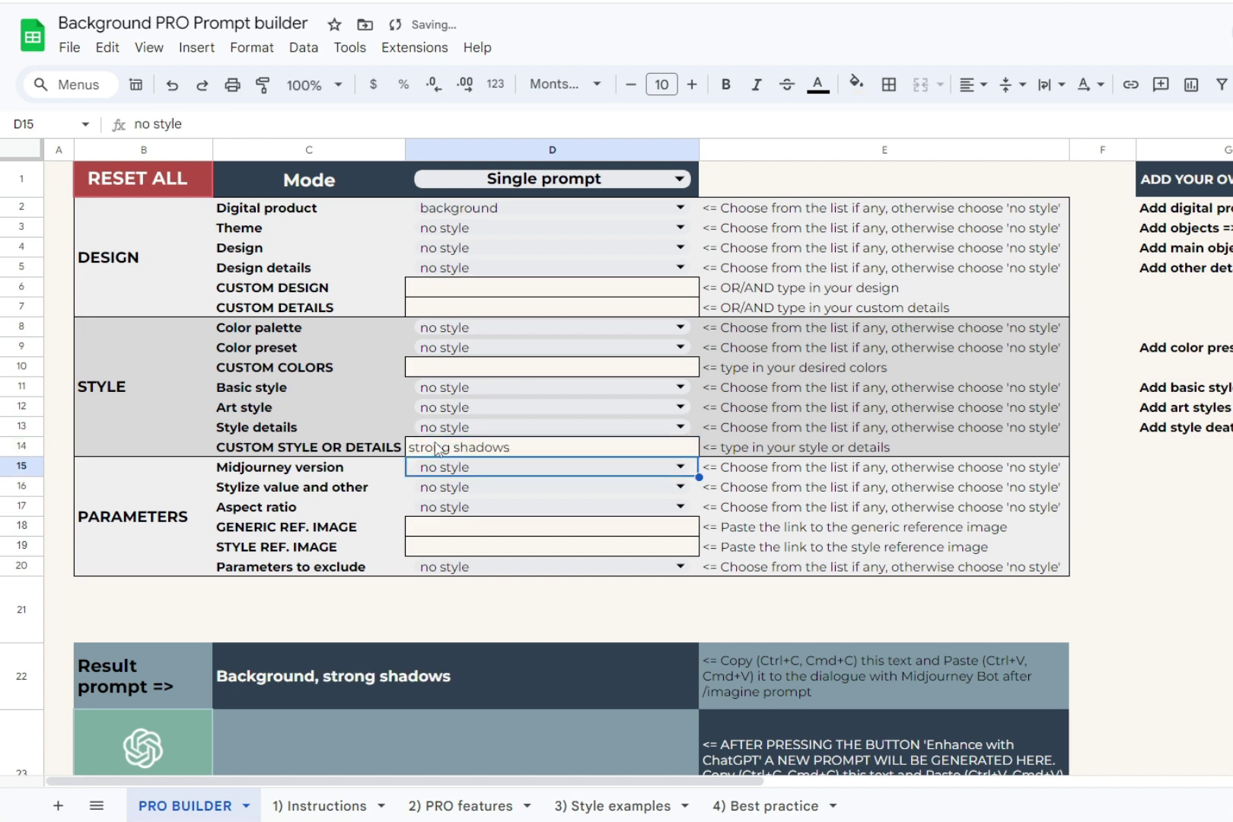
Step: Remove the strong shadows custom detail, select D18, and copy the podium image's link in Discord
key("ctrl+z")
left_click(622, 632)
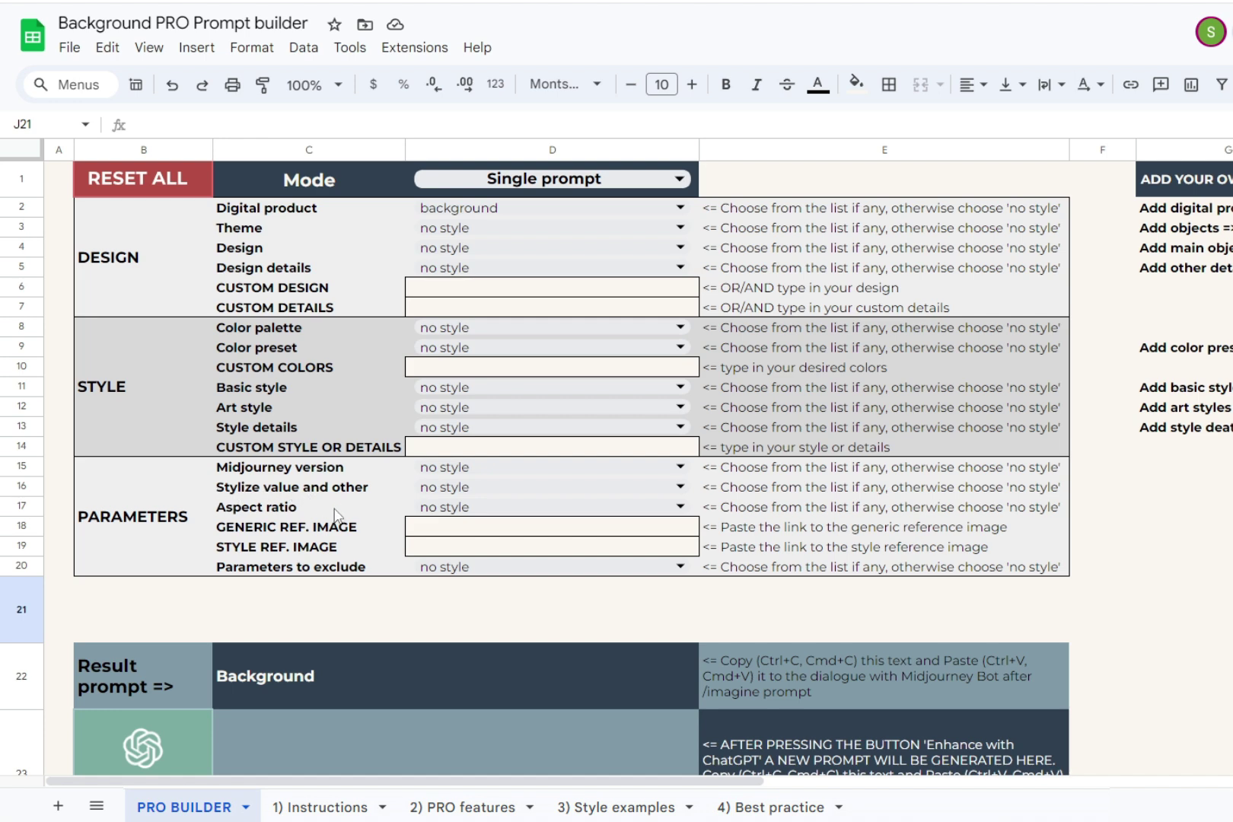
left_click(445, 533)
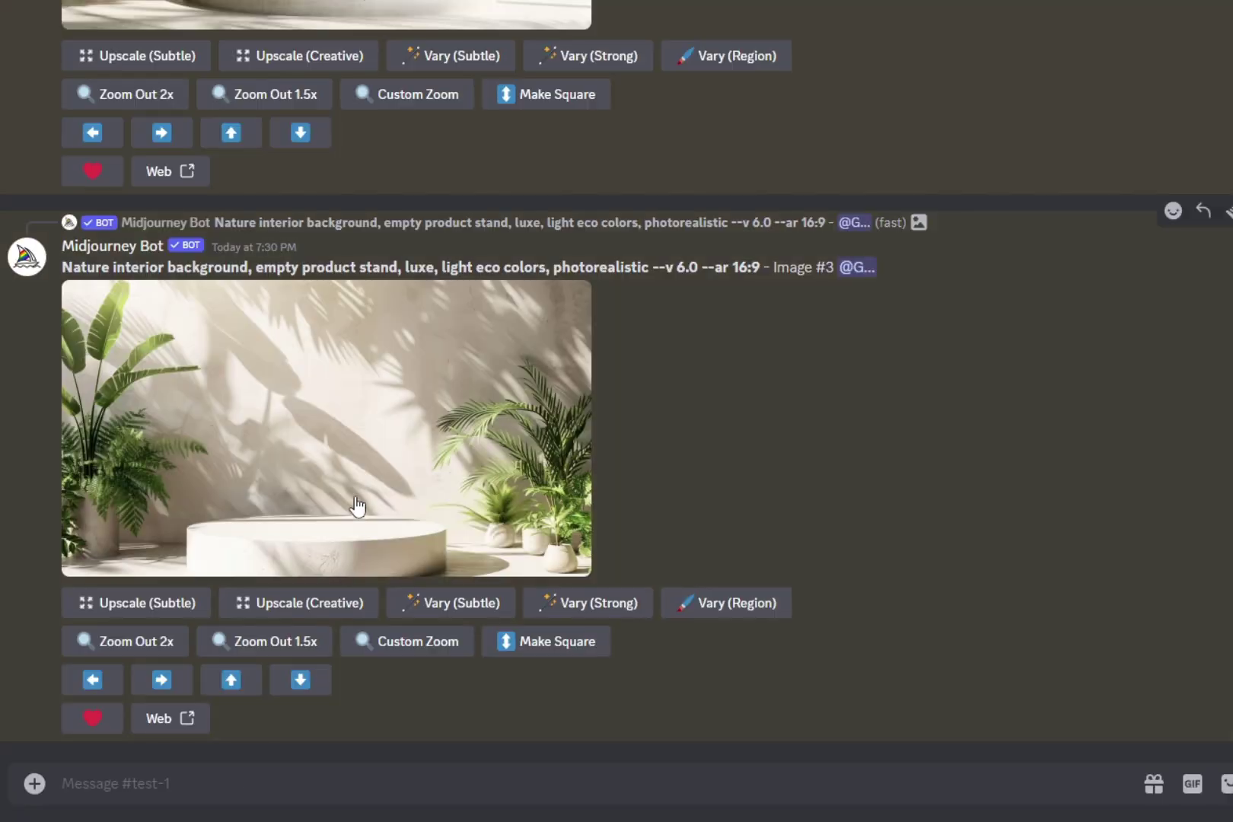
right_click(357, 506)
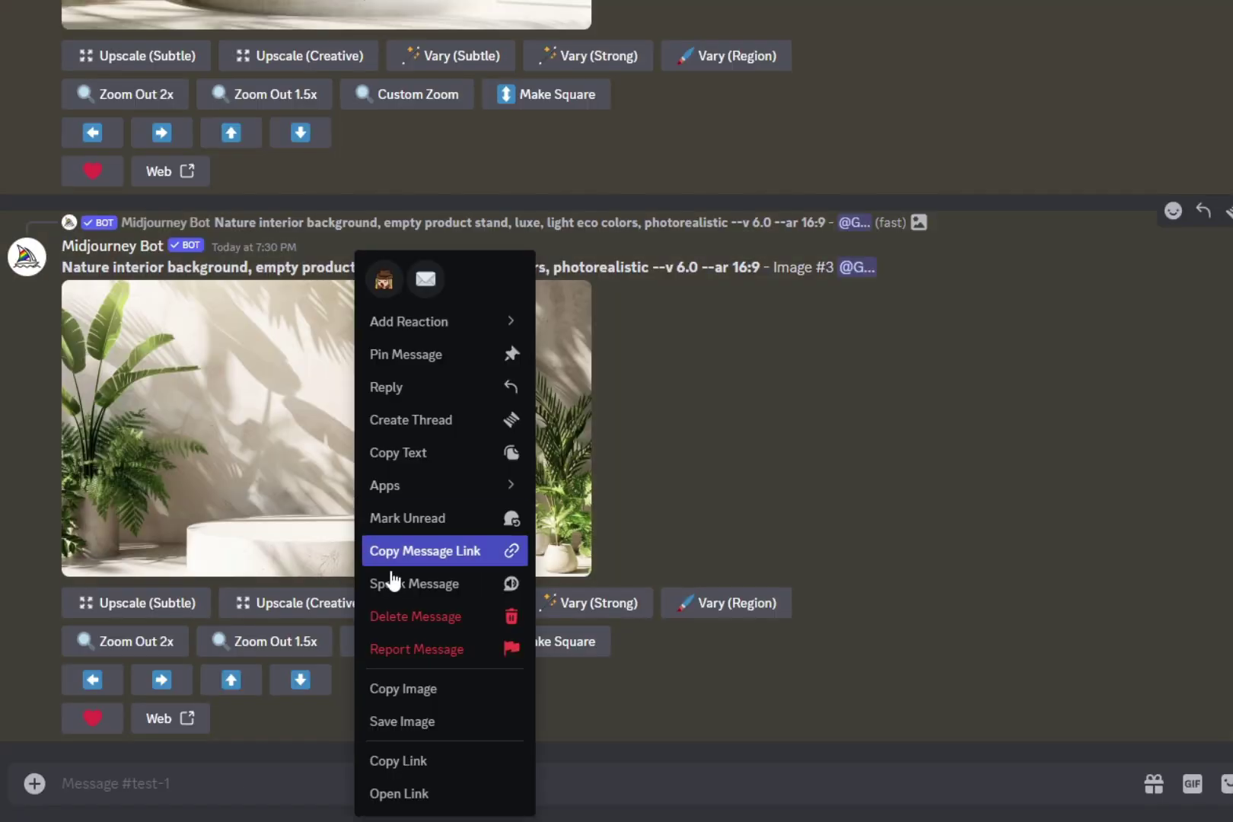
left_click(435, 761)
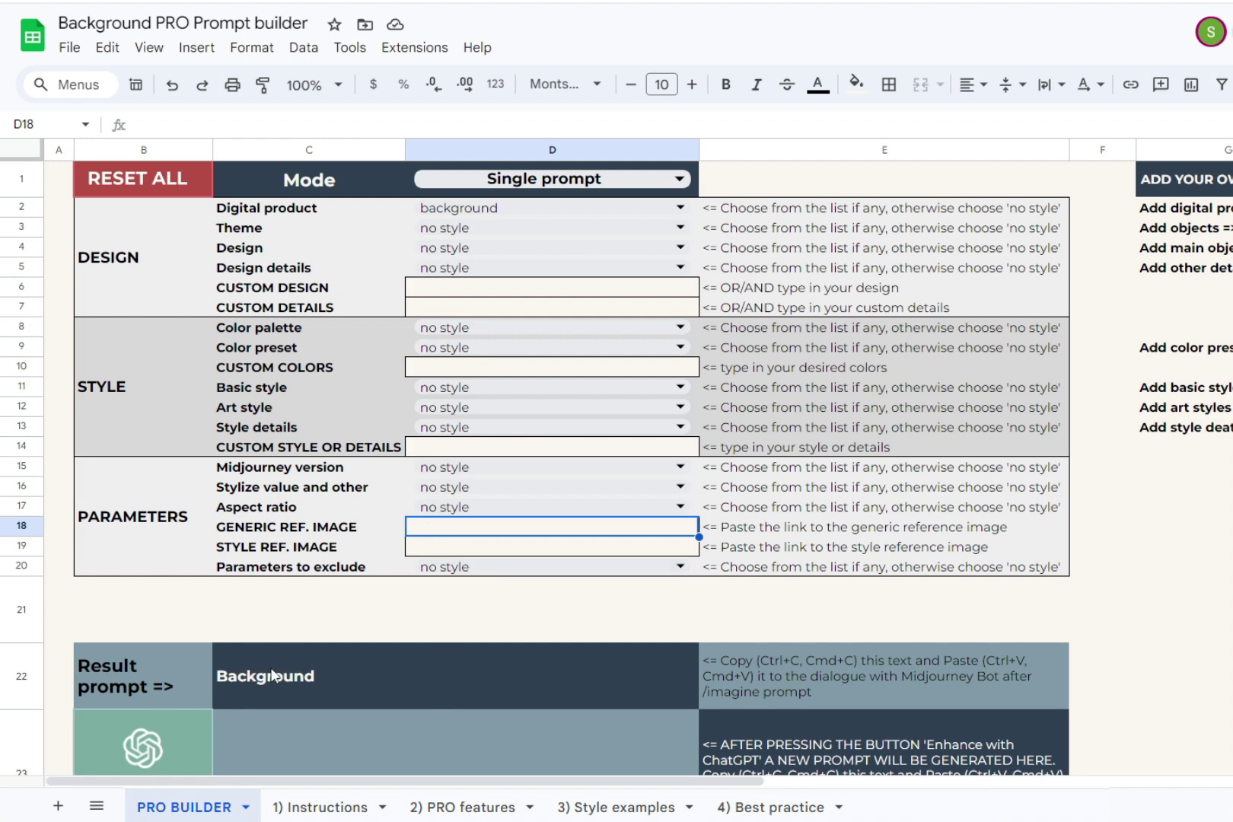
Step: Paste the podium image link into D18 as the generic reference image and select result prompt C22
double_click(425, 527)
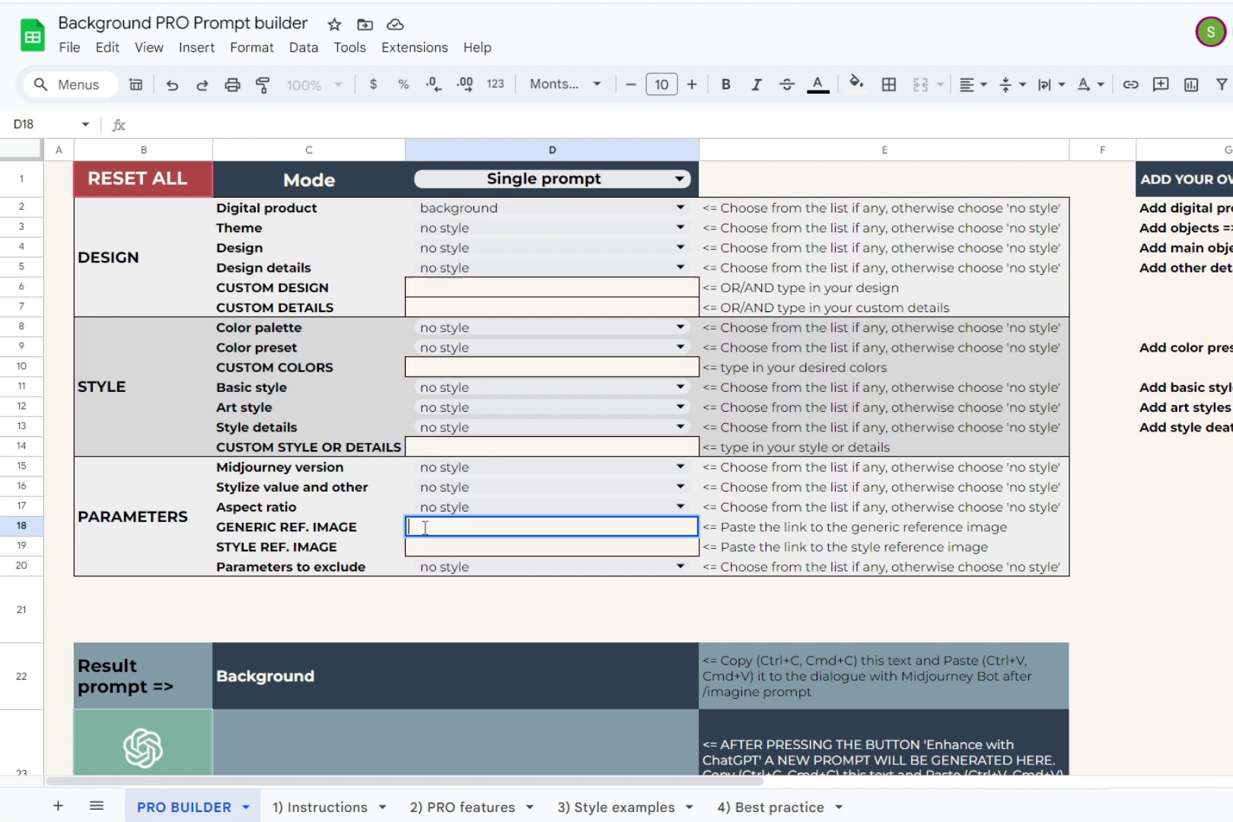
key("ctrl+v")
key("Return")
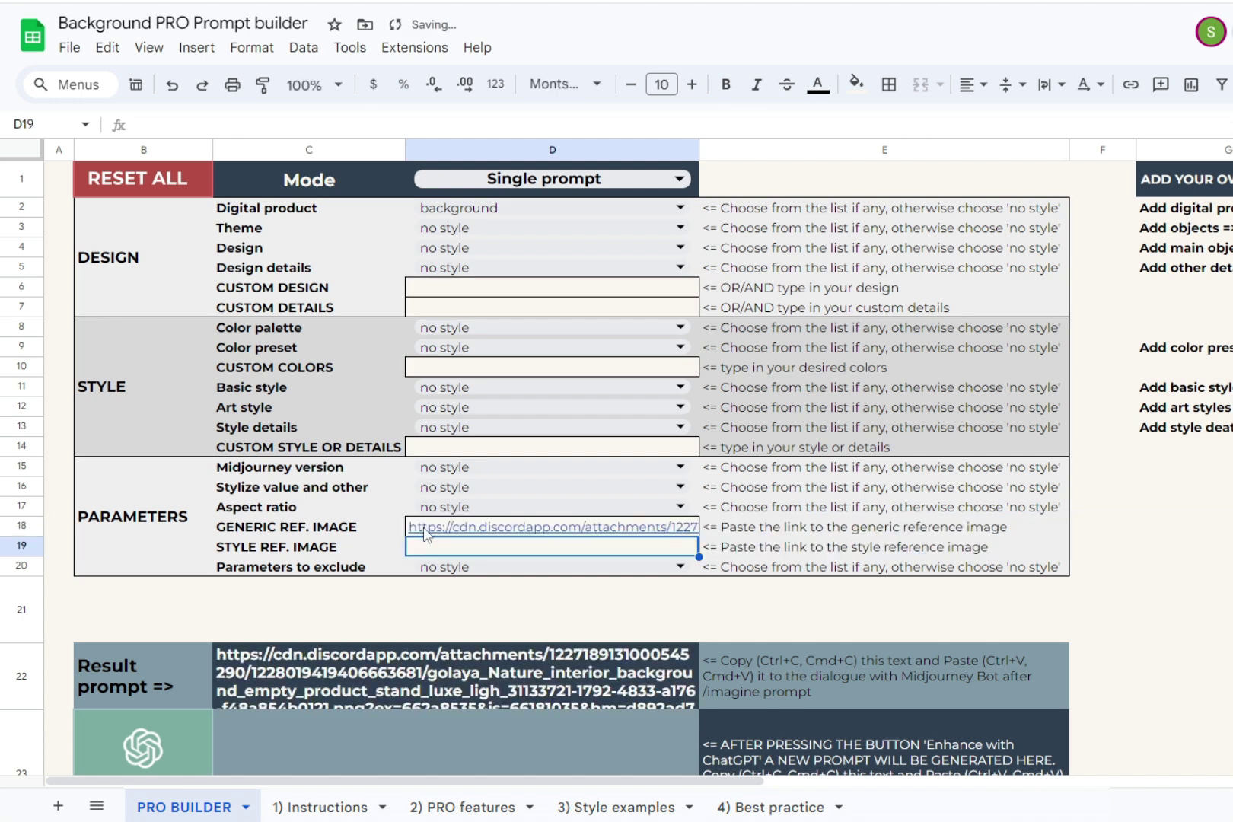
left_click(535, 694)
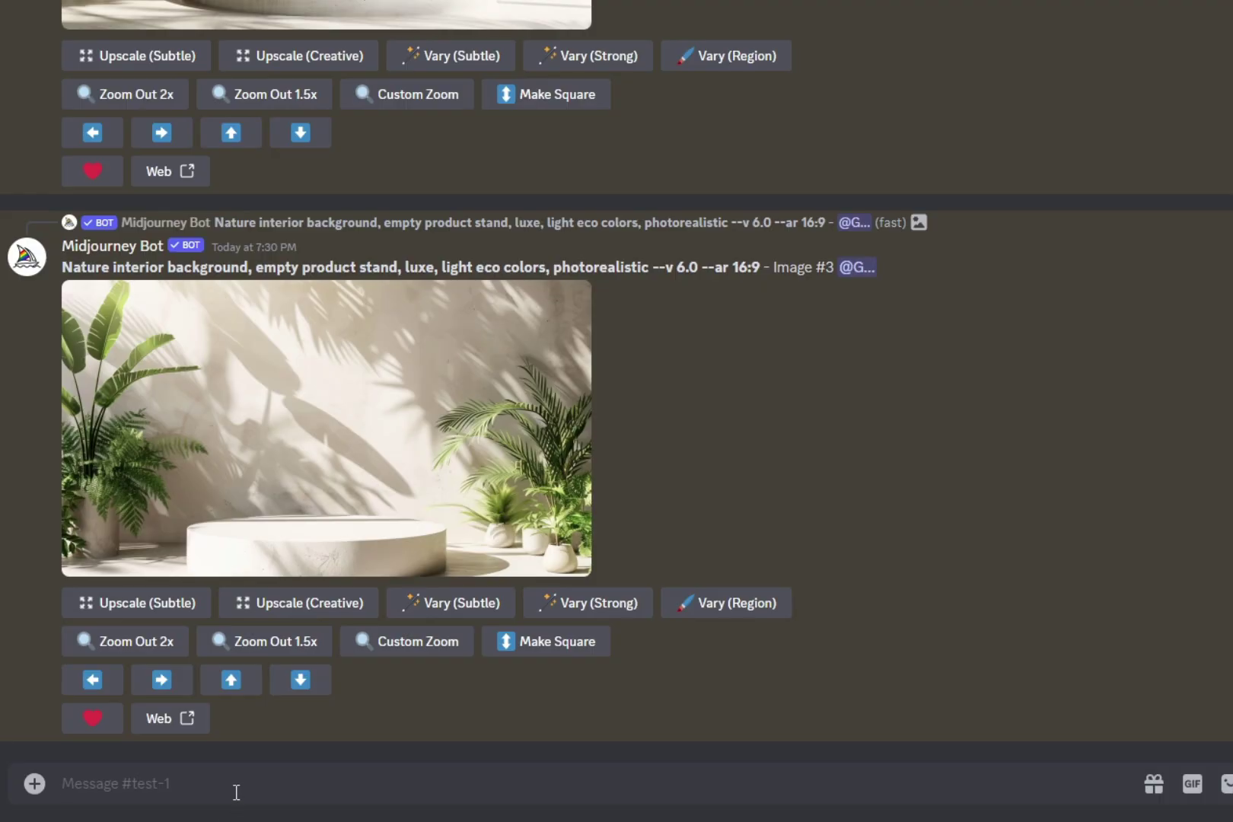
Step: Submit an /imagine with the pasted prompt trimmed at the end, then dismiss the invalid parameter error
type("/")
key("Return")
key("ctrl+v")
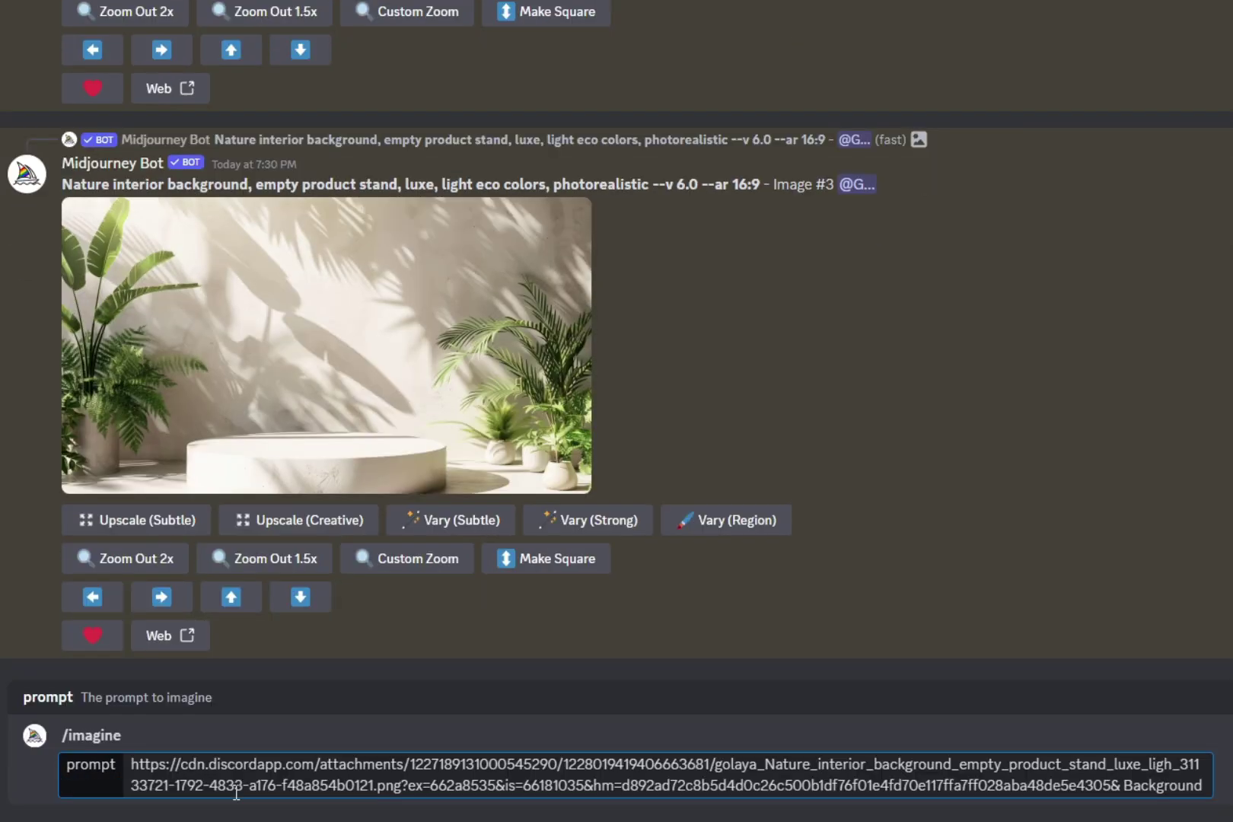
key("BackSpace")
key("BackSpace")
key("BackSpace")
key("BackSpace")
key("BackSpace")
key("BackSpace")
key("BackSpace")
key("BackSpace")
key("BackSpace")
key("BackSpace")
key("BackSpace")
key("Return")
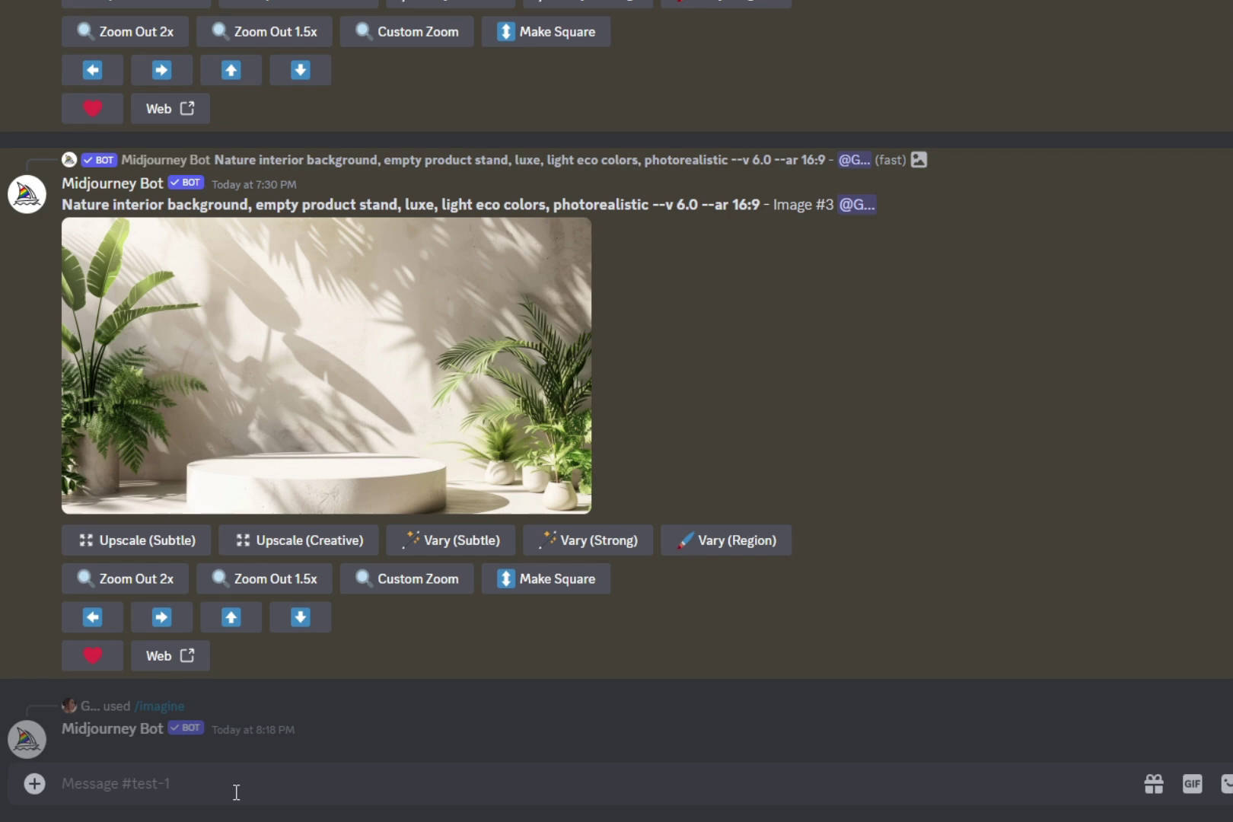
left_click(220, 732)
Step: Start a new /imagine with the pasted prompt plus ', empty product stand'
left_click(221, 782)
type("/")
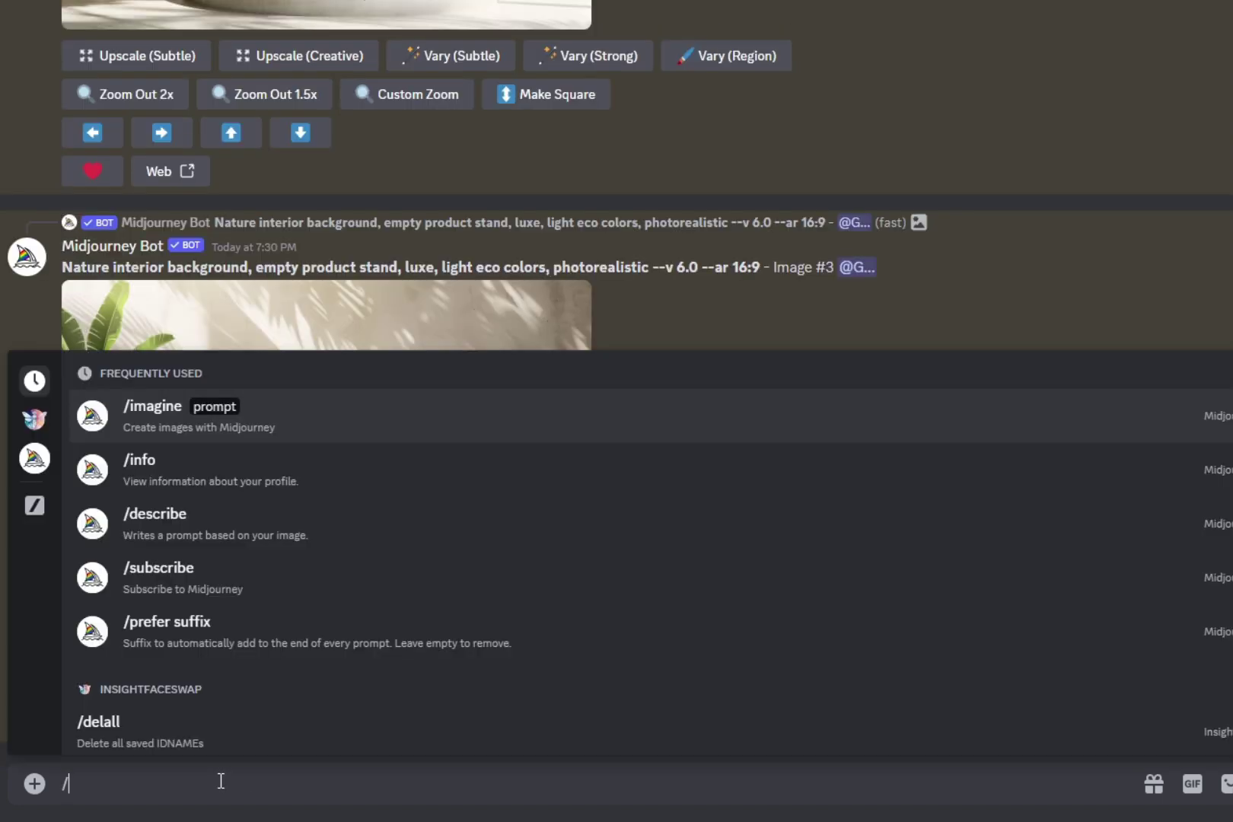
key("Return")
key("ctrl+v")
type(", empty product stand")
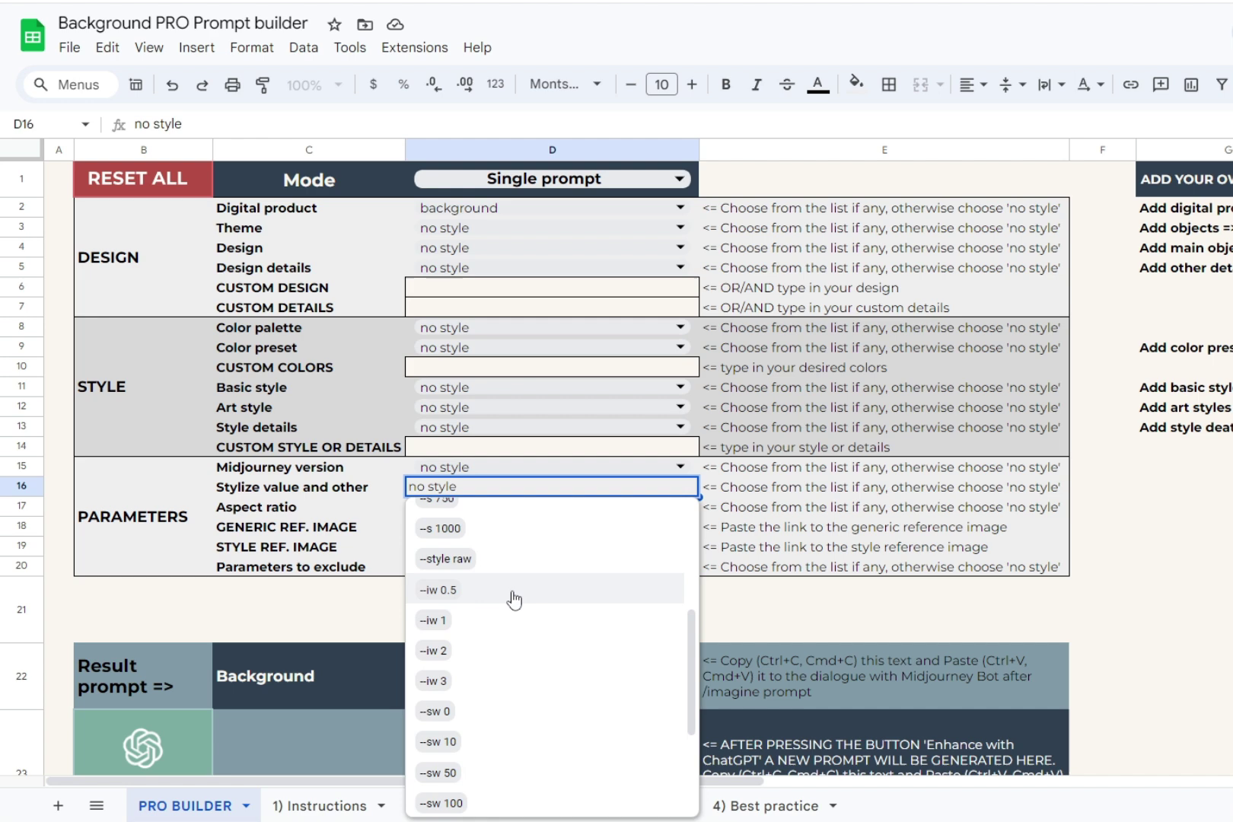
scroll(515, 600, "down", 3)
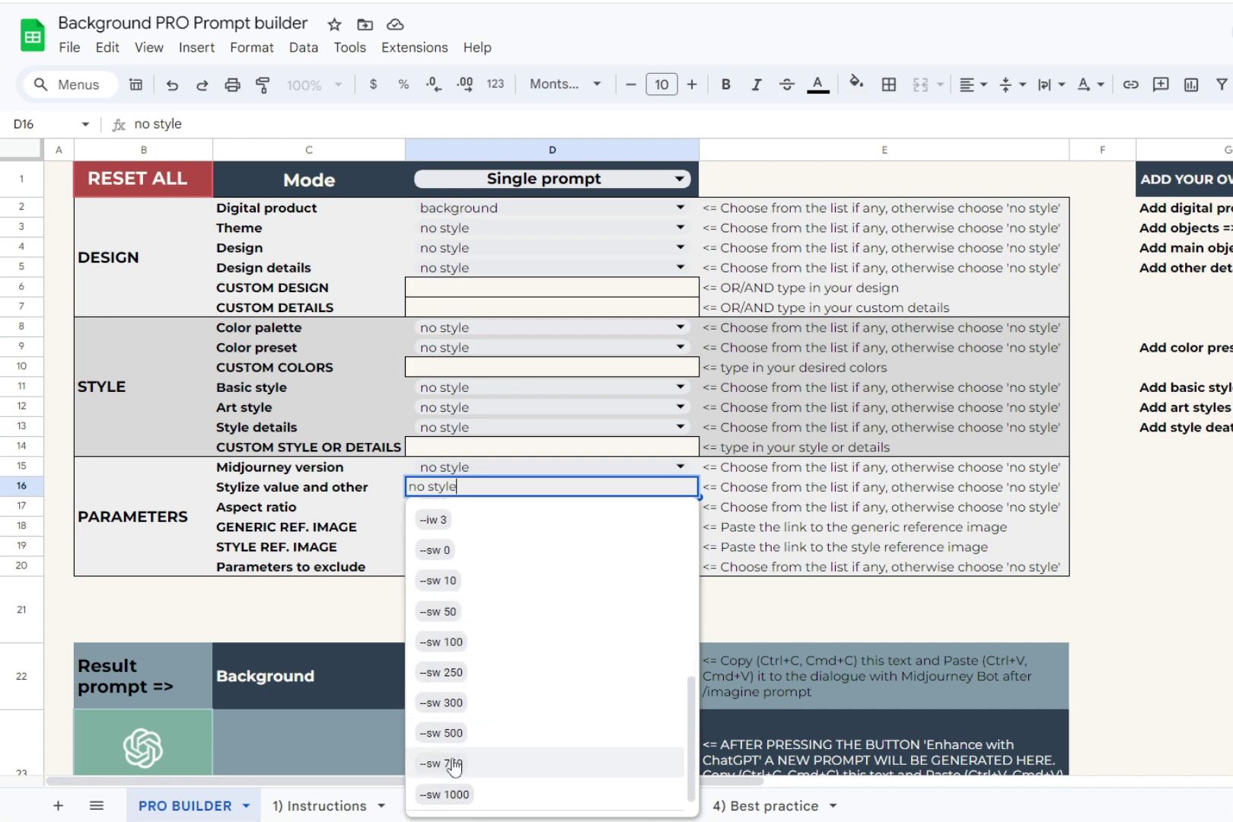
Step: Browse the stylize, D17 aspect ratio and D20 Parameters to exclude options, leaving all at no style
left_click(752, 601)
left_click(475, 508)
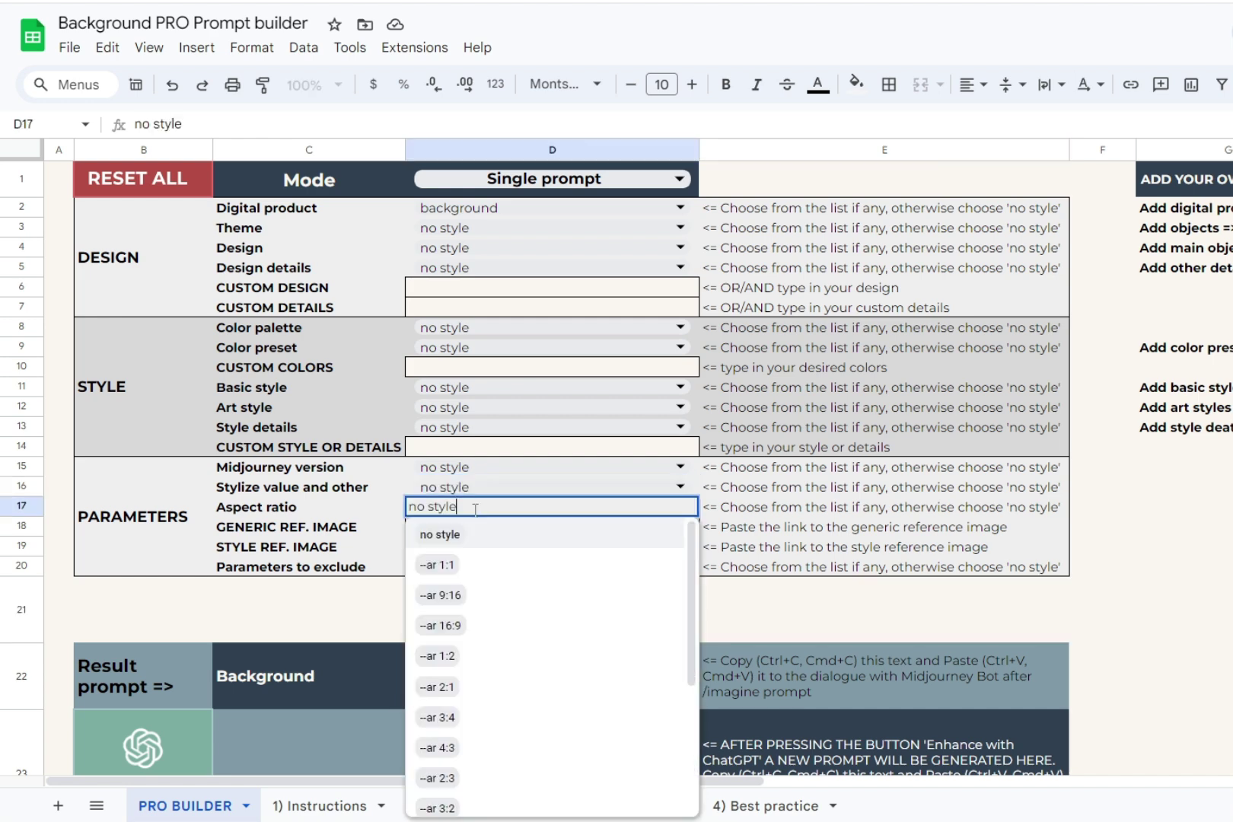
scroll(561, 655, "down", 3)
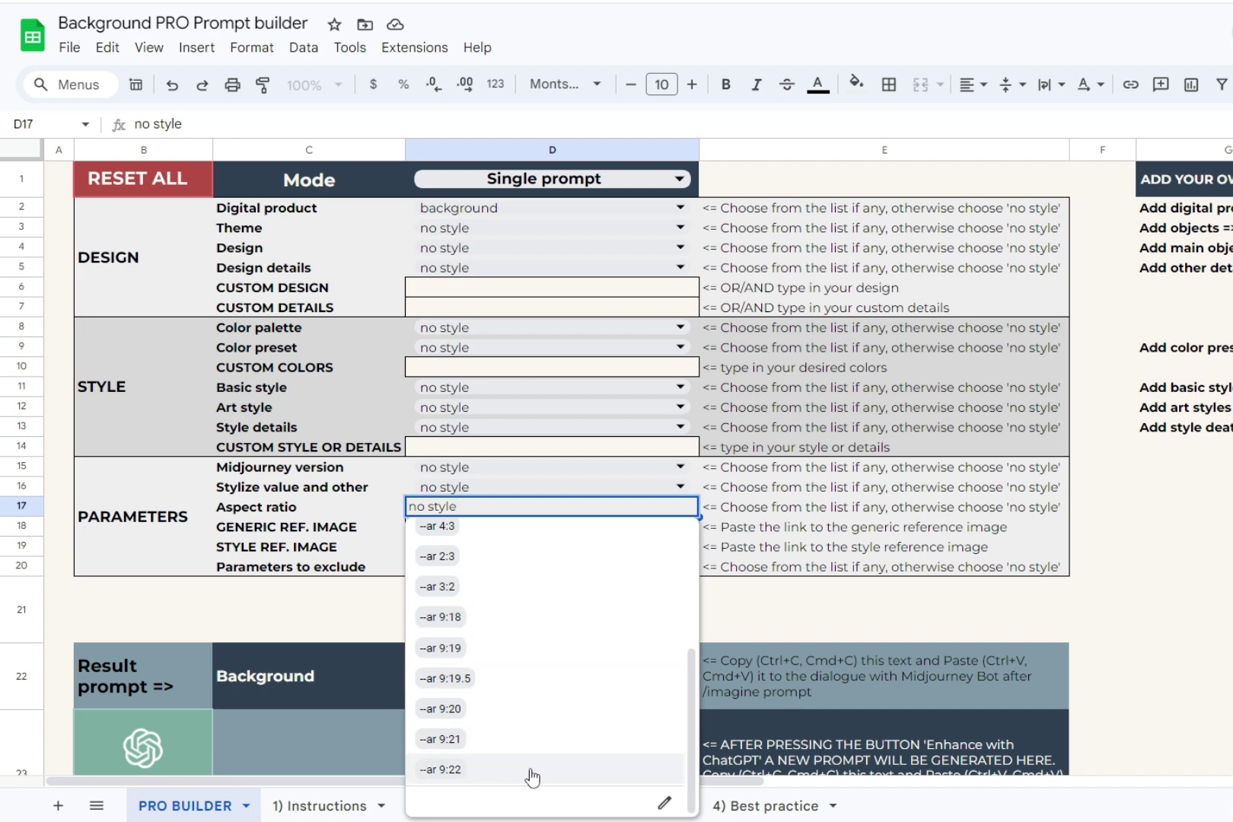
left_click(721, 601)
left_click(601, 566)
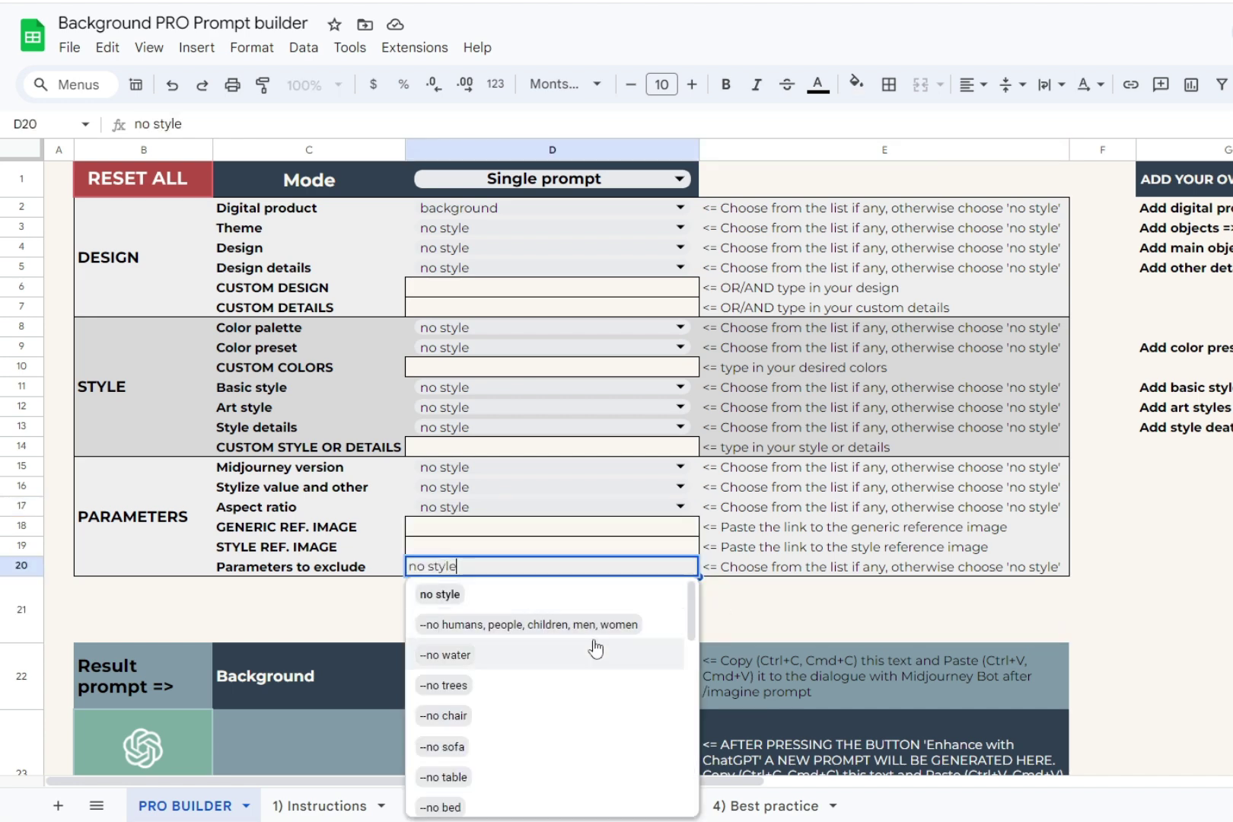
scroll(598, 656, "down", 8)
scroll(613, 692, "up", 5)
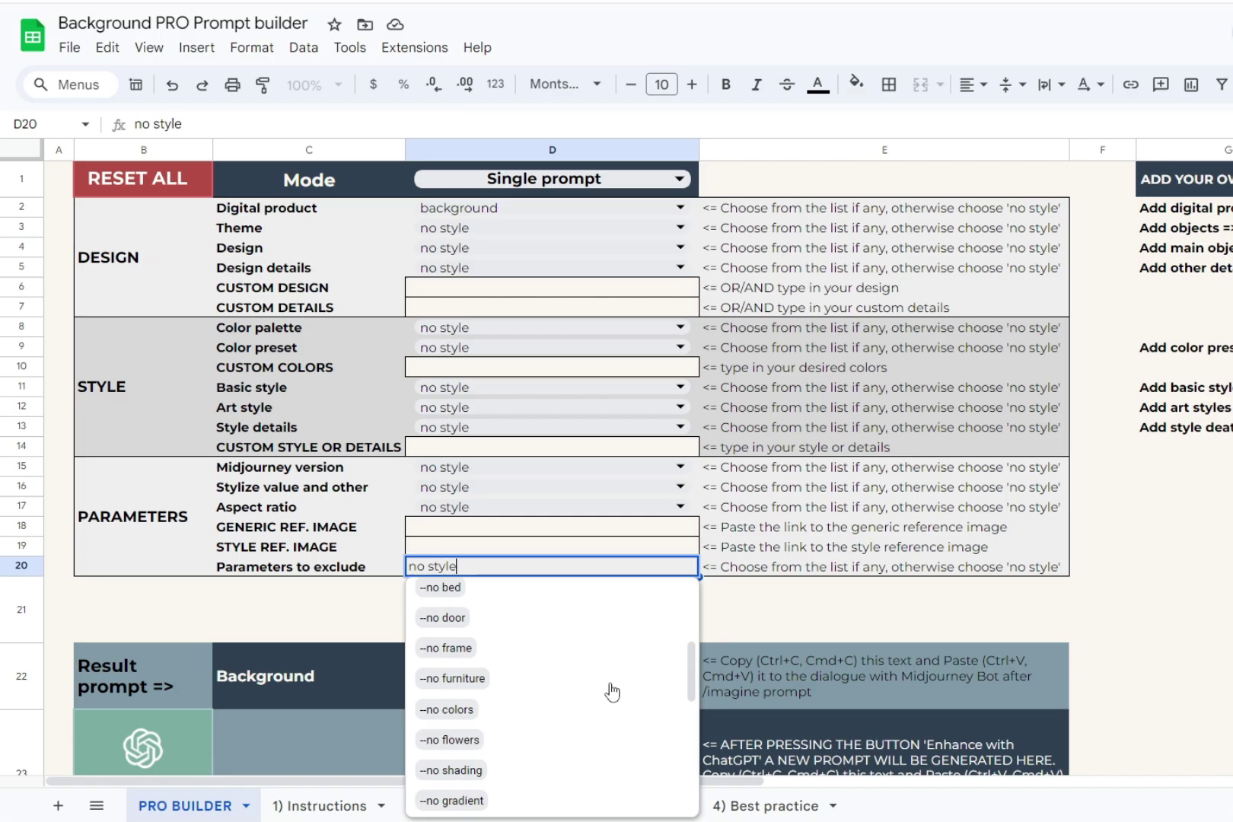
scroll(613, 692, "up", 3)
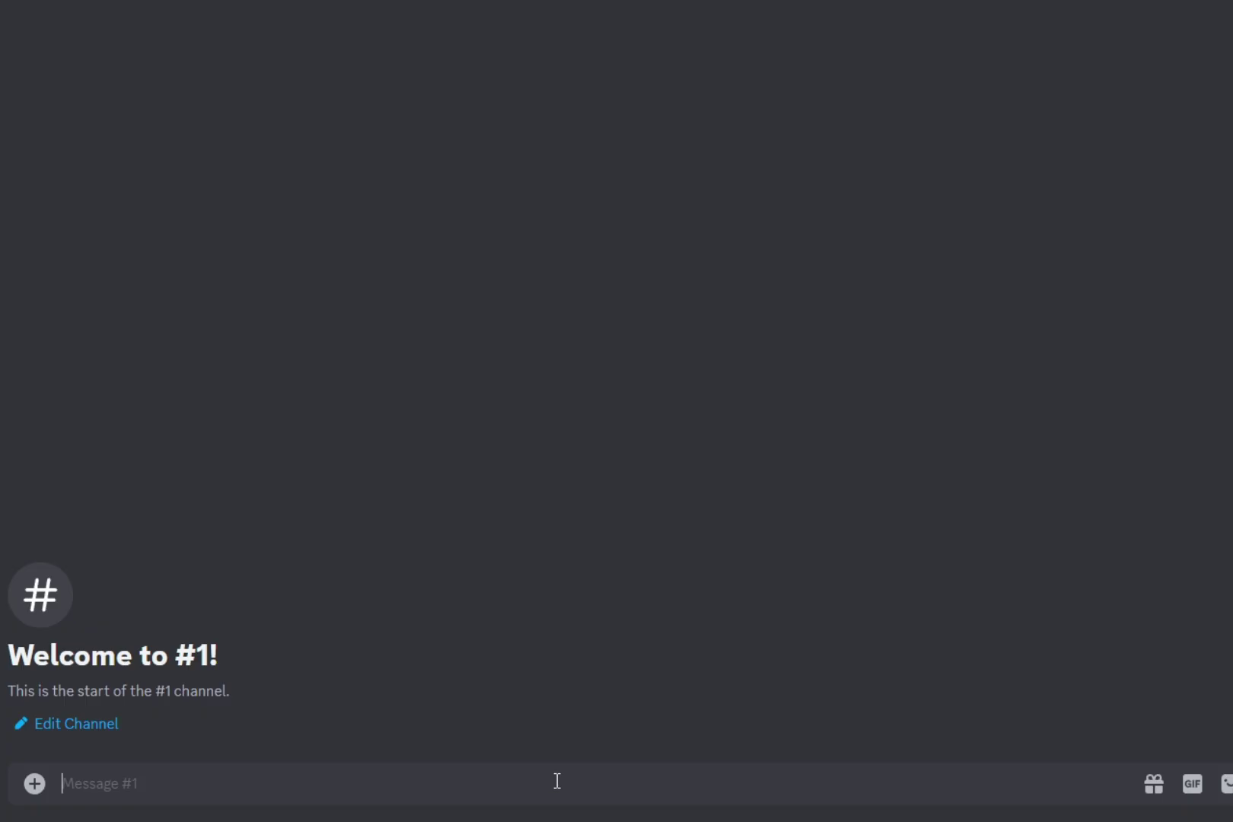
Step: Set the Midjourney prompt suffix to '--ar 16:9 --style raw' with /prefer suffix
type("/pref")
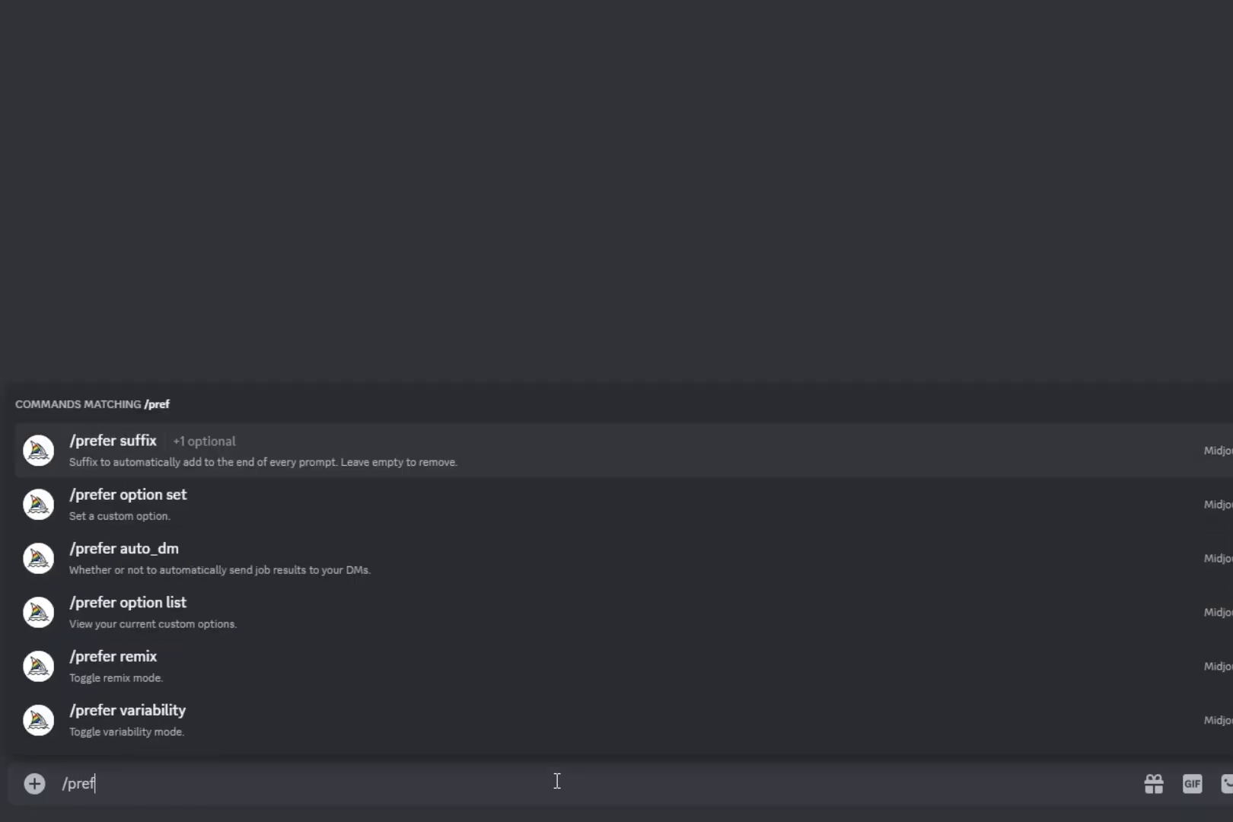
key("Tab")
key("Tab")
type("--ar 16:")
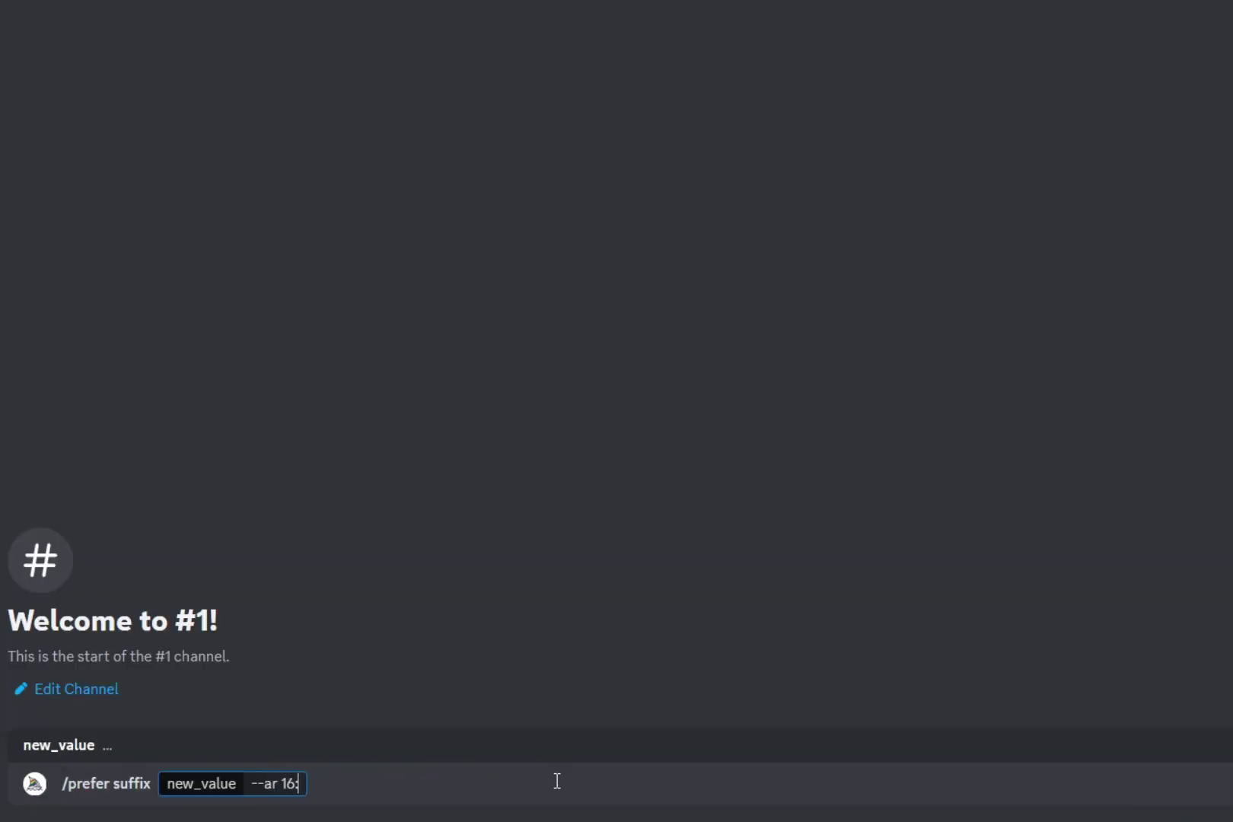
type("9 --style raw")
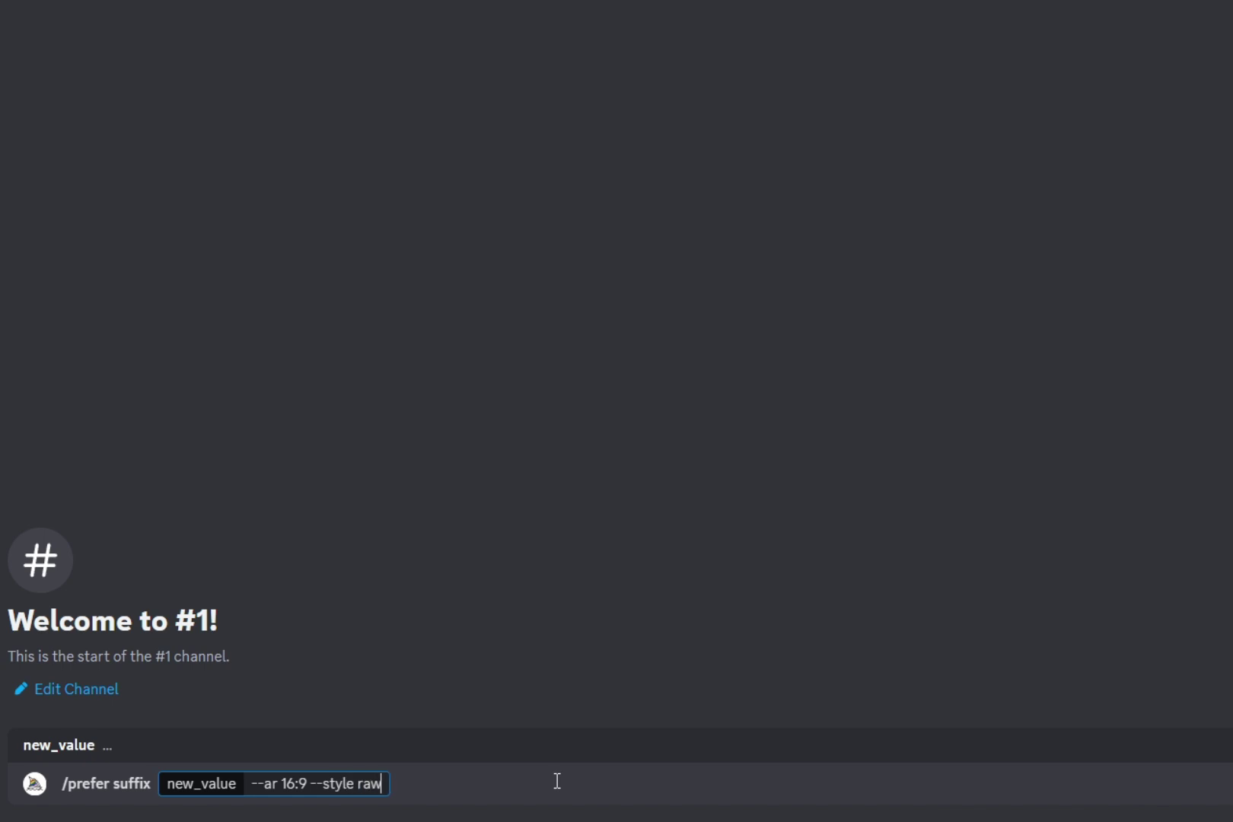
key("Return")
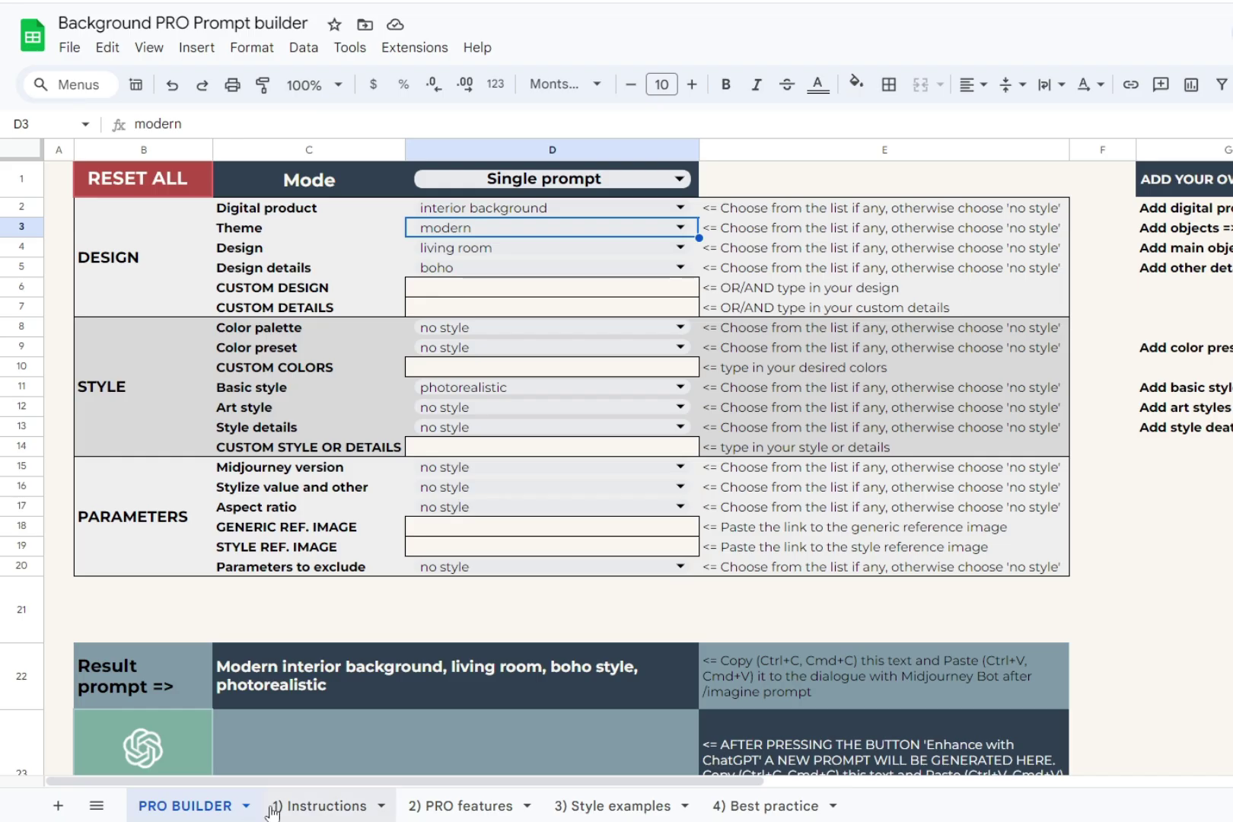
Step: Generate images from the copied result prompt with /imagine, then run /prefer to clear the suffix
left_click(378, 678)
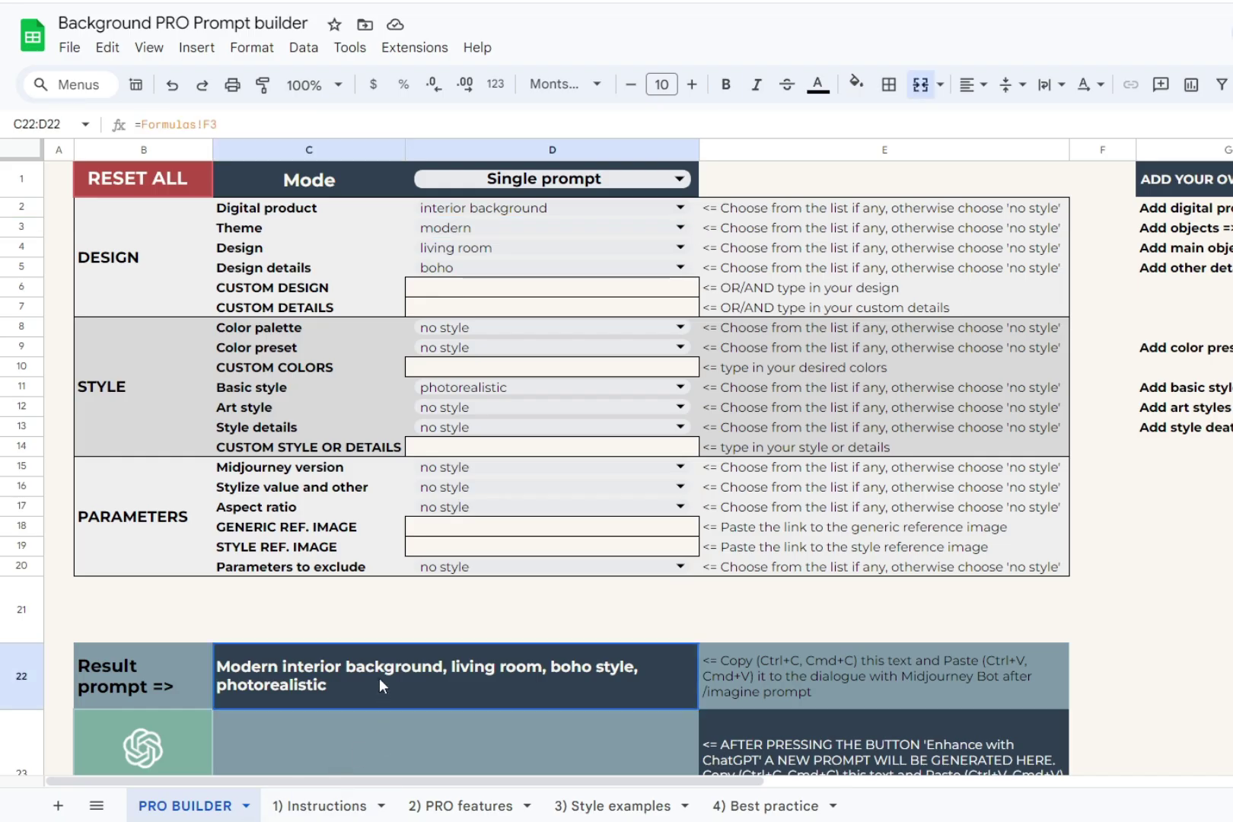
key("ctrl+c")
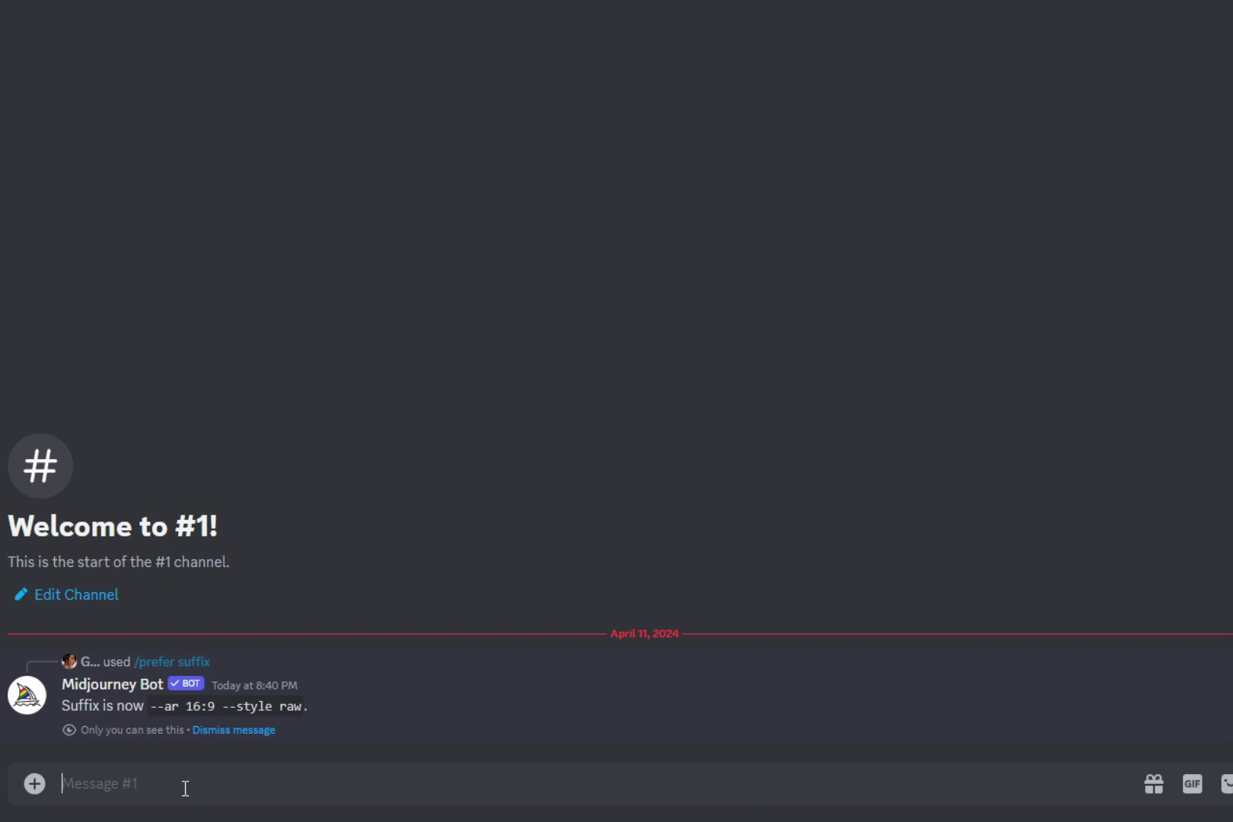
type("/ima")
key("Tab")
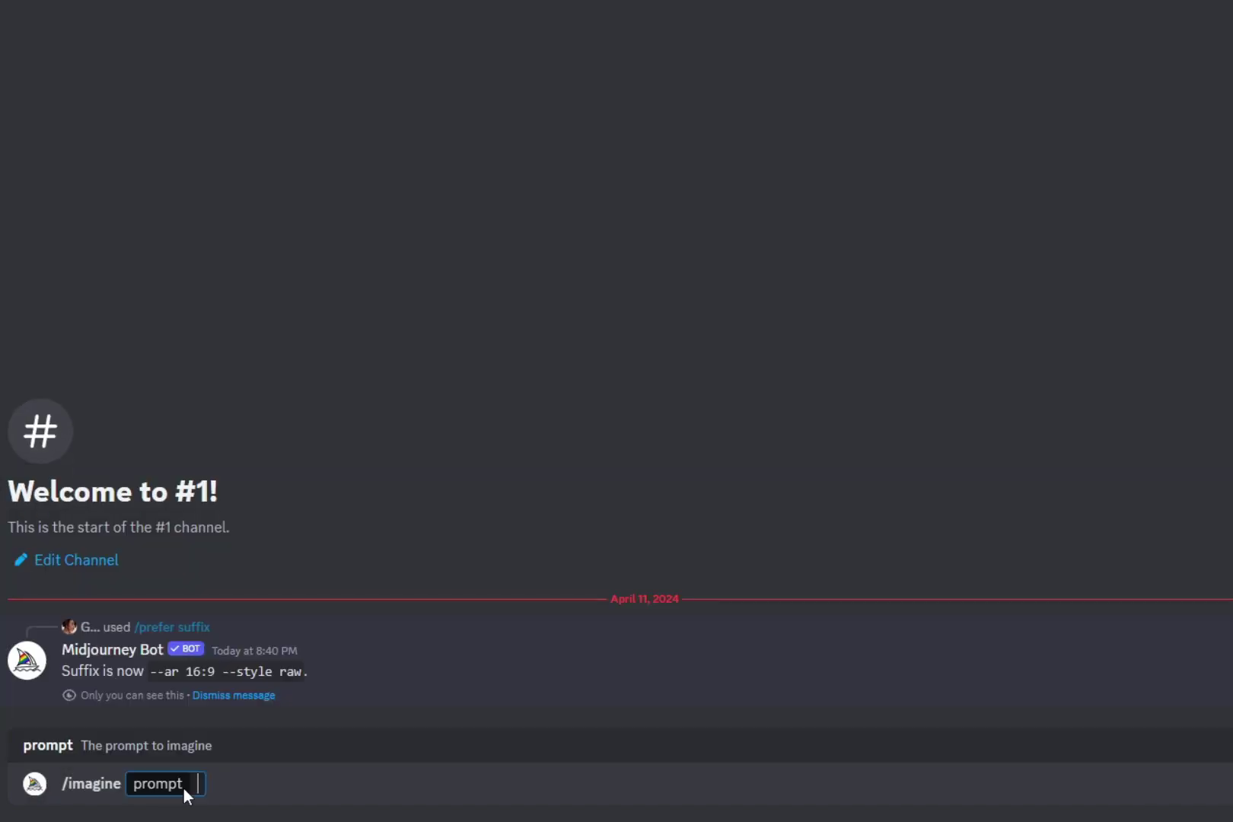
key("ctrl+v")
key("Return")
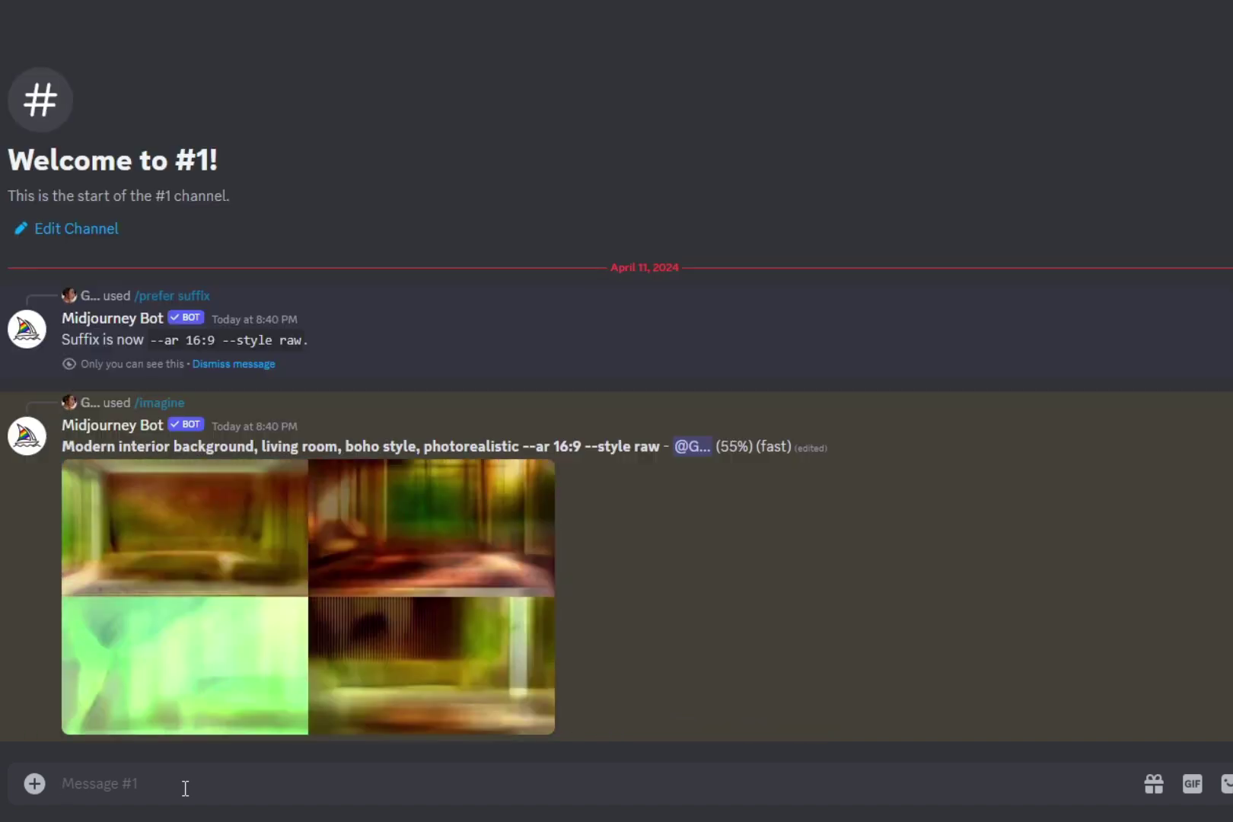
type("/")
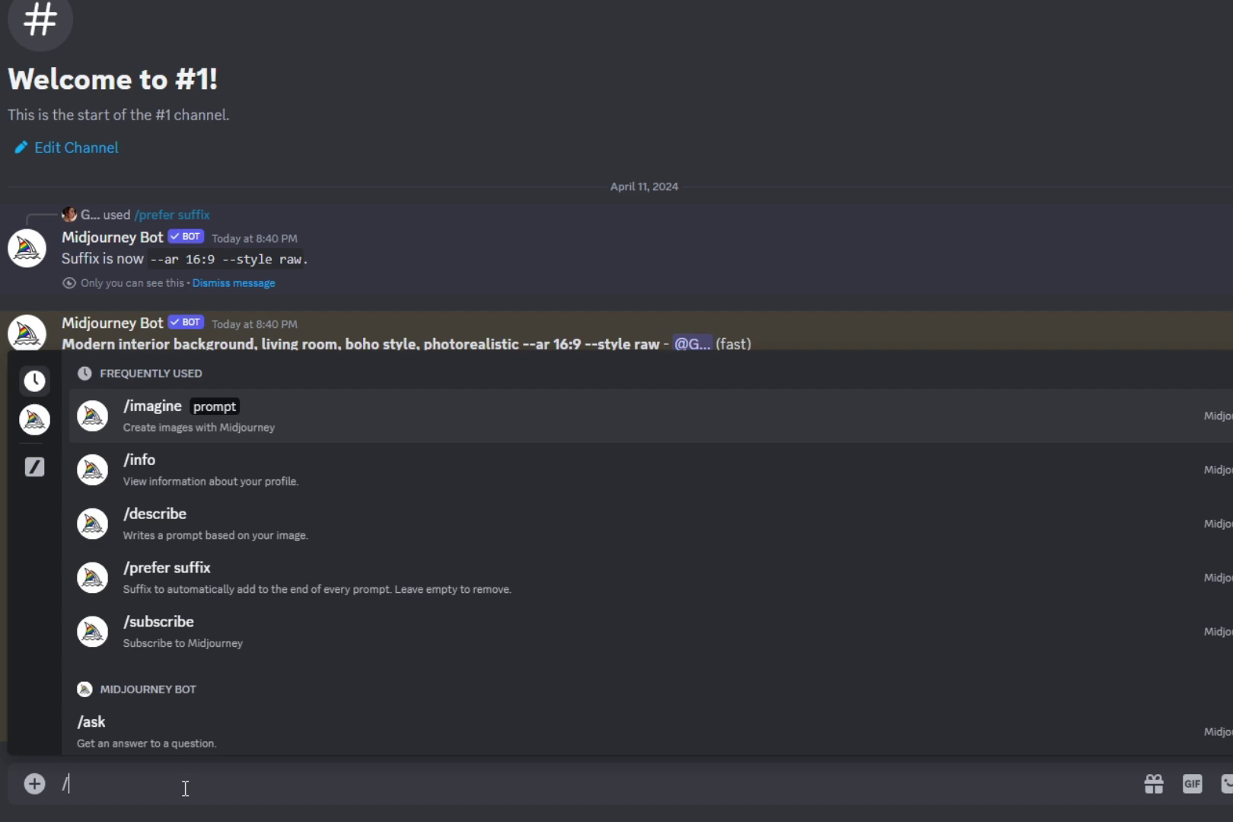
type("pre")
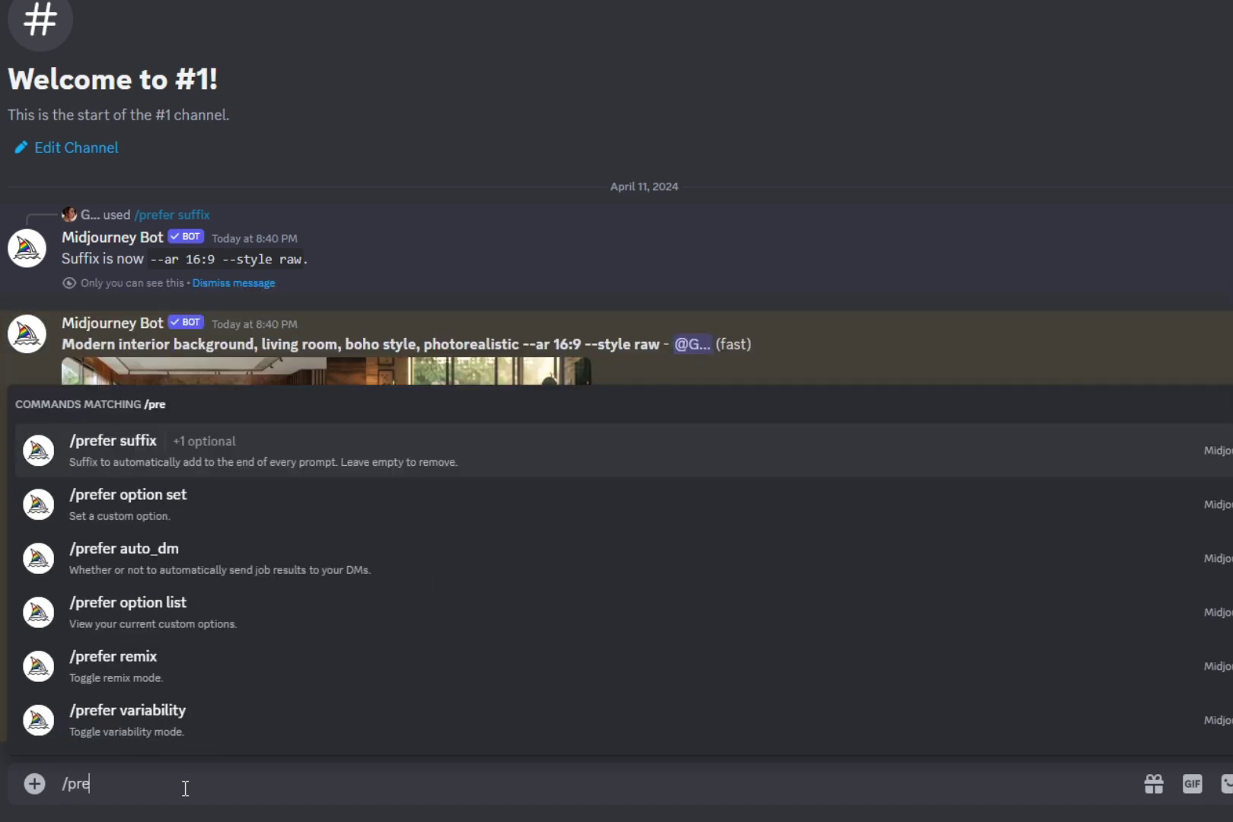
key("Return")
key("Return")
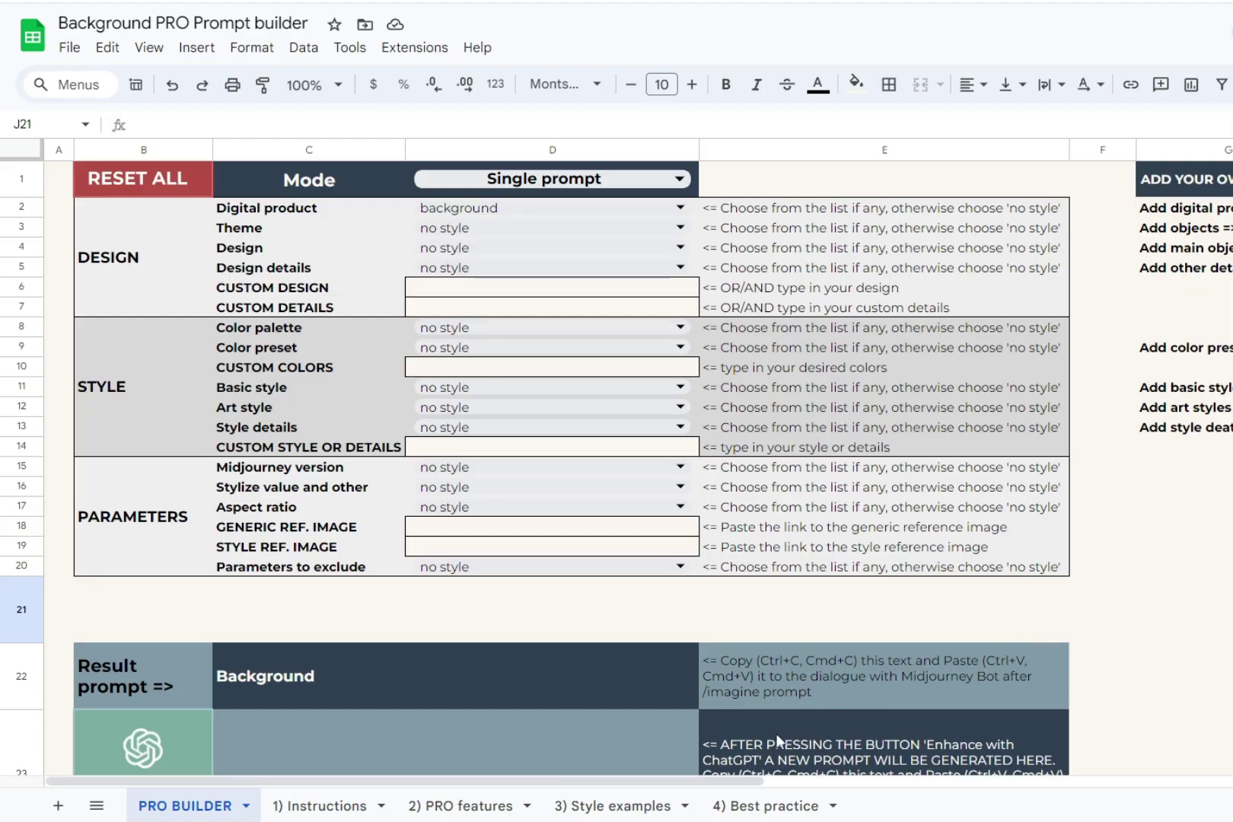
Step: Switch to the '4) Best practice' sheet and scroll through its task example cards
left_click(774, 815)
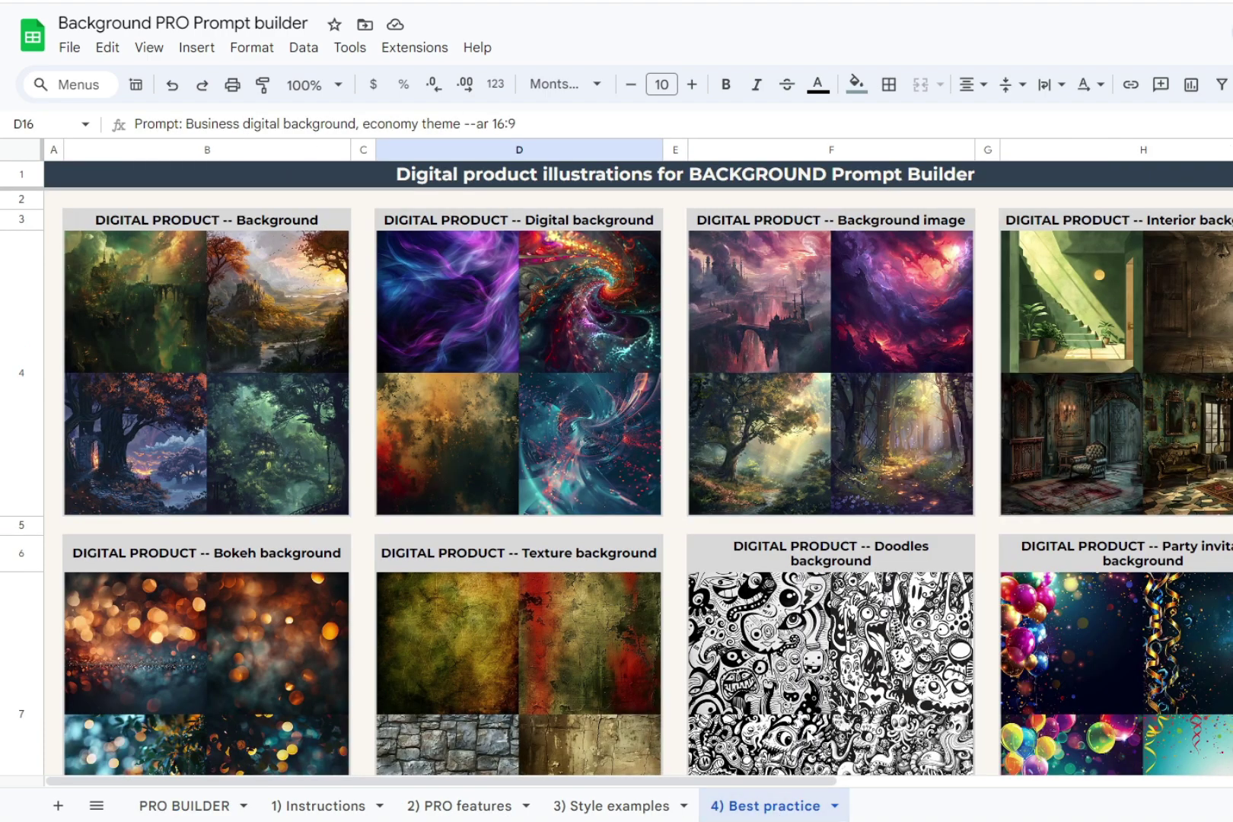
scroll(835, 614, "down", 10)
scroll(835, 614, "down", 5)
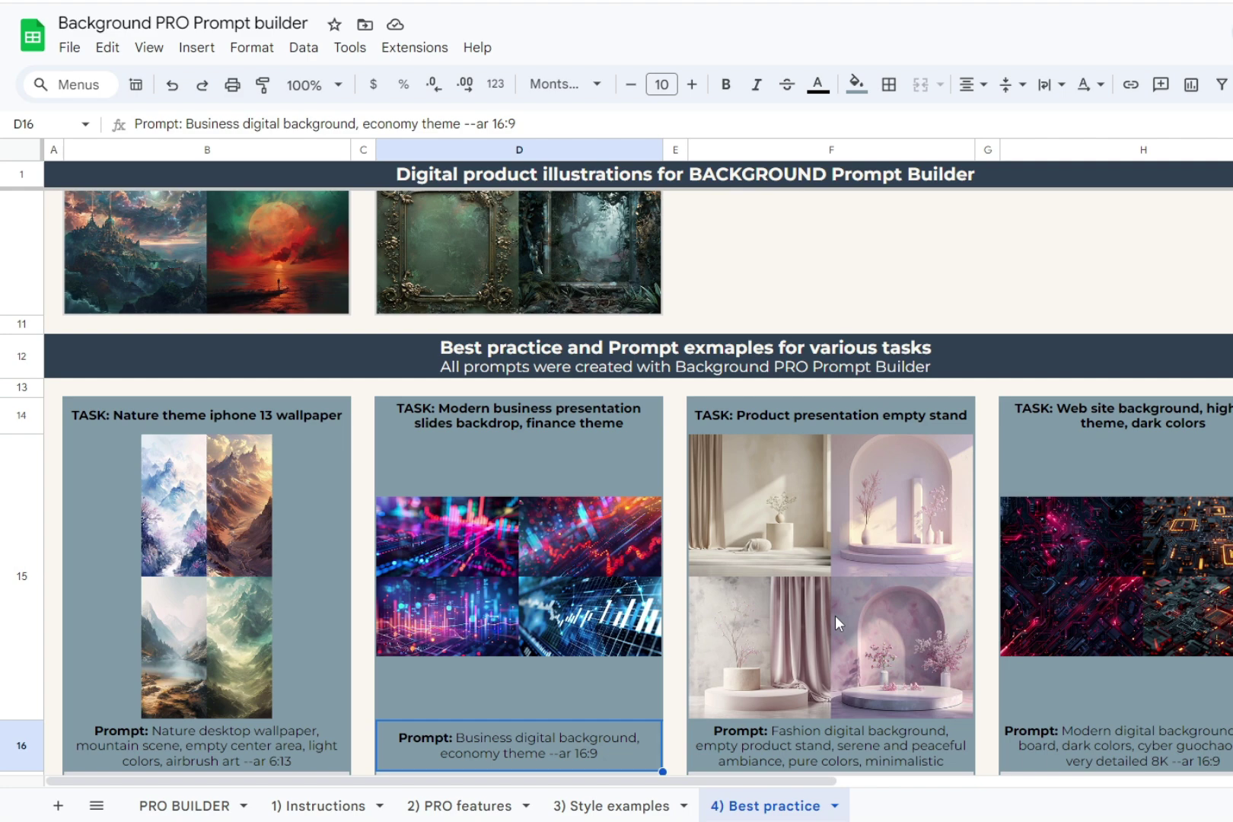
left_click(748, 264)
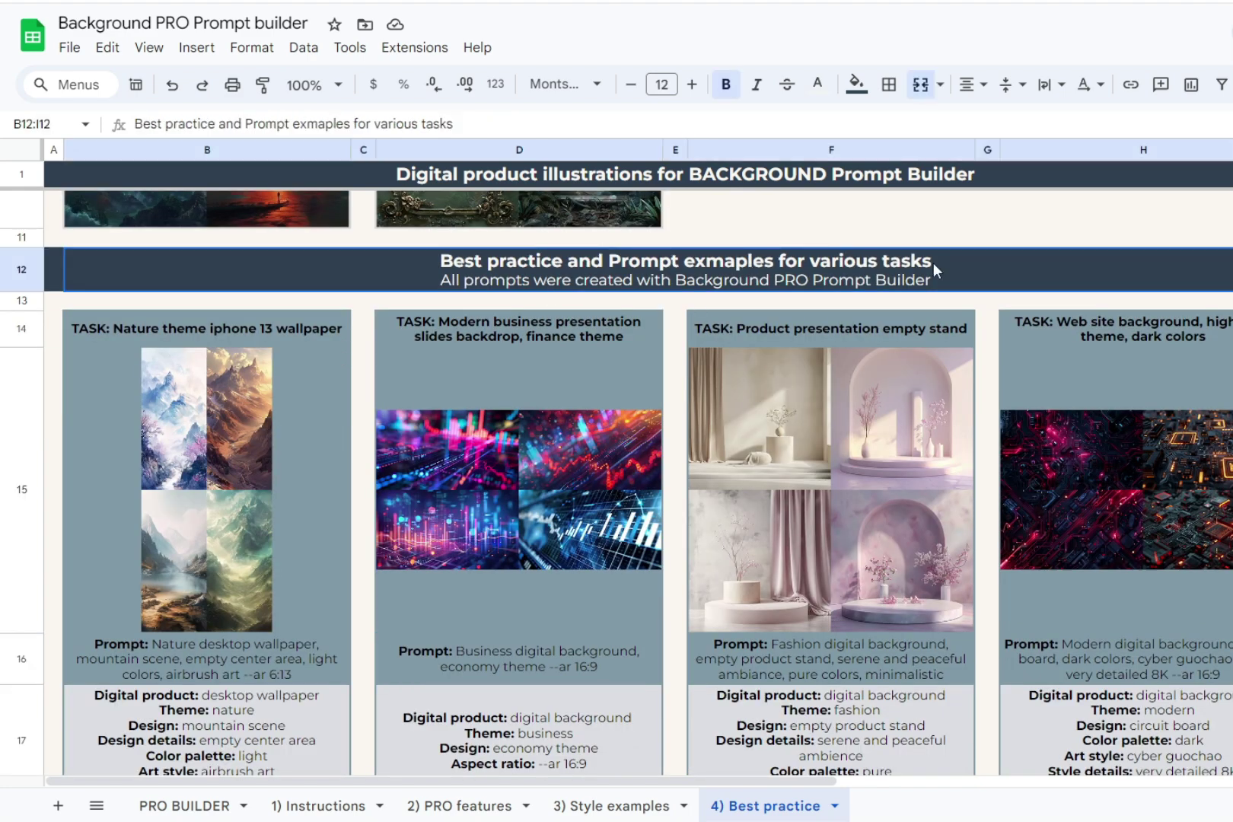
scroll(966, 647, "down", 5)
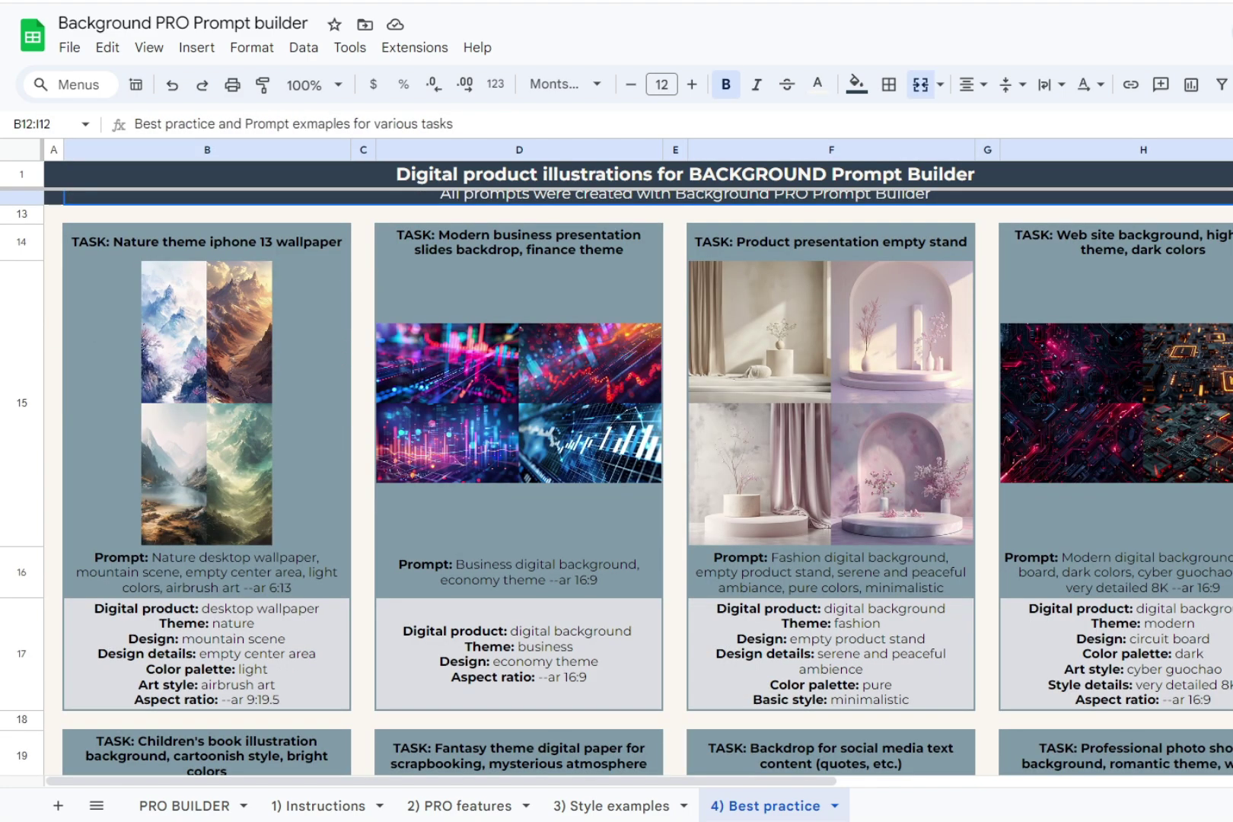
scroll(617, 482, "down", 9)
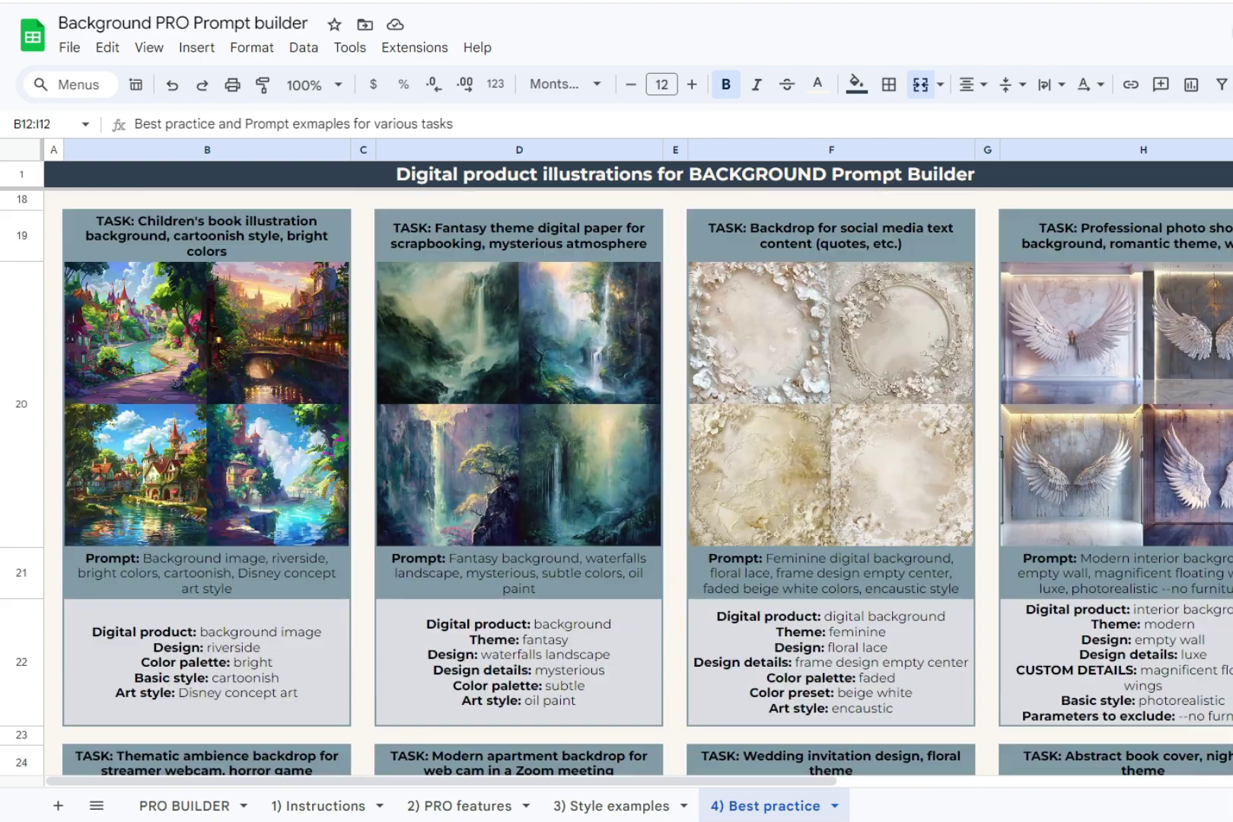
scroll(617, 482, "down", 5)
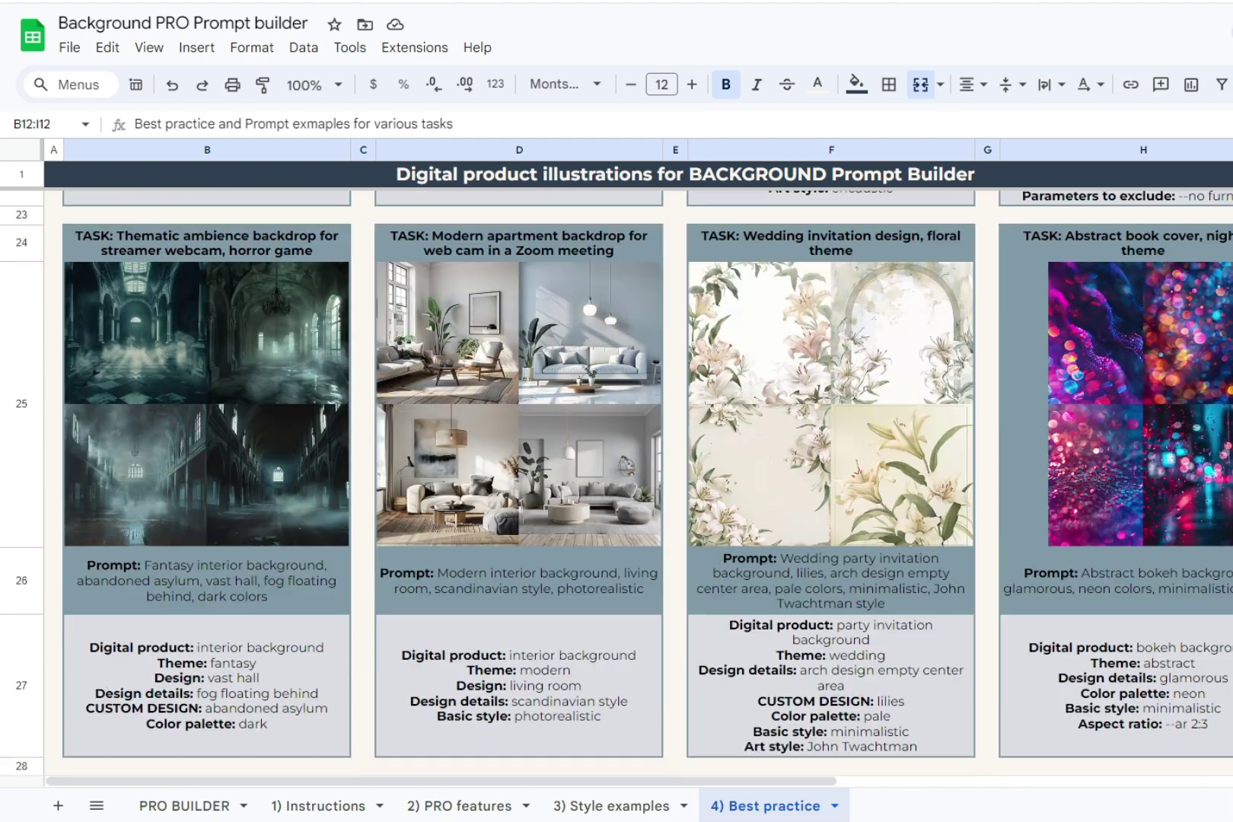
scroll(616, 482, "up", 15)
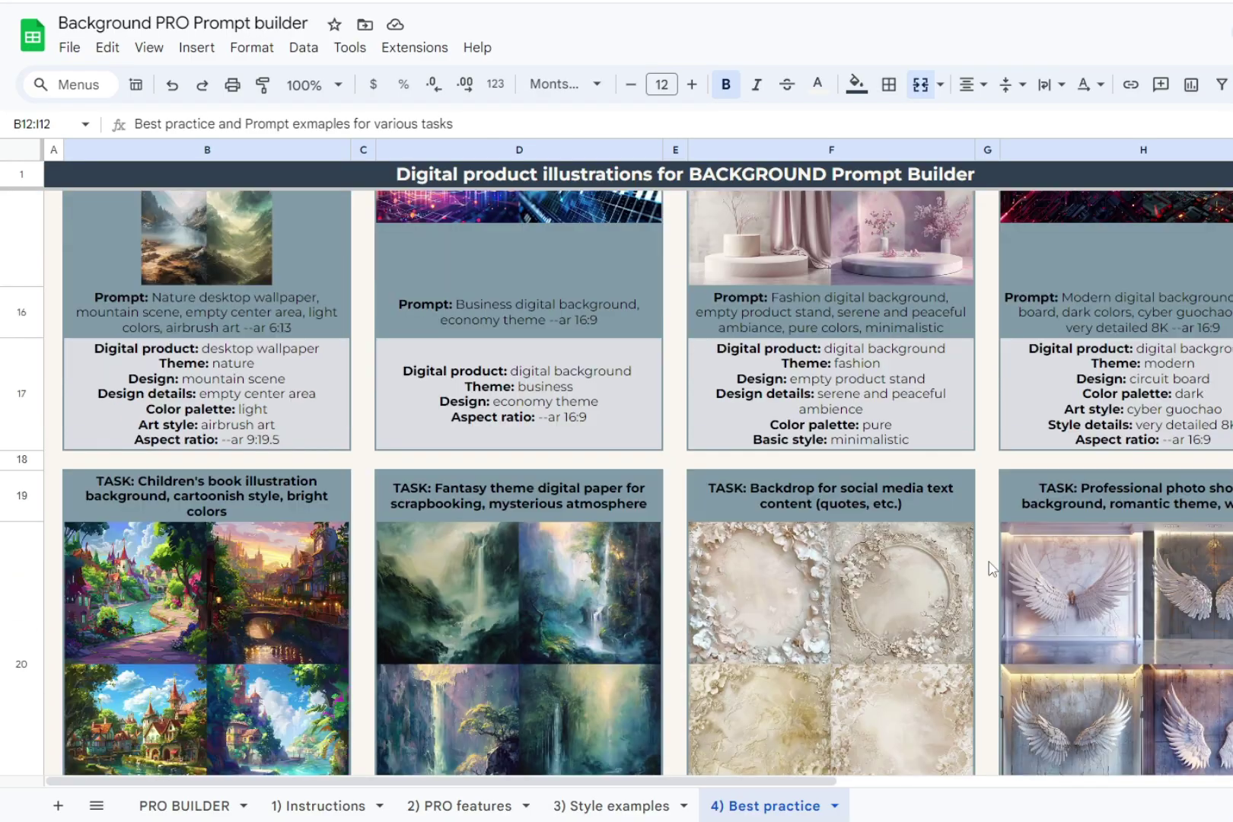
scroll(989, 566, "down", 6)
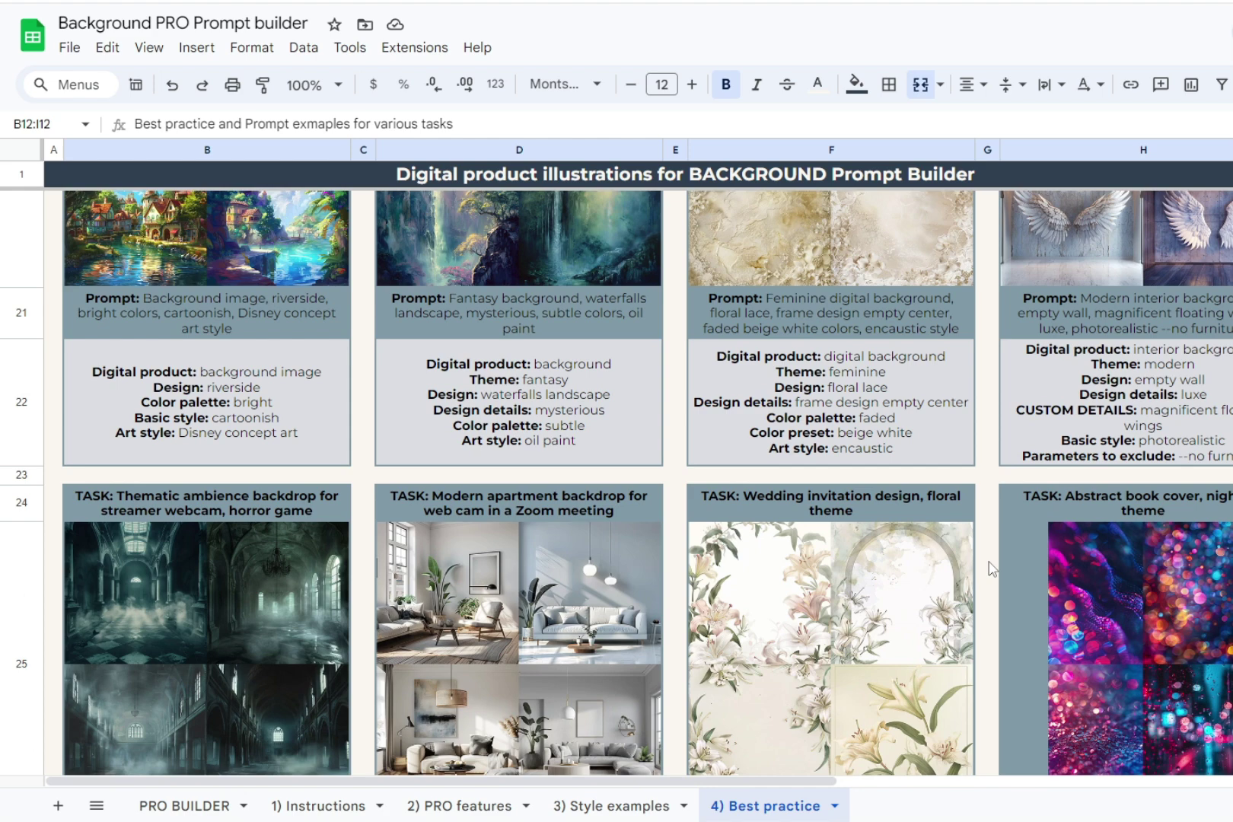
scroll(989, 567, "down", 3)
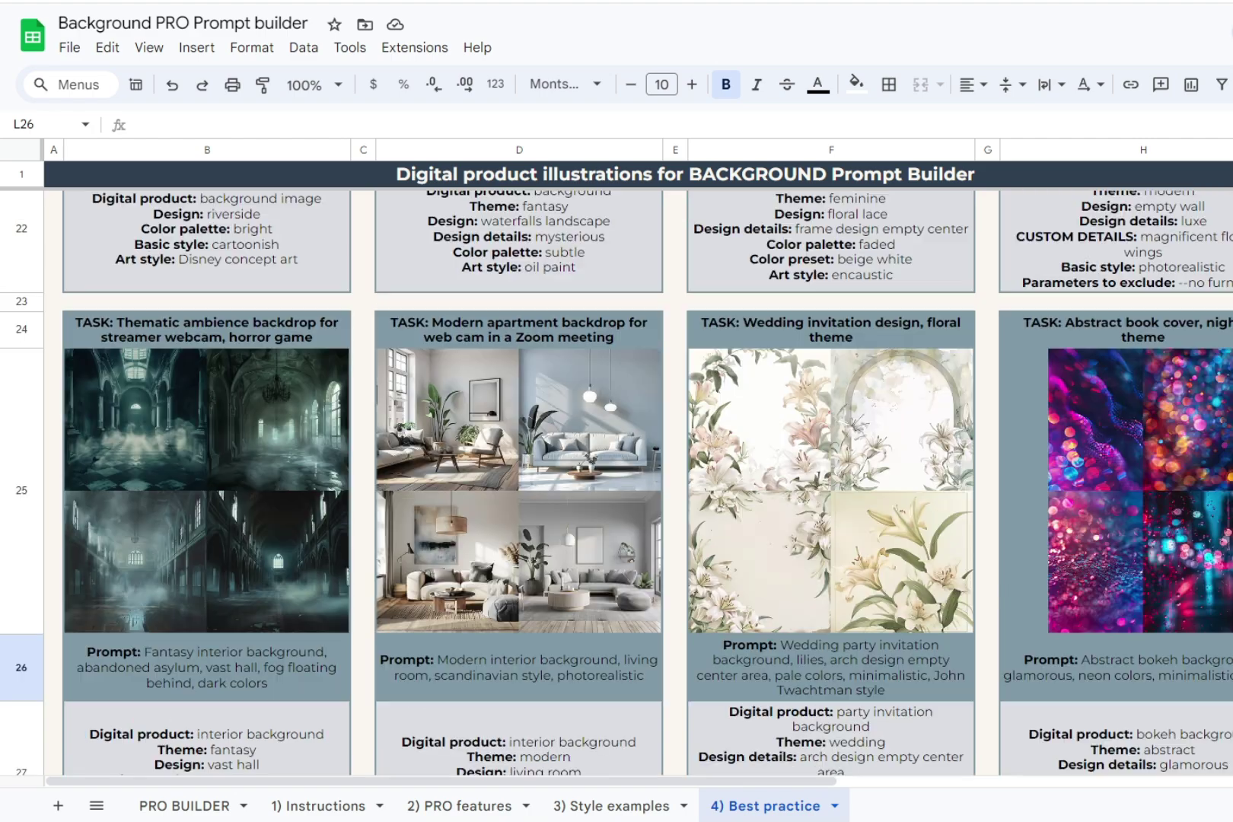
scroll(616, 483, "up", 5)
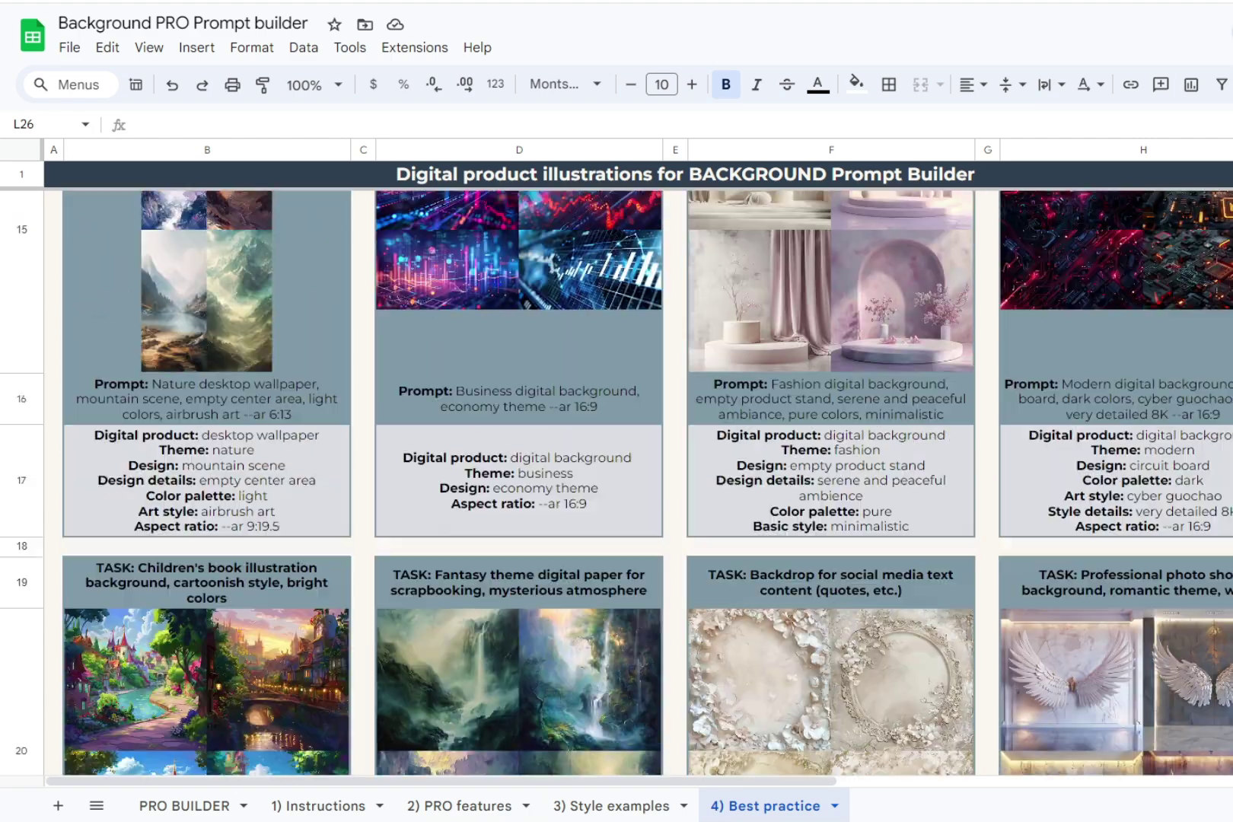
scroll(616, 483, "up", 2)
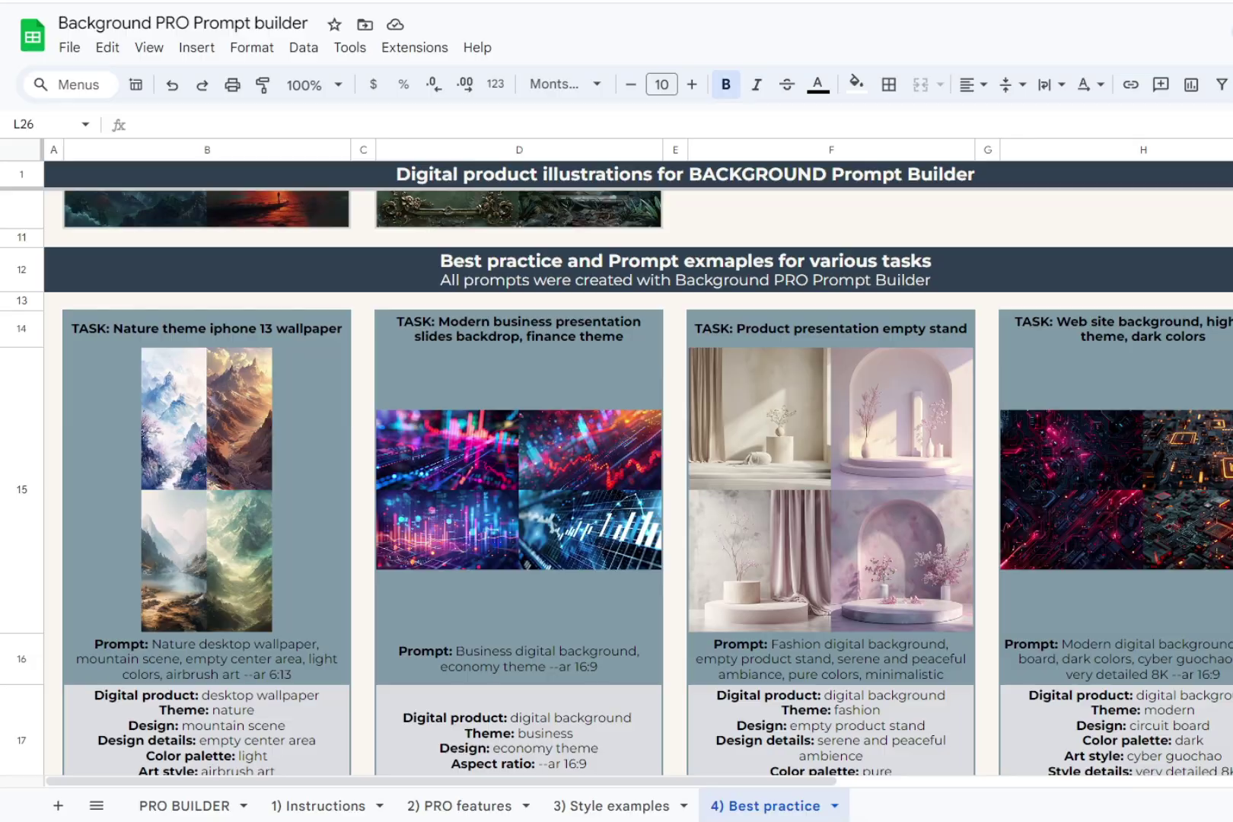